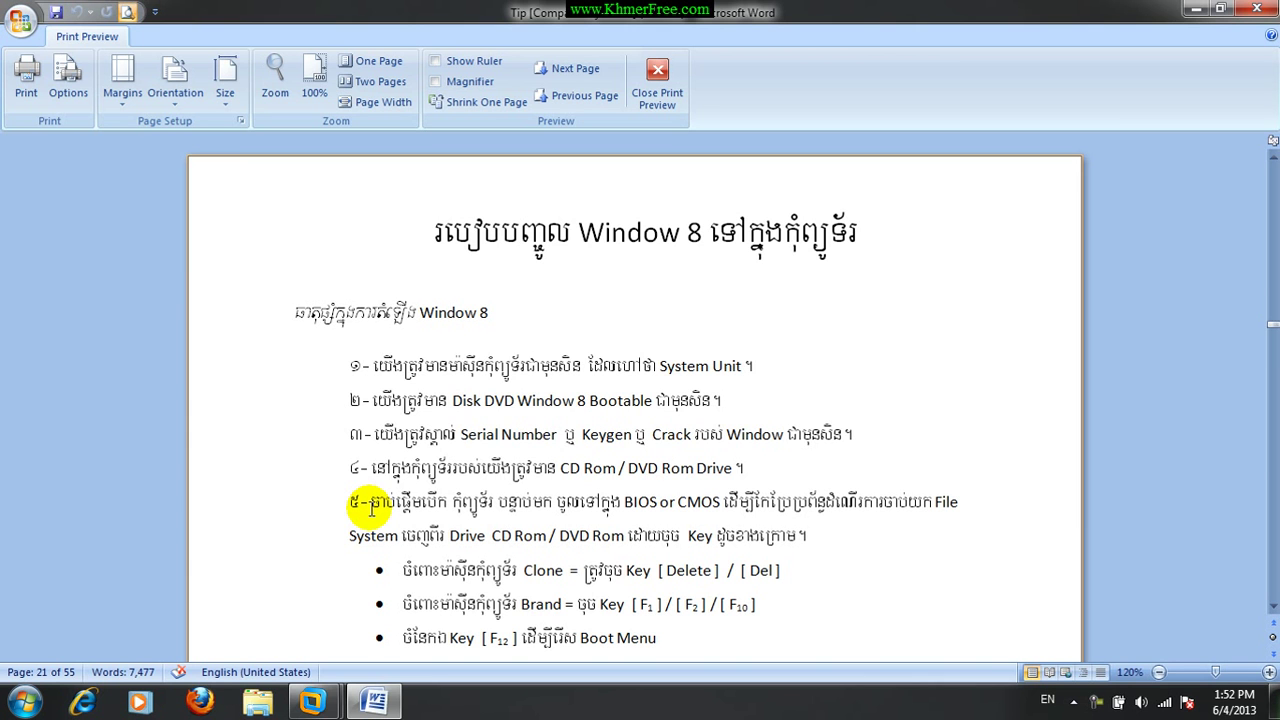
{"action": "scroll", "coordinate": [371, 507], "scroll_direction": "down", "scroll_amount": 2}
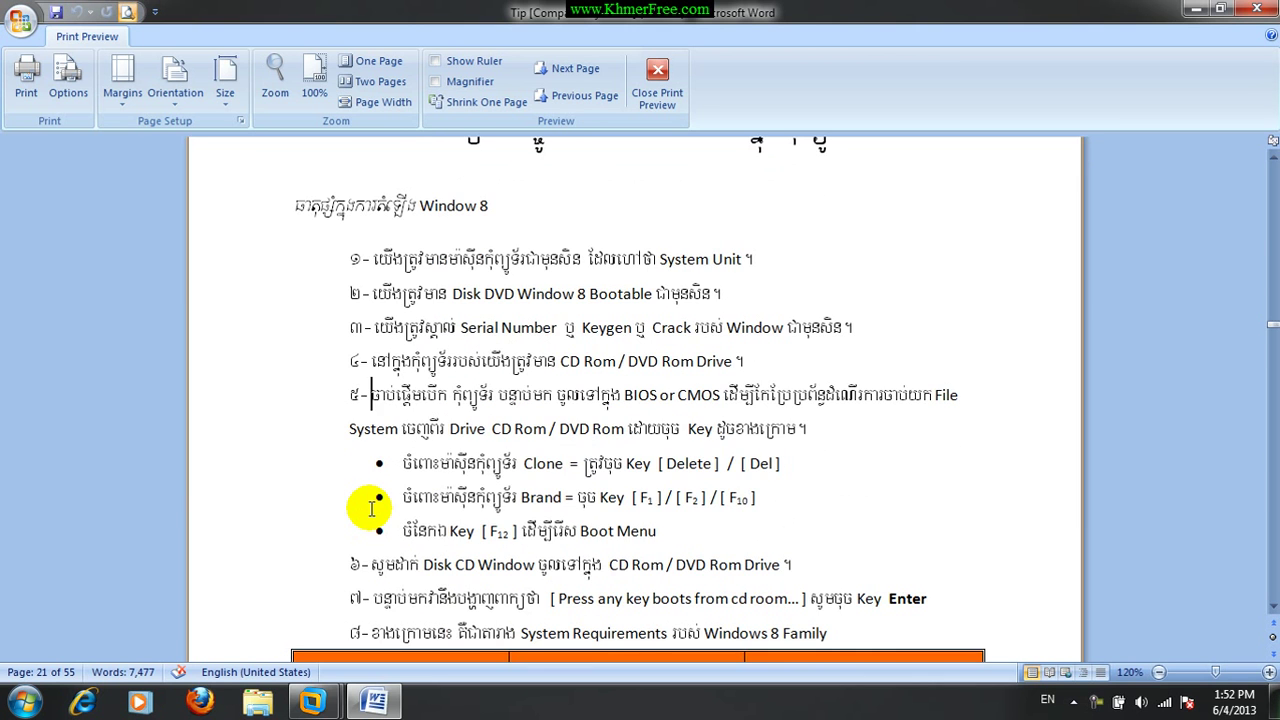
{"action": "double_click", "coordinate": [545, 462]}
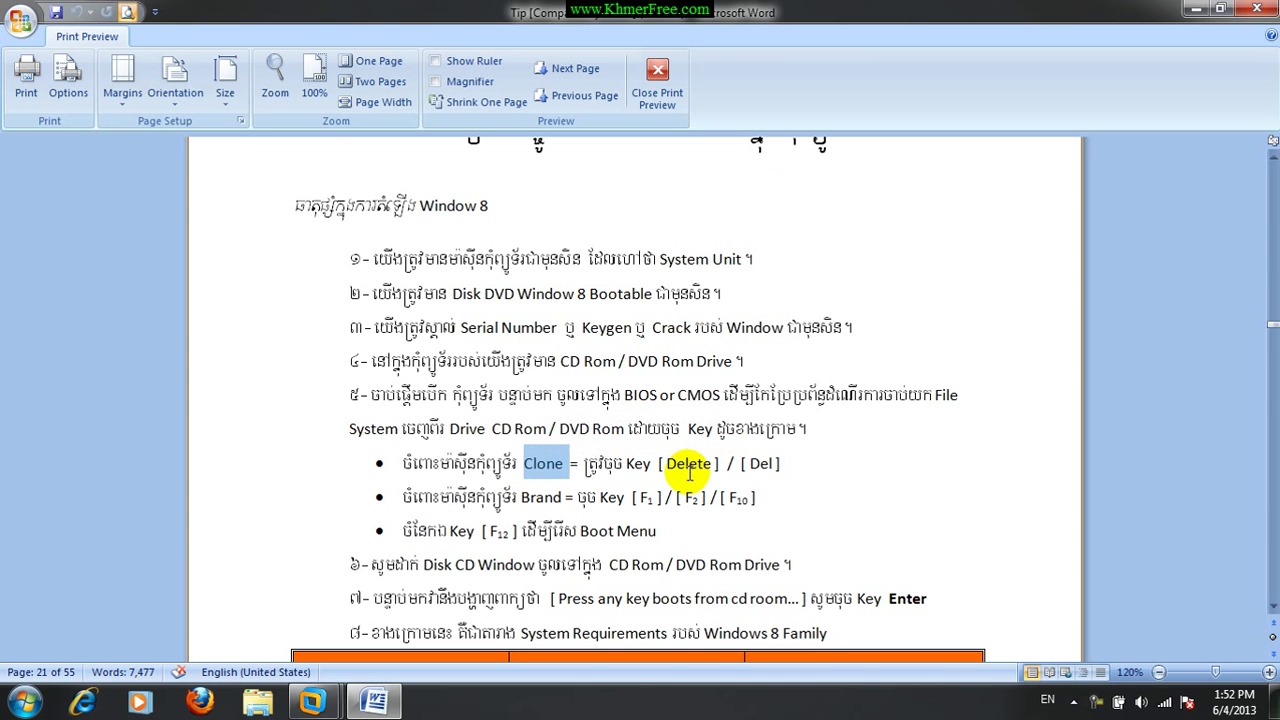
{"action": "left_click", "coordinate": [689, 470]}
{"action": "double_click", "coordinate": [689, 465]}
{"action": "left_click", "coordinate": [760, 465]}
{"action": "double_click", "coordinate": [760, 465]}
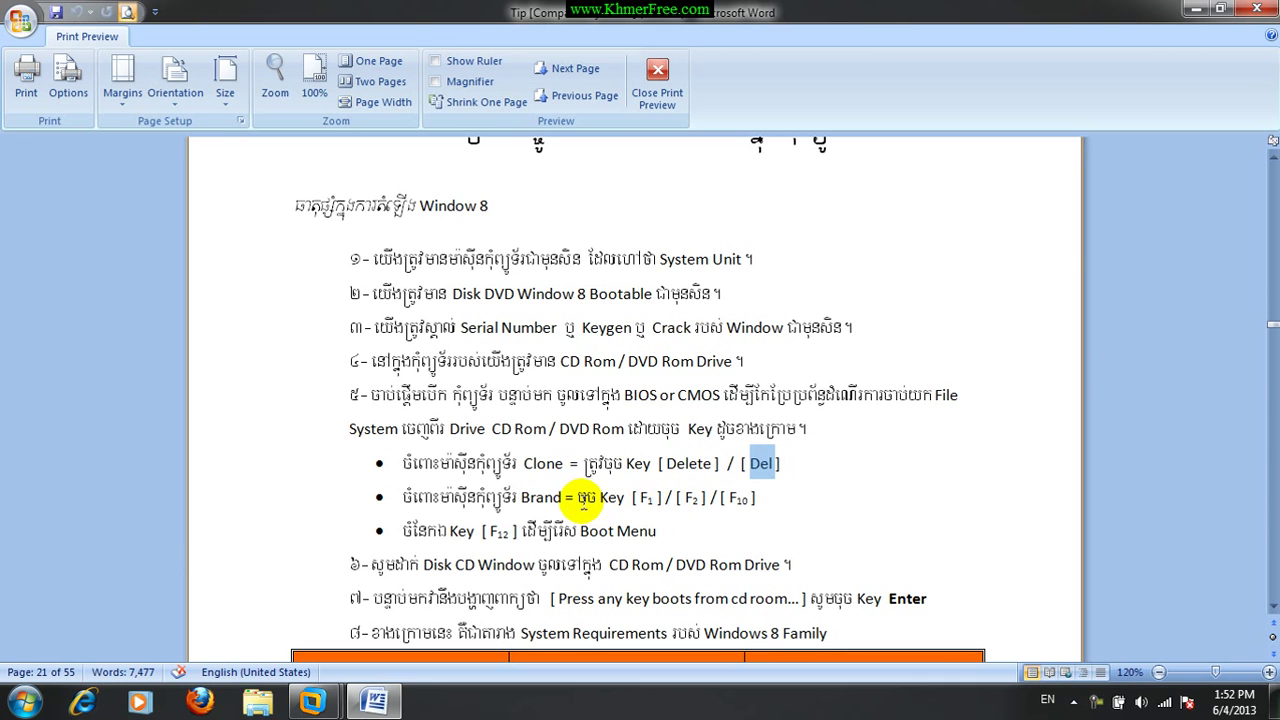
{"action": "left_click", "coordinate": [638, 503]}
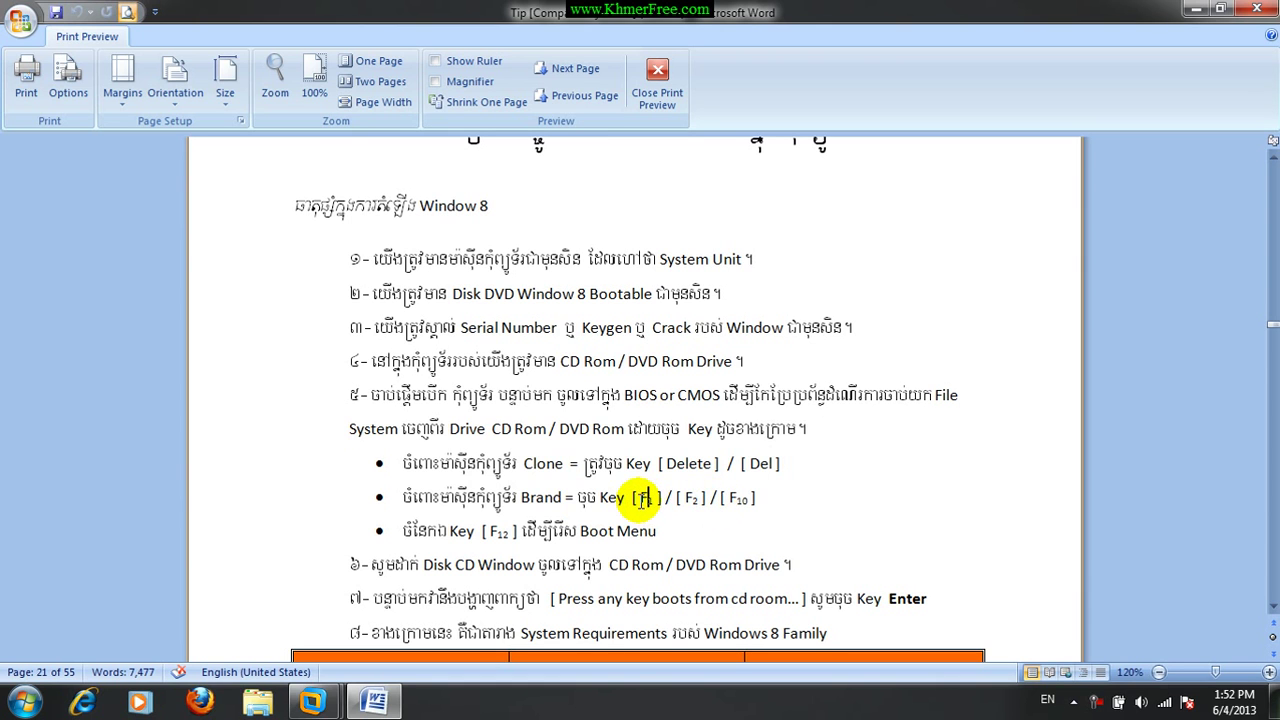
{"action": "left_click", "coordinate": [740, 498]}
{"action": "mouse_move", "coordinate": [750, 498]}
{"action": "left_mouse_down"}
{"action": "mouse_move", "coordinate": [684, 500]}
{"action": "mouse_move", "coordinate": [688, 517]}
{"action": "left_mouse_up"}
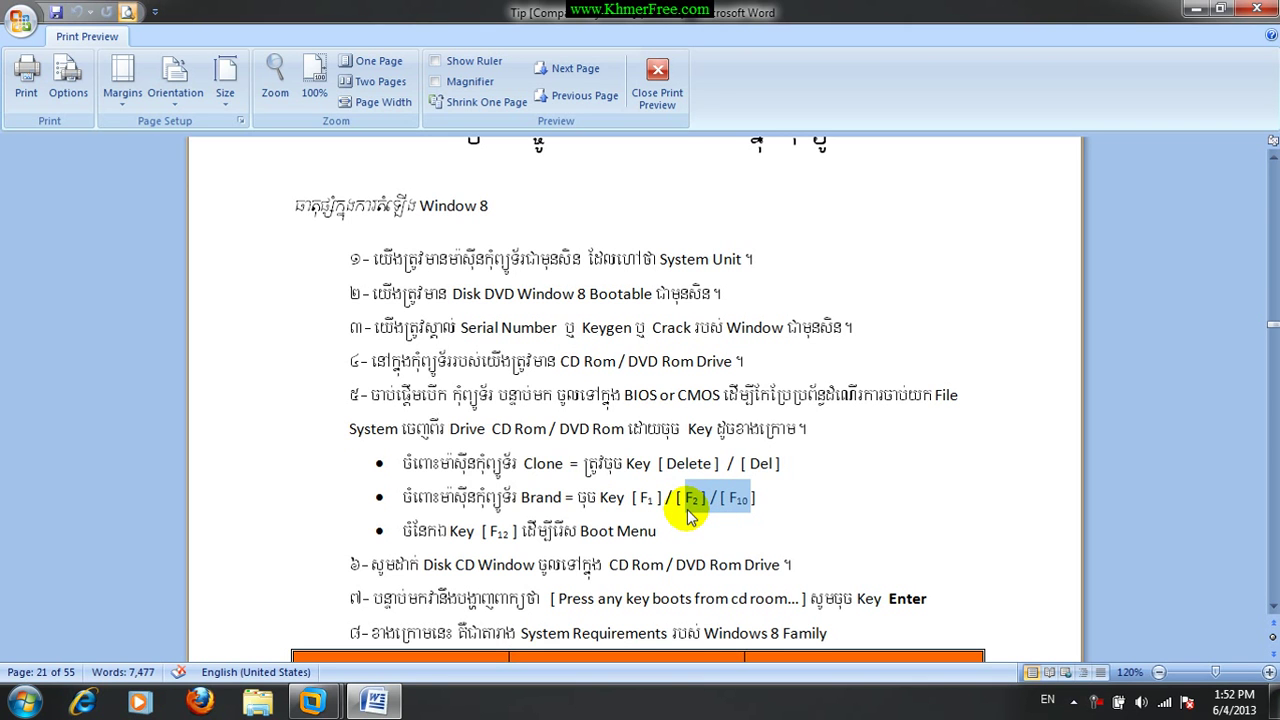
{"action": "left_click", "coordinate": [689, 513]}
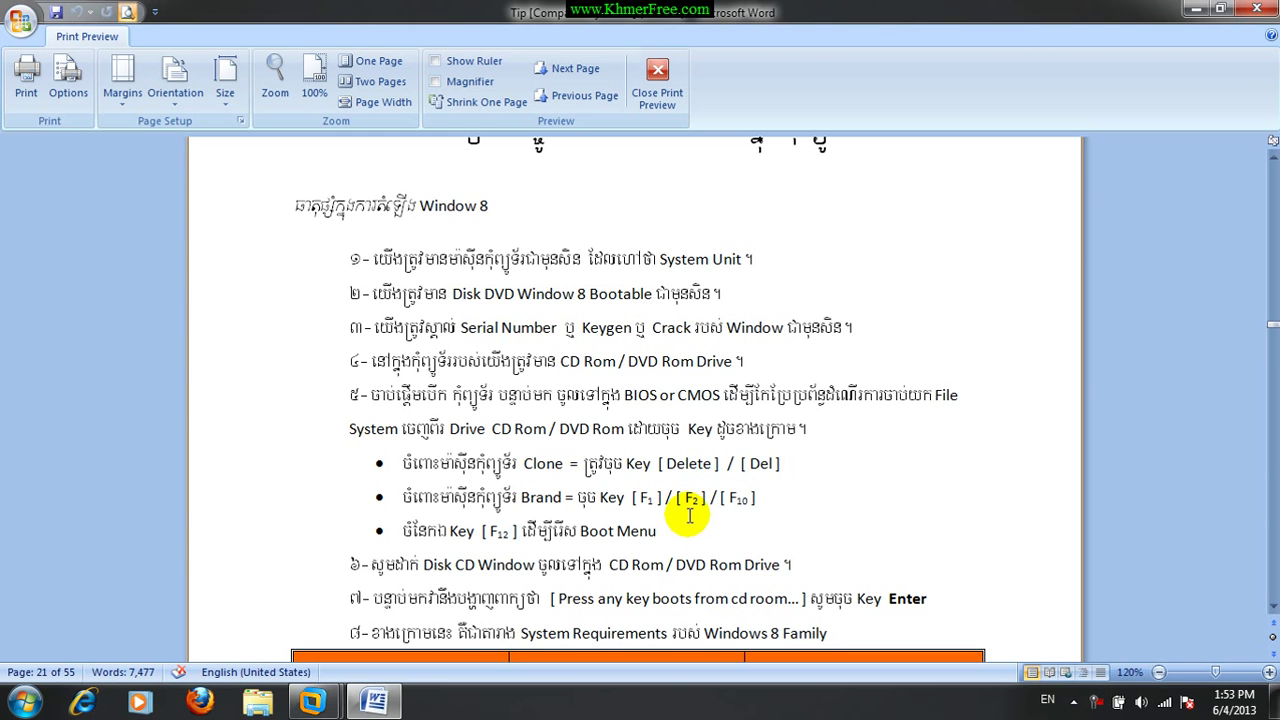
{"action": "left_click", "coordinate": [689, 530]}
{"action": "scroll", "coordinate": [689, 530], "scroll_direction": "down", "scroll_amount": 2}
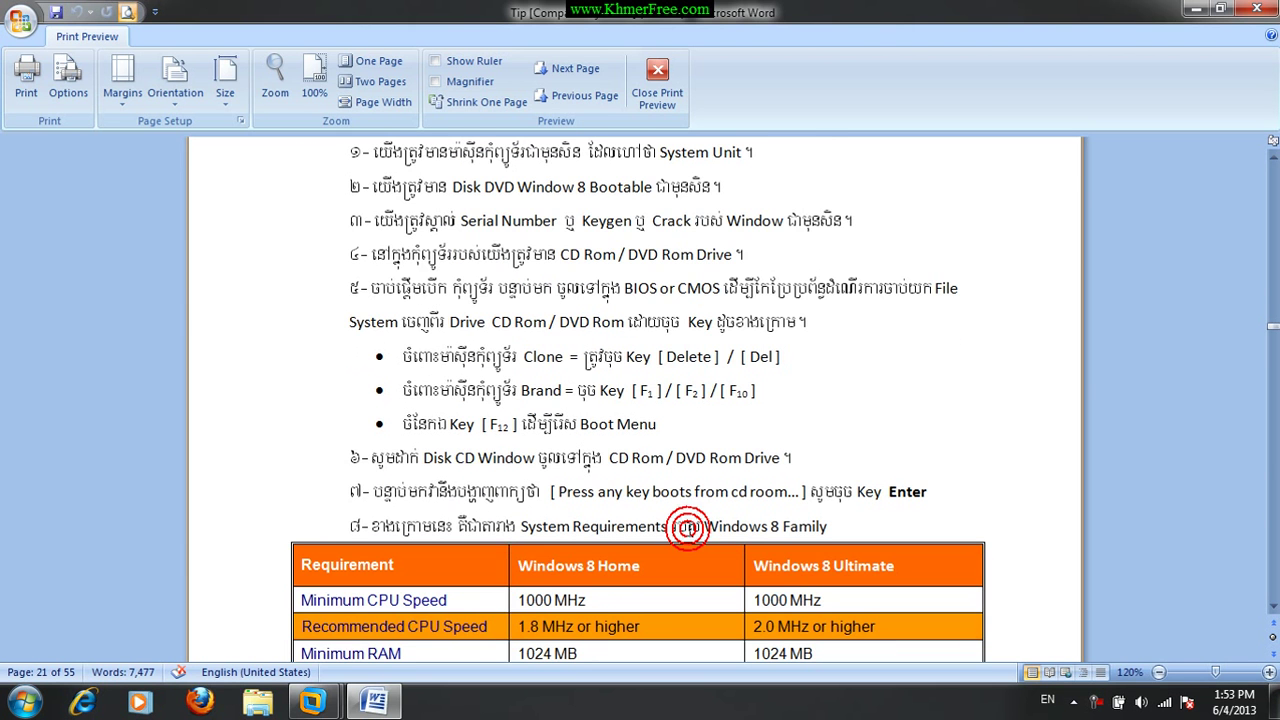
{"action": "scroll", "coordinate": [689, 530], "scroll_direction": "down", "scroll_amount": 5}
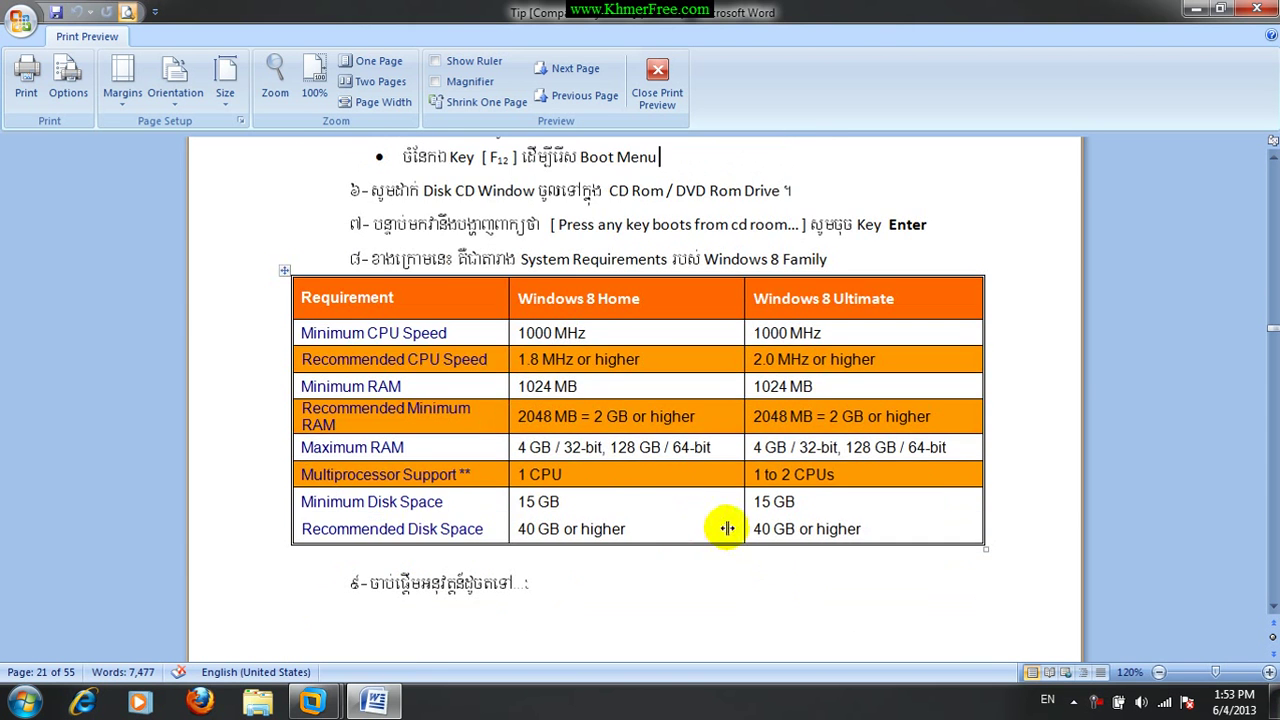
{"action": "scroll", "coordinate": [775, 530], "scroll_direction": "up", "scroll_amount": 7}
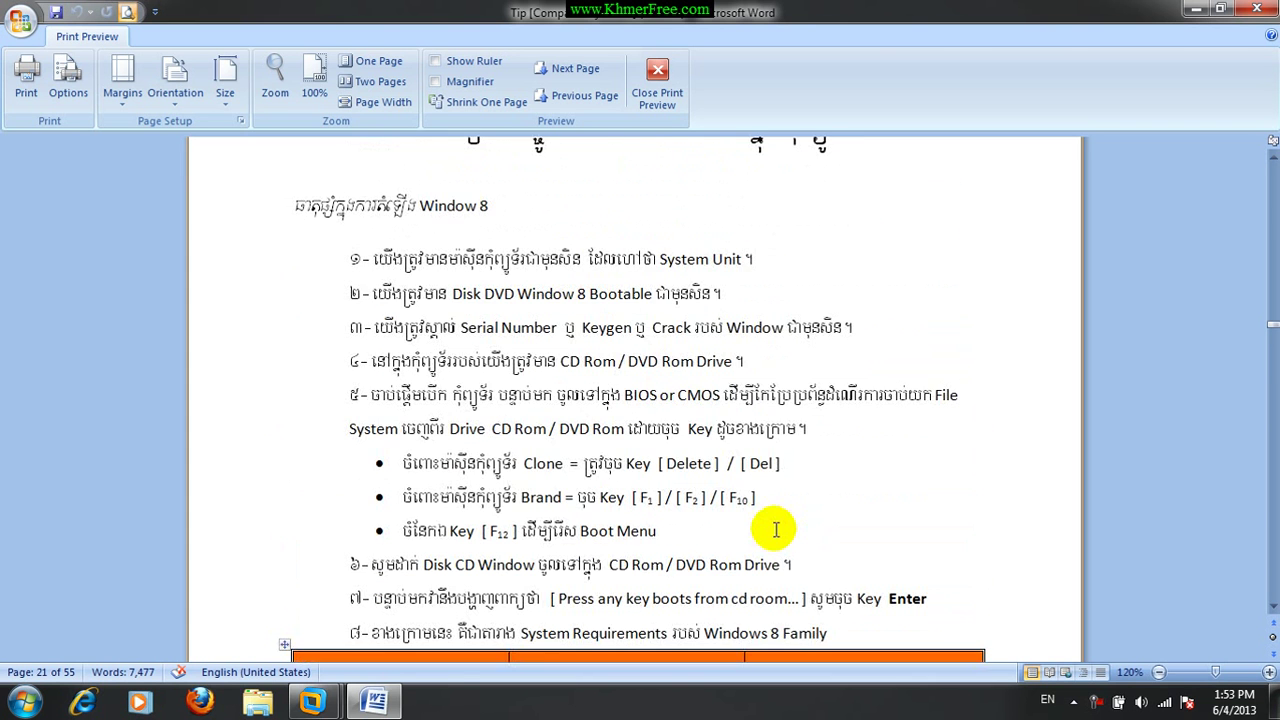
{"action": "scroll", "coordinate": [776, 530], "scroll_direction": "up", "scroll_amount": 2}
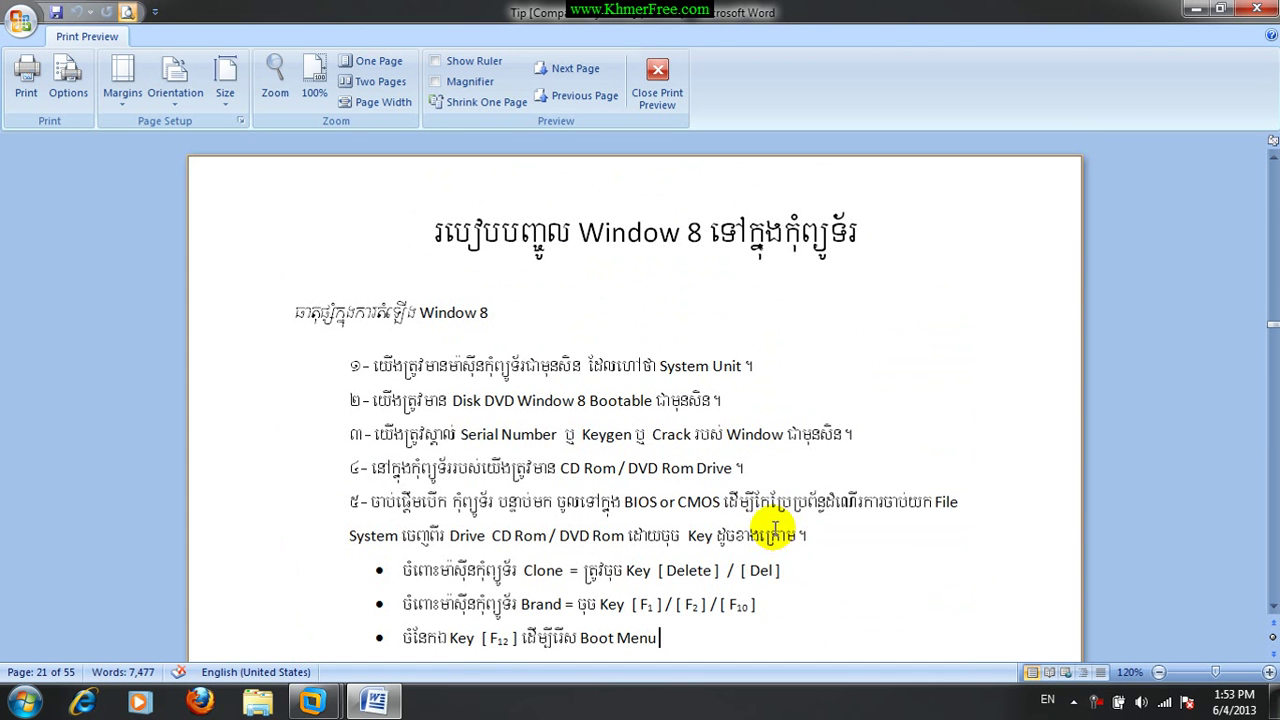
{"action": "left_click", "coordinate": [428, 232]}
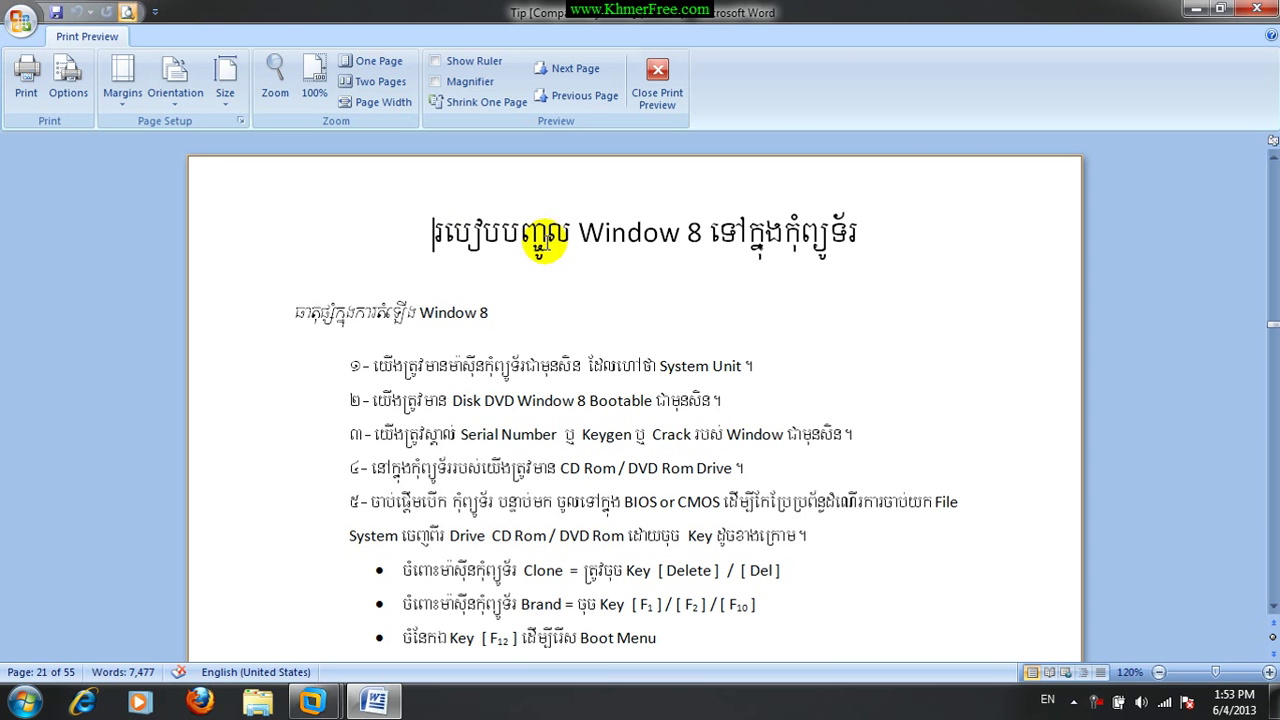
Minimize Word, bring up the Windows 8 virtual machine in VMware and power it on.
{"action": "left_click", "coordinate": [1192, 12]}
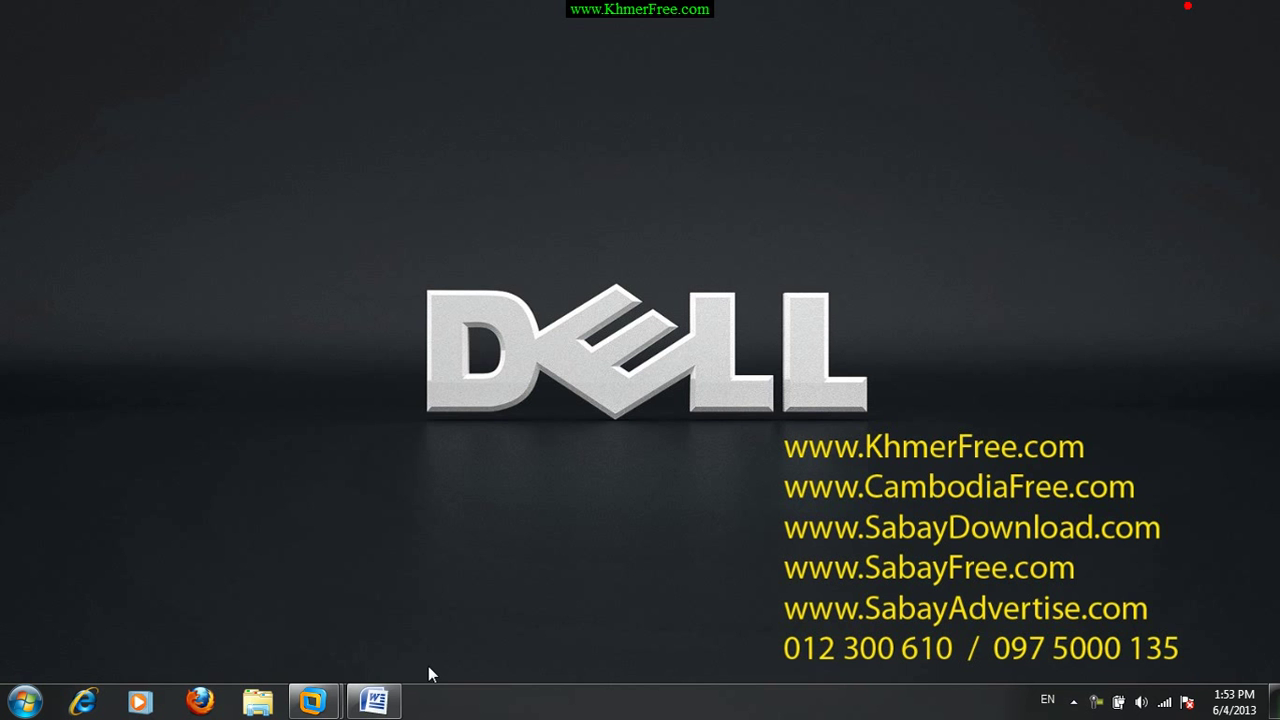
{"action": "mouse_move", "coordinate": [313, 702]}
{"action": "left_click", "coordinate": [417, 597]}
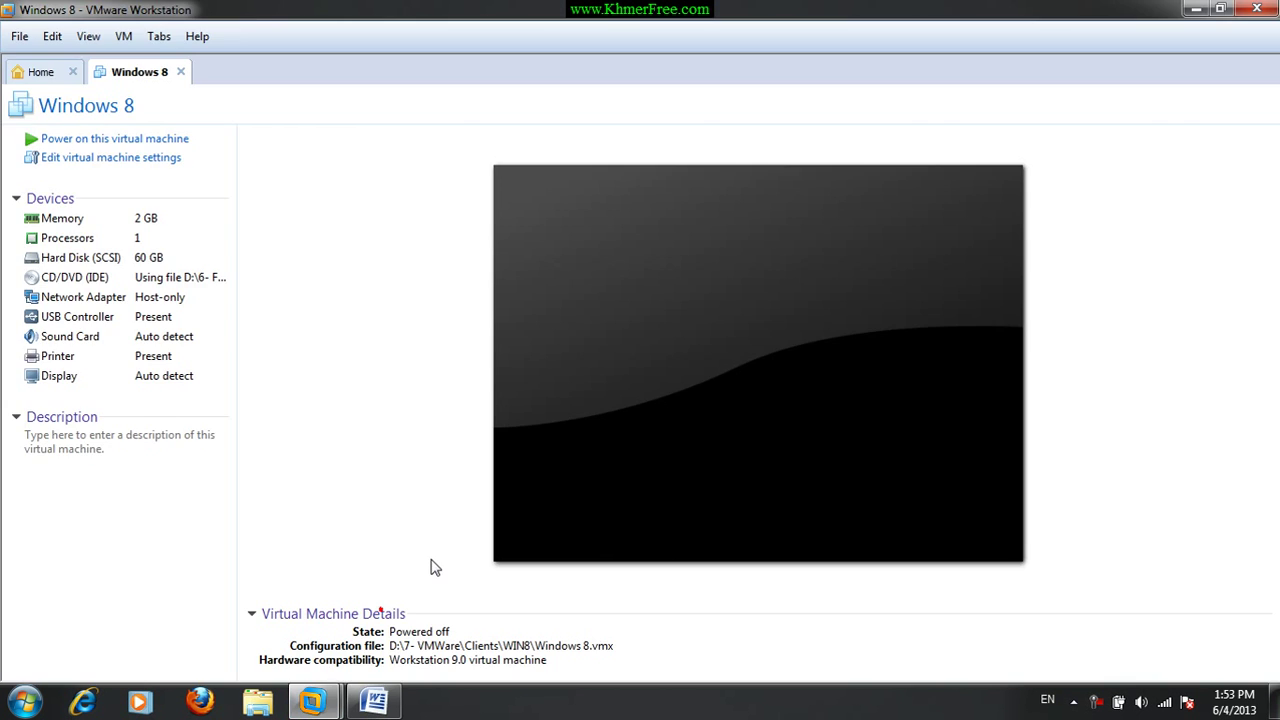
{"action": "left_click", "coordinate": [45, 138]}
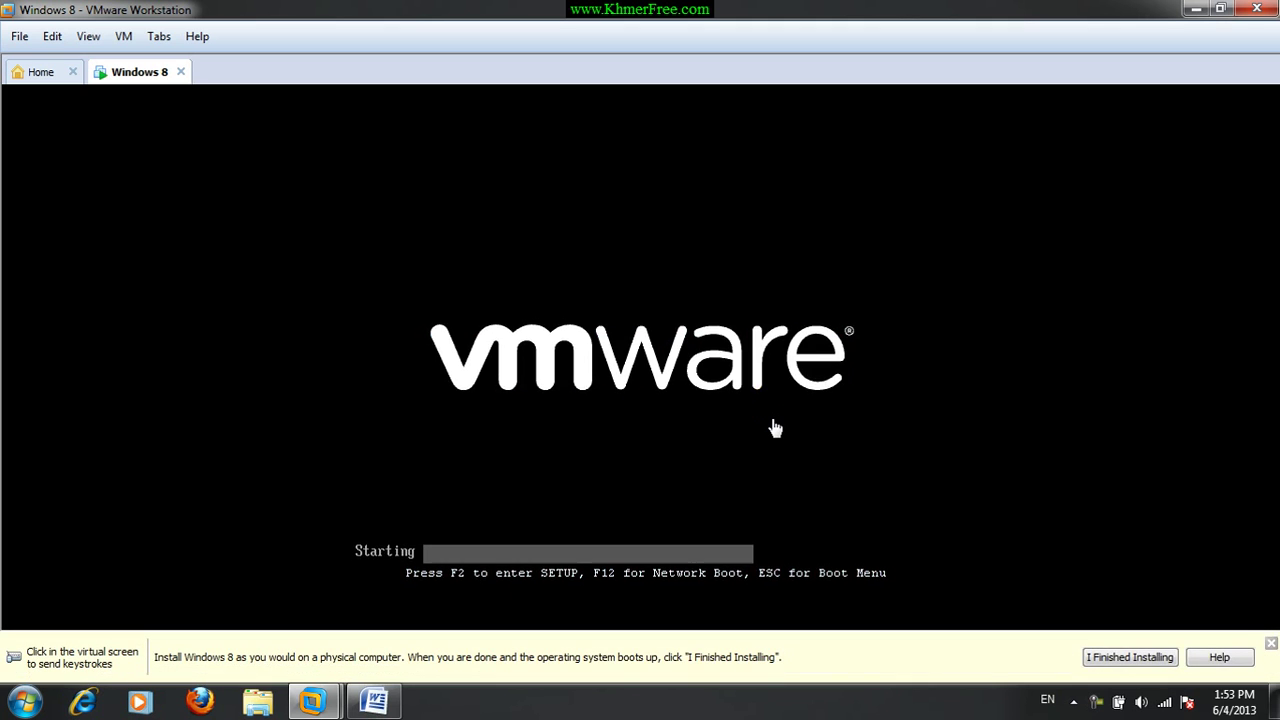
Dismiss the installation hint bar while the guest boots to Windows Setup.
{"action": "left_click", "coordinate": [1270, 643]}
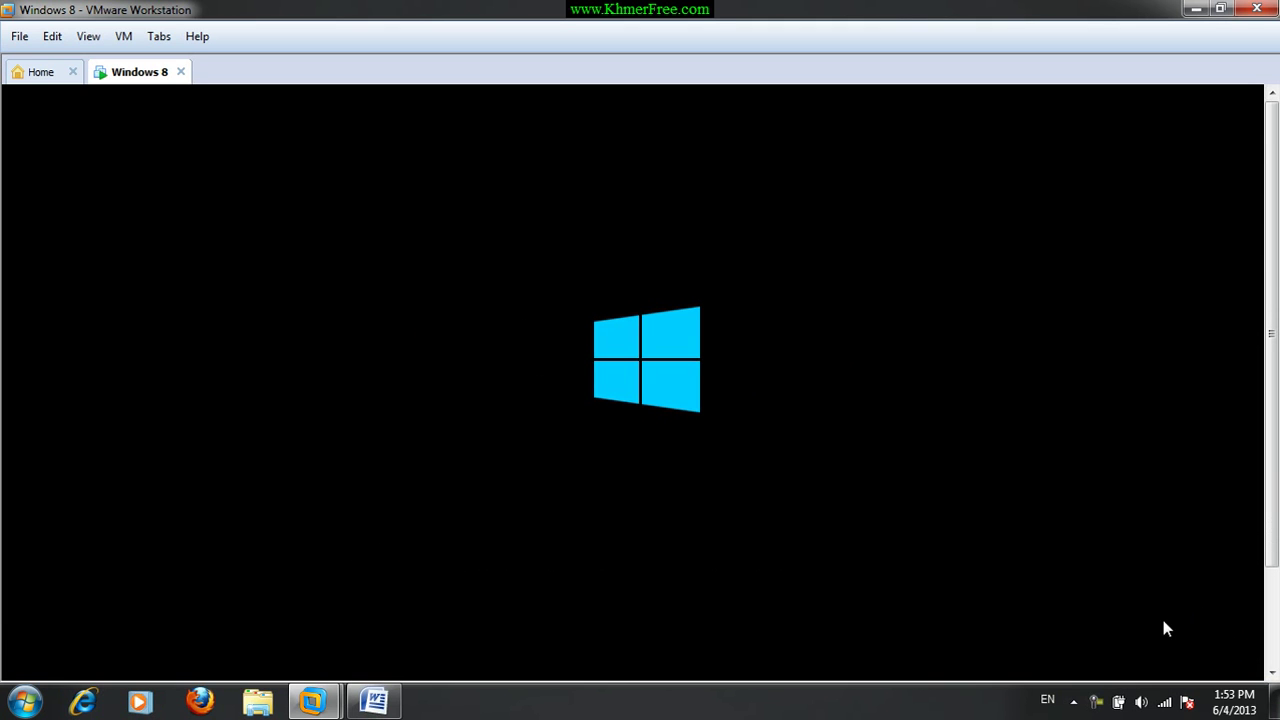
{"action": "left_click", "coordinate": [703, 397]}
{"action": "left_click", "coordinate": [1273, 334]}
{"action": "left_click_drag", "start_coordinate": [1273, 338], "coordinate": [1272, 370]}
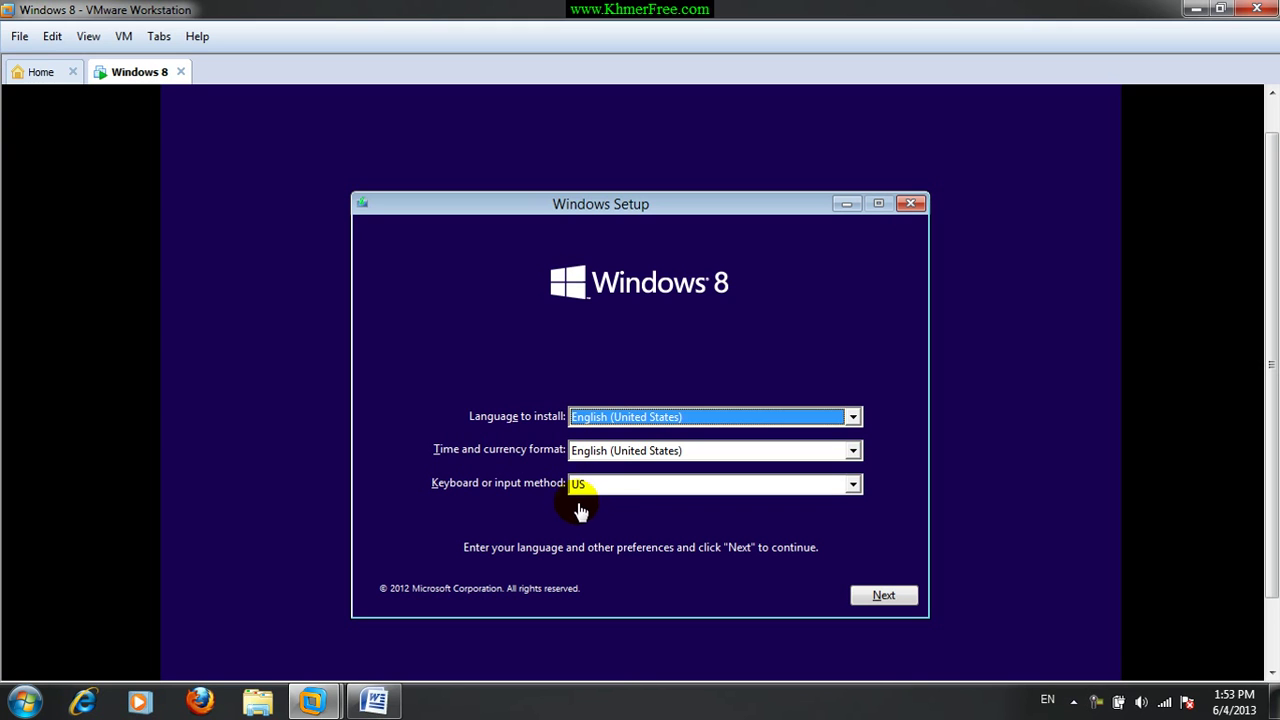
Choose the United States-International keyboard layout, keep English (United States), and continue.
{"action": "left_click", "coordinate": [612, 493]}
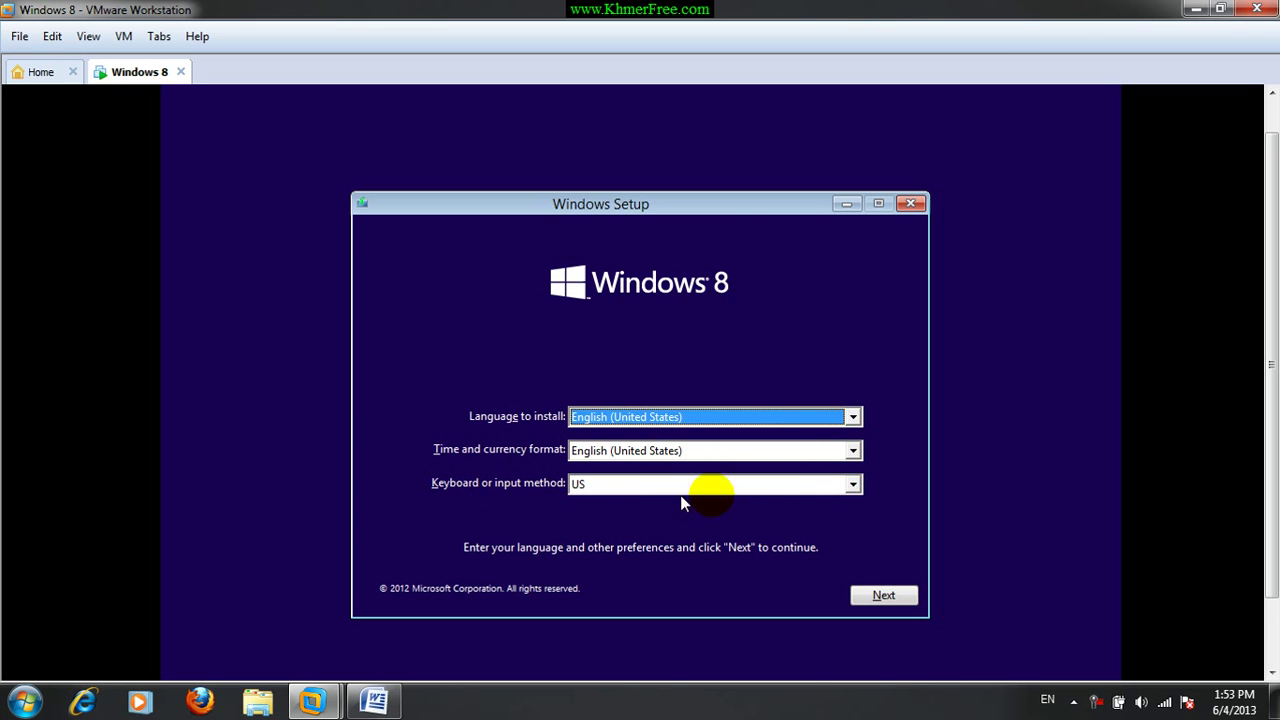
{"action": "left_click", "coordinate": [854, 485]}
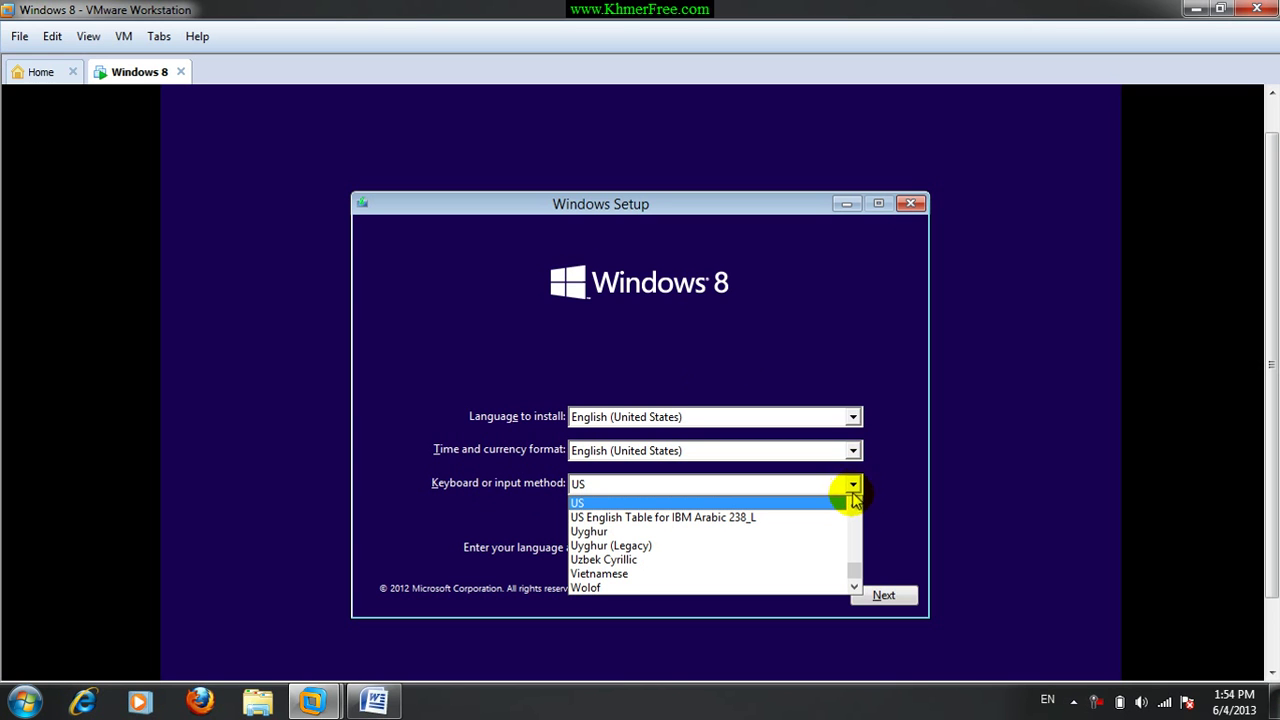
{"action": "left_click", "coordinate": [854, 503]}
{"action": "left_click", "coordinate": [854, 504]}
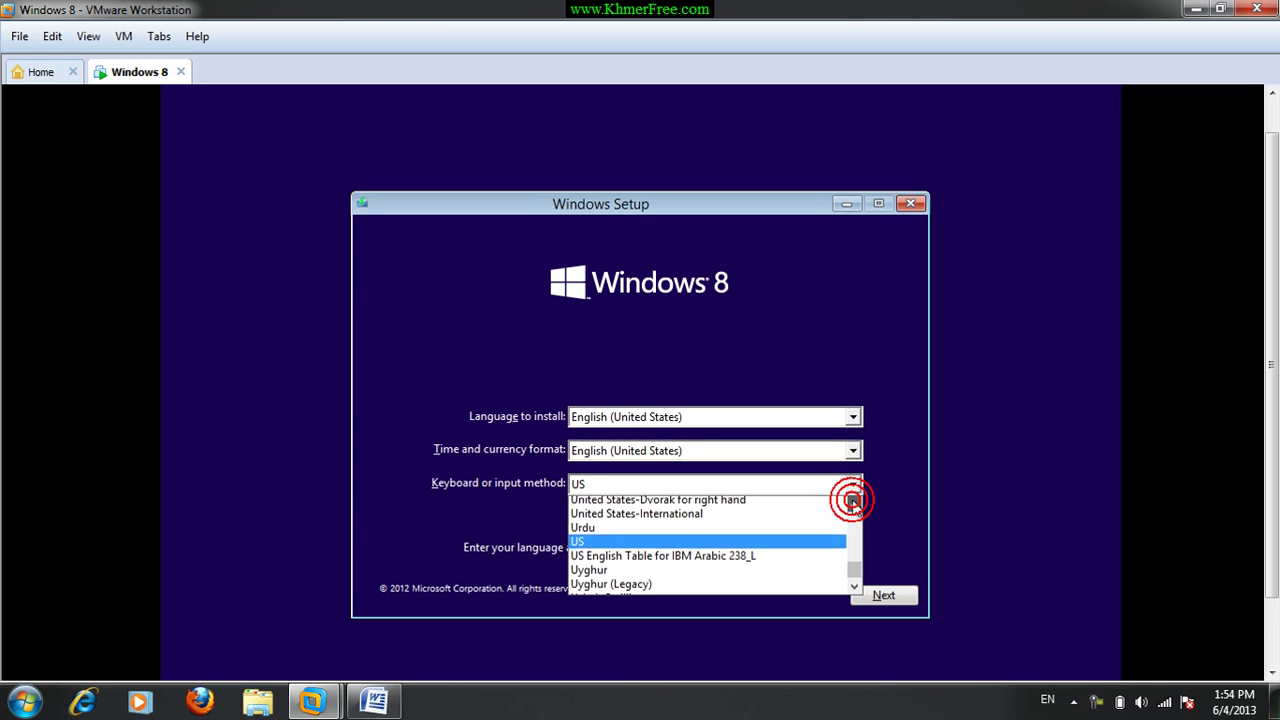
{"action": "left_click", "coordinate": [743, 520]}
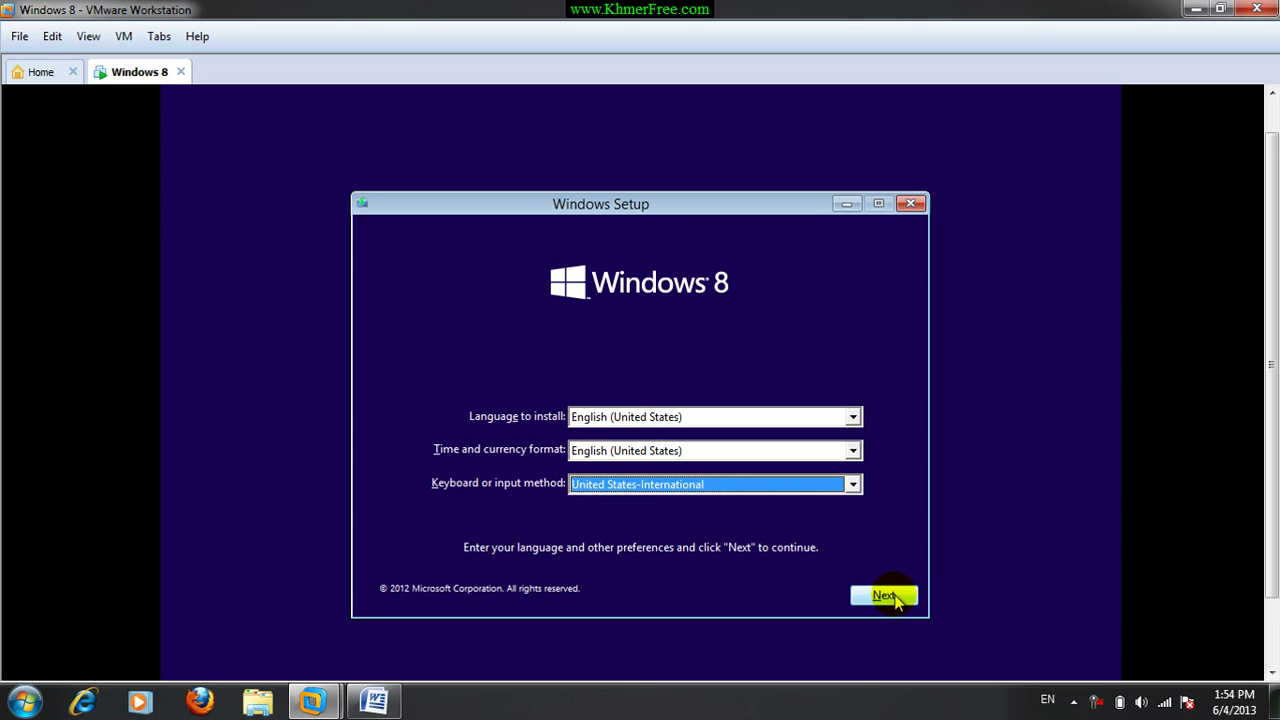
{"action": "left_click", "coordinate": [889, 596]}
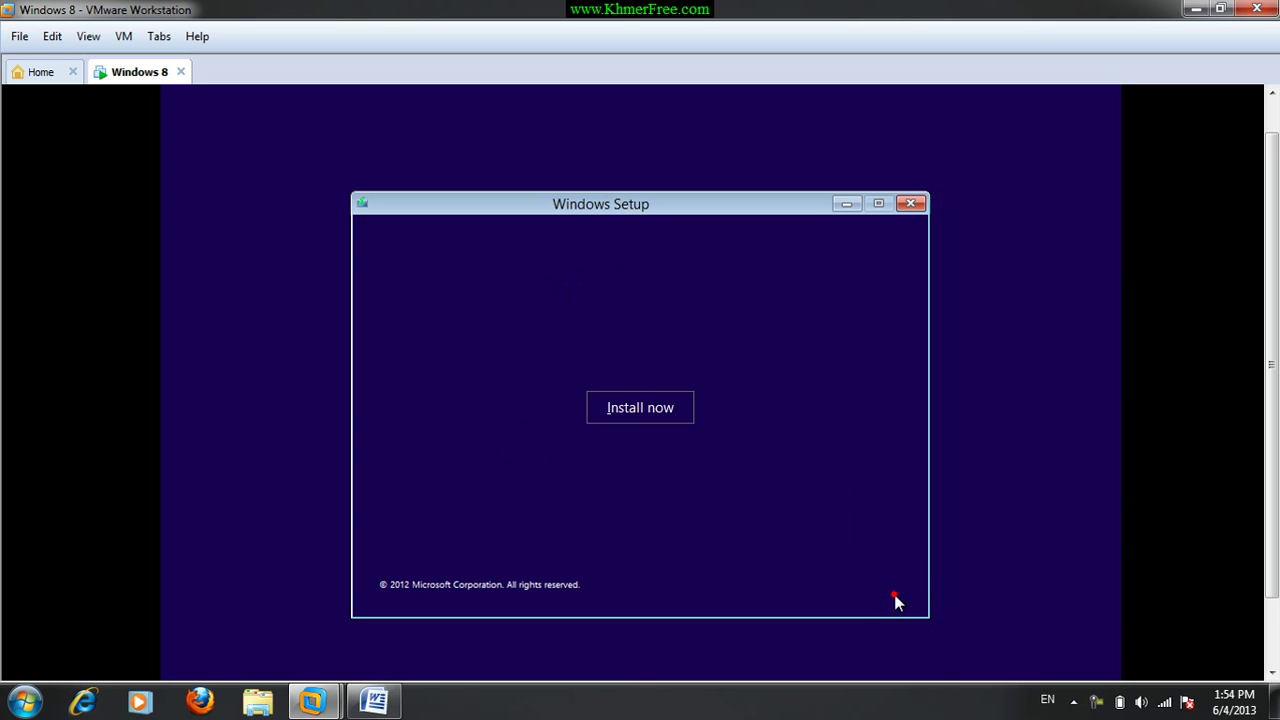
Start the installation and select the Windows 8 Pro x64 edition to install.
{"action": "left_click", "coordinate": [644, 417]}
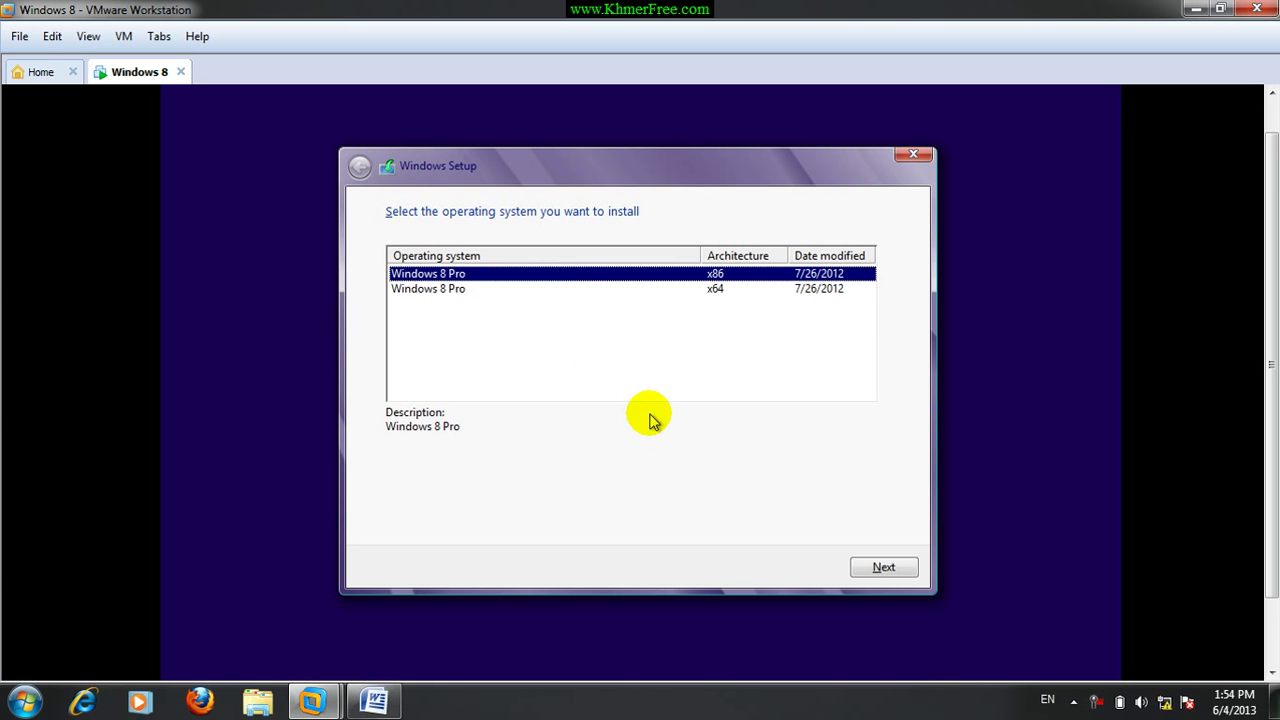
{"action": "left_click", "coordinate": [485, 318]}
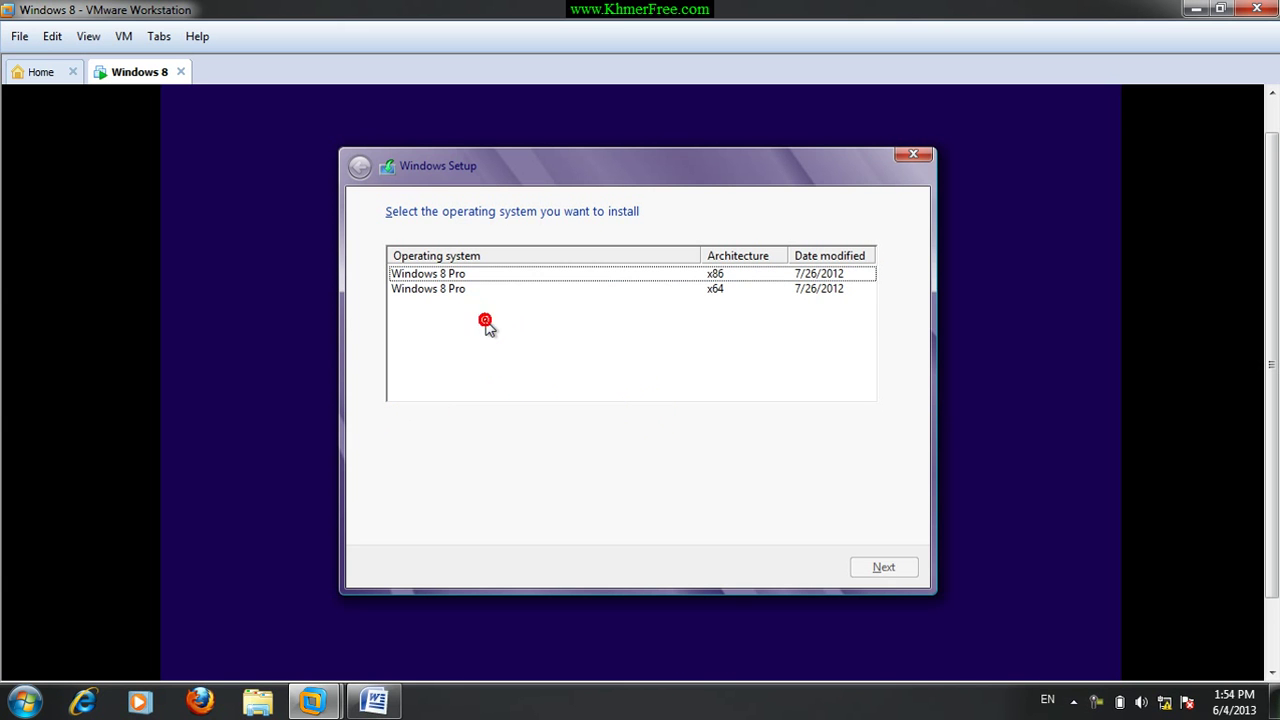
{"action": "left_click", "coordinate": [445, 276]}
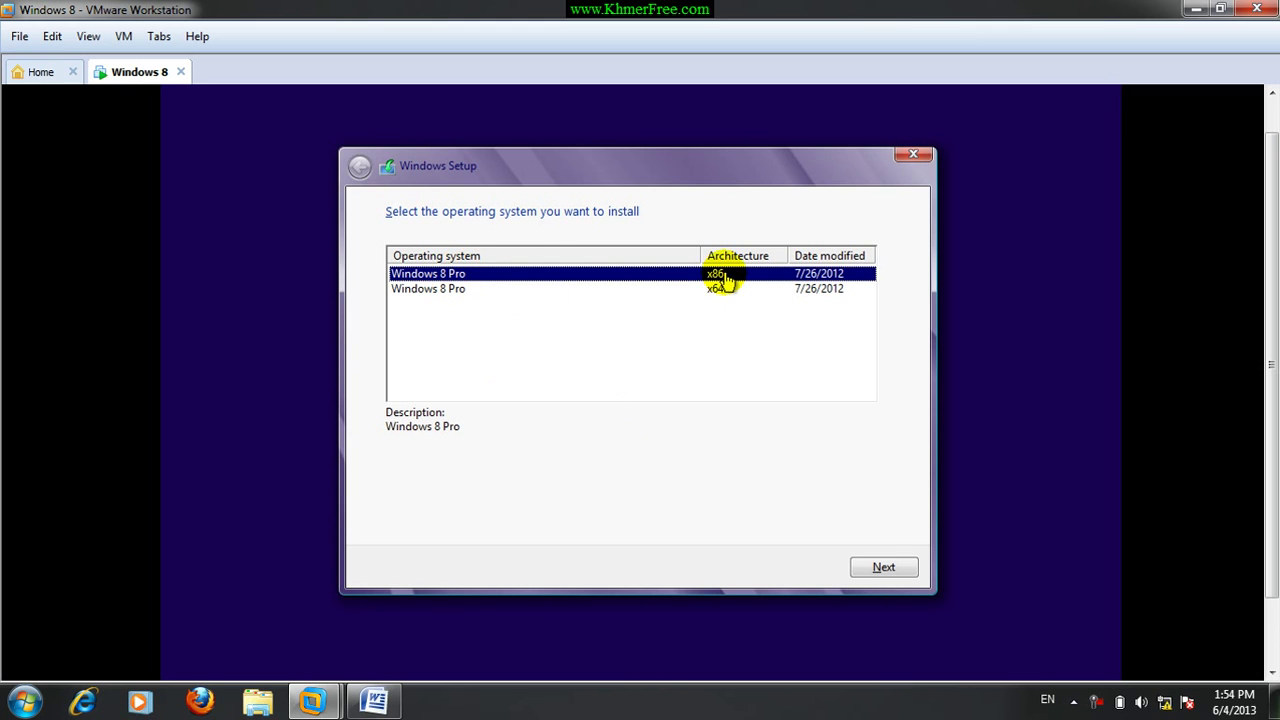
{"action": "left_click", "coordinate": [435, 292]}
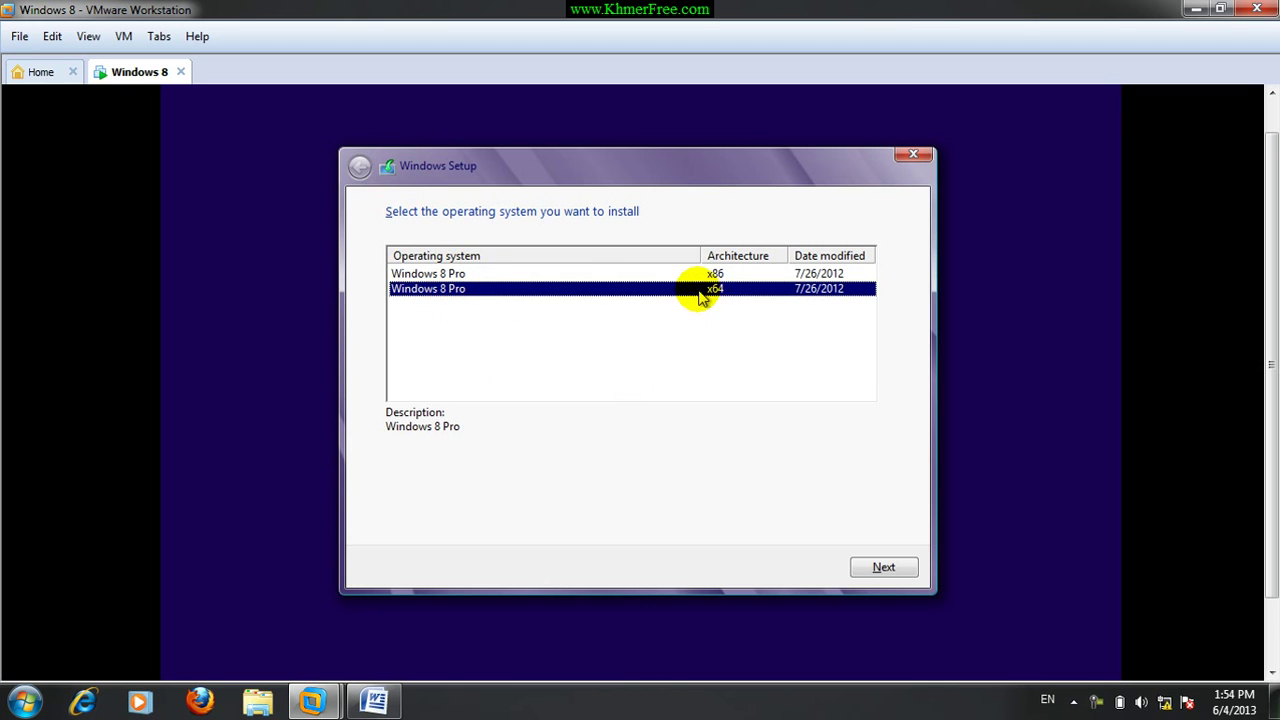
{"action": "left_click", "coordinate": [598, 275]}
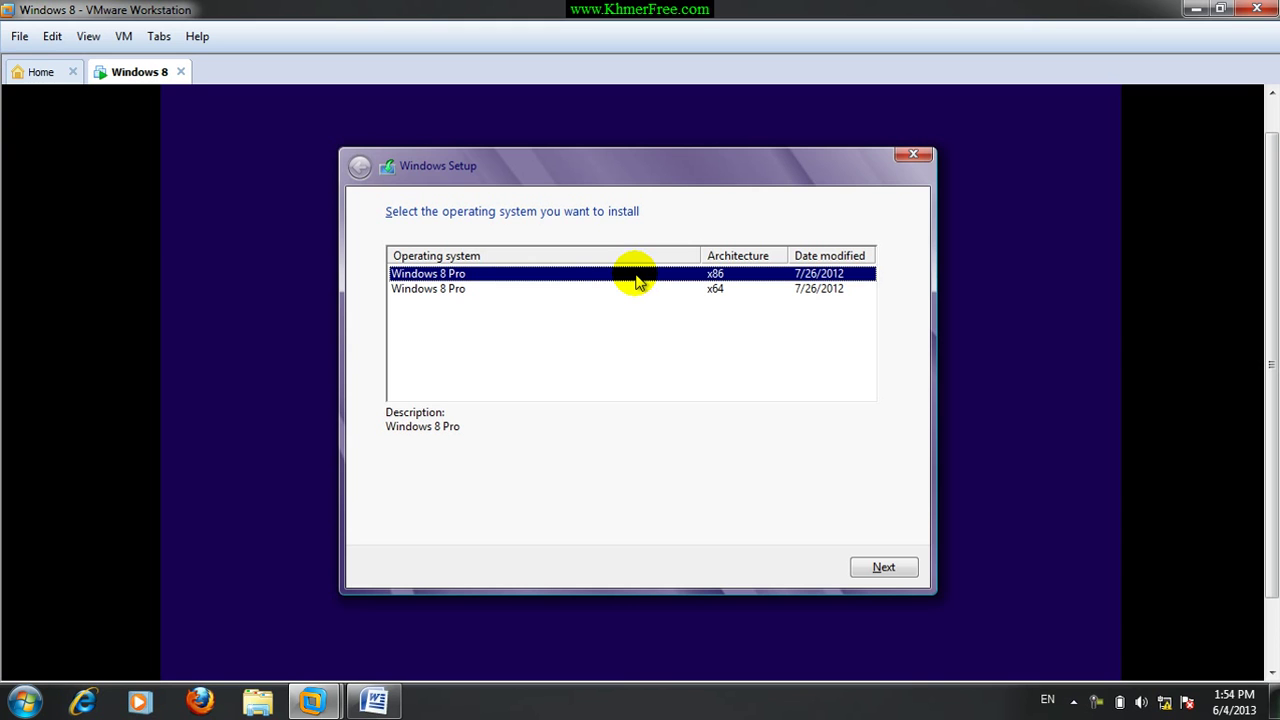
{"action": "left_click", "coordinate": [650, 292]}
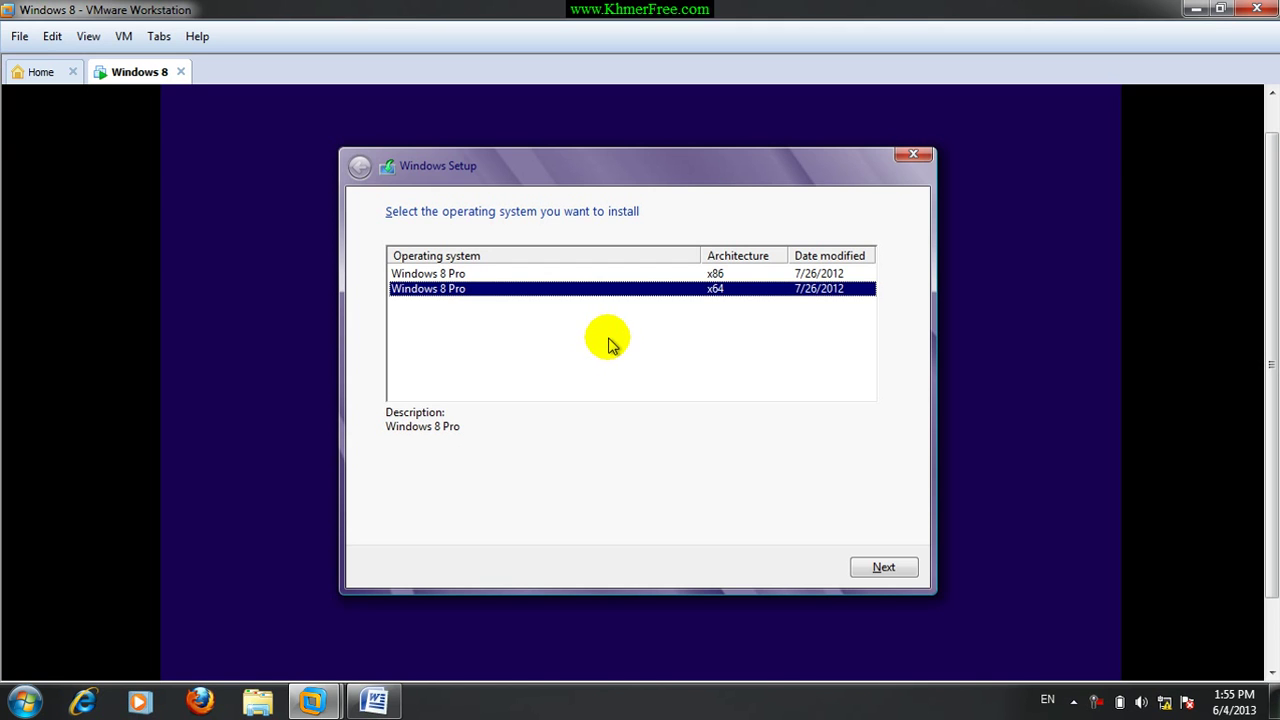
{"action": "left_click", "coordinate": [878, 566]}
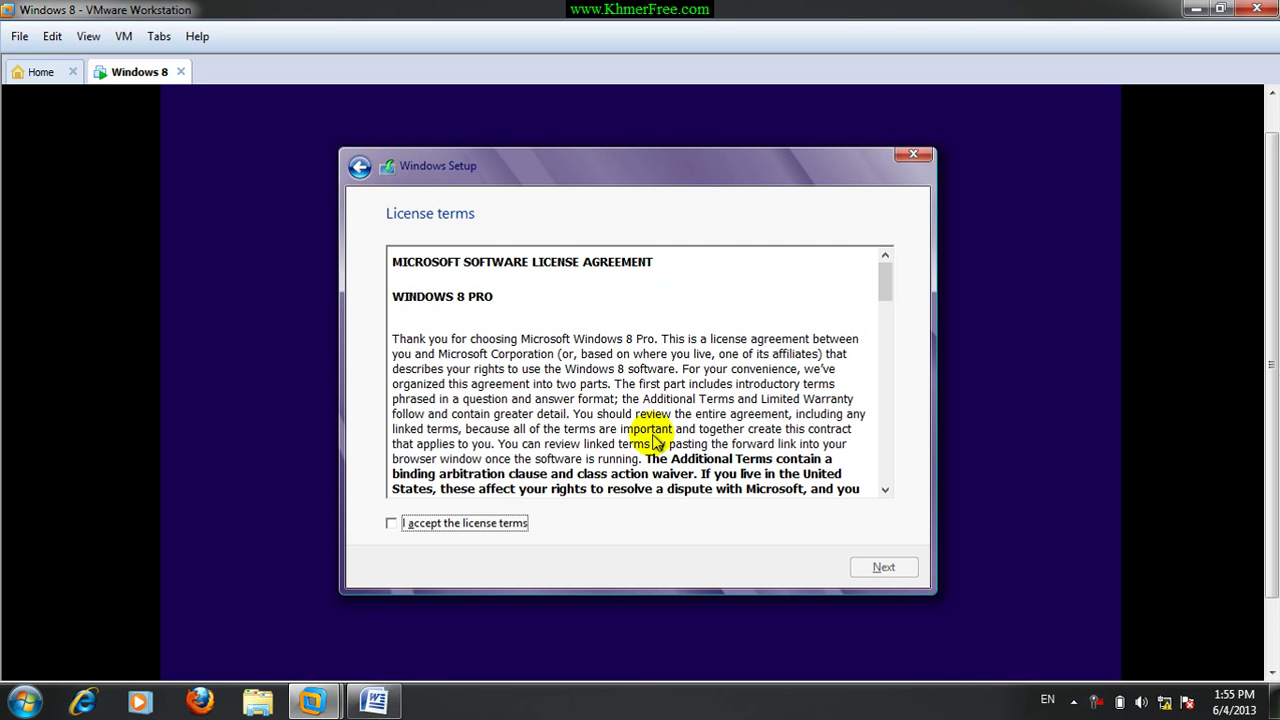
Accept the Windows 8 Pro license terms and continue.
{"action": "left_click", "coordinate": [476, 522]}
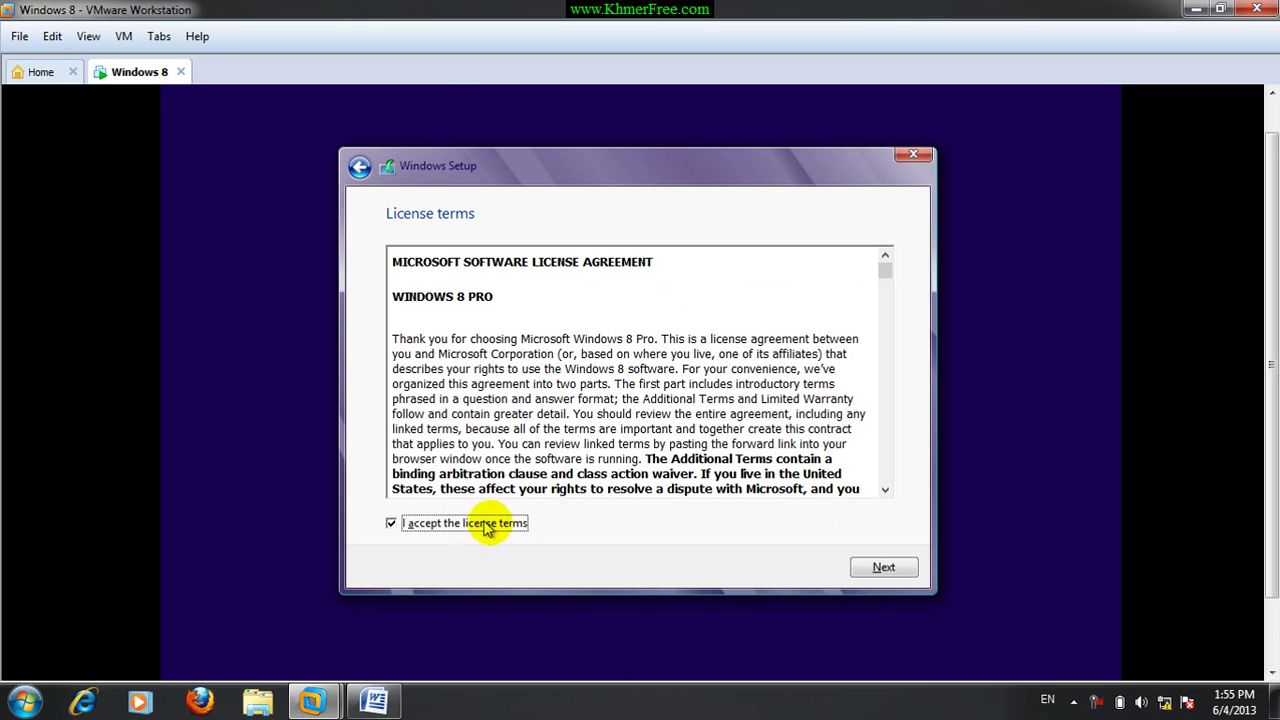
{"action": "left_click", "coordinate": [866, 566]}
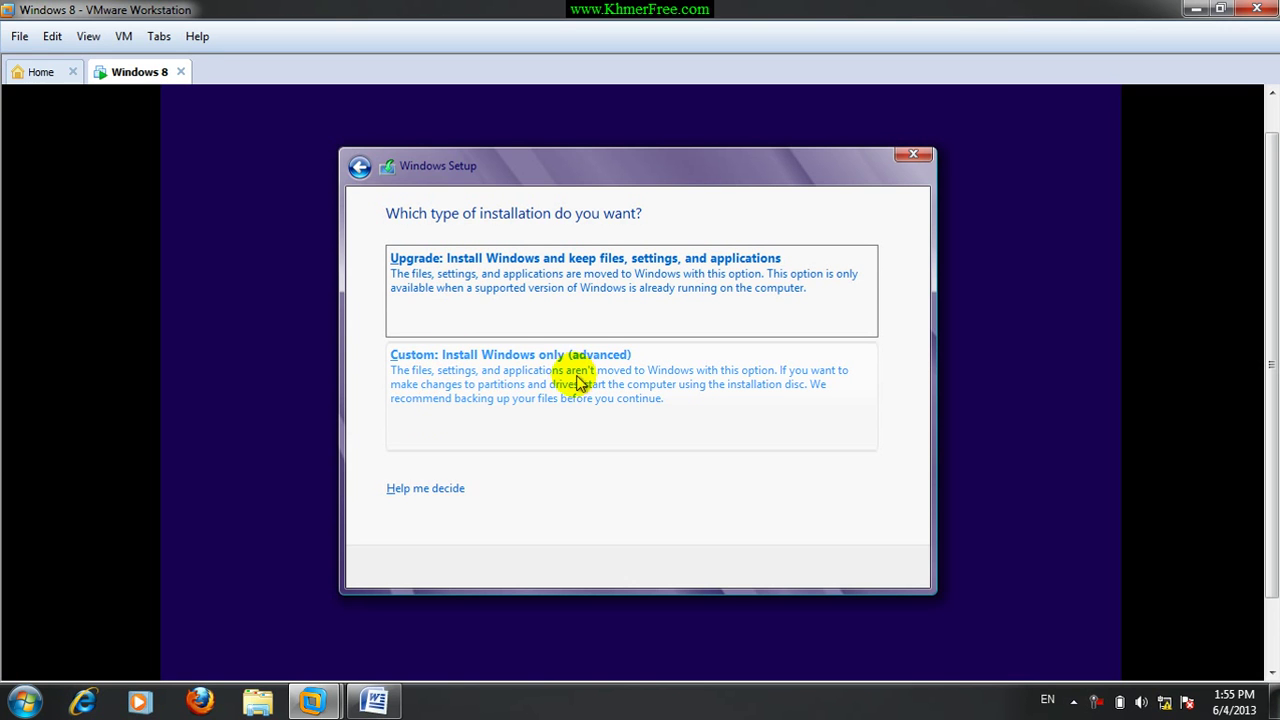
Choose a Custom install and create a 31440 MB partition on Drive 0.
{"action": "left_click", "coordinate": [518, 383]}
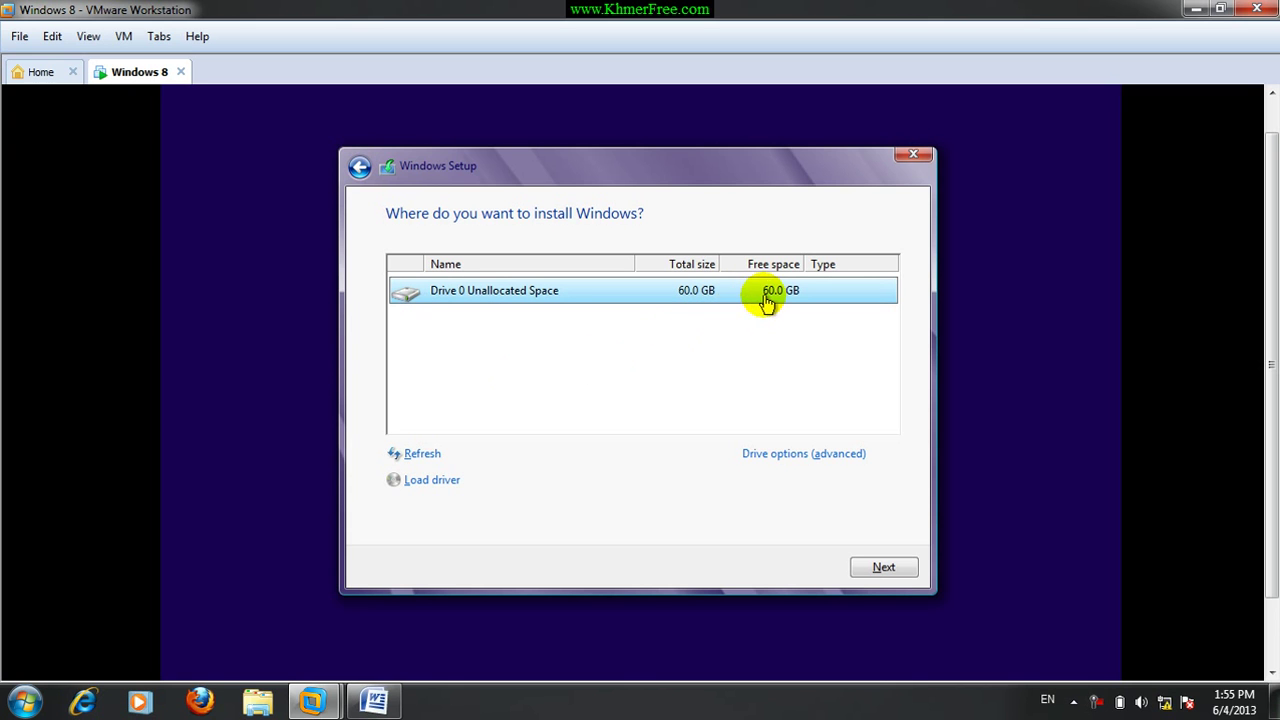
{"action": "left_click", "coordinate": [798, 455]}
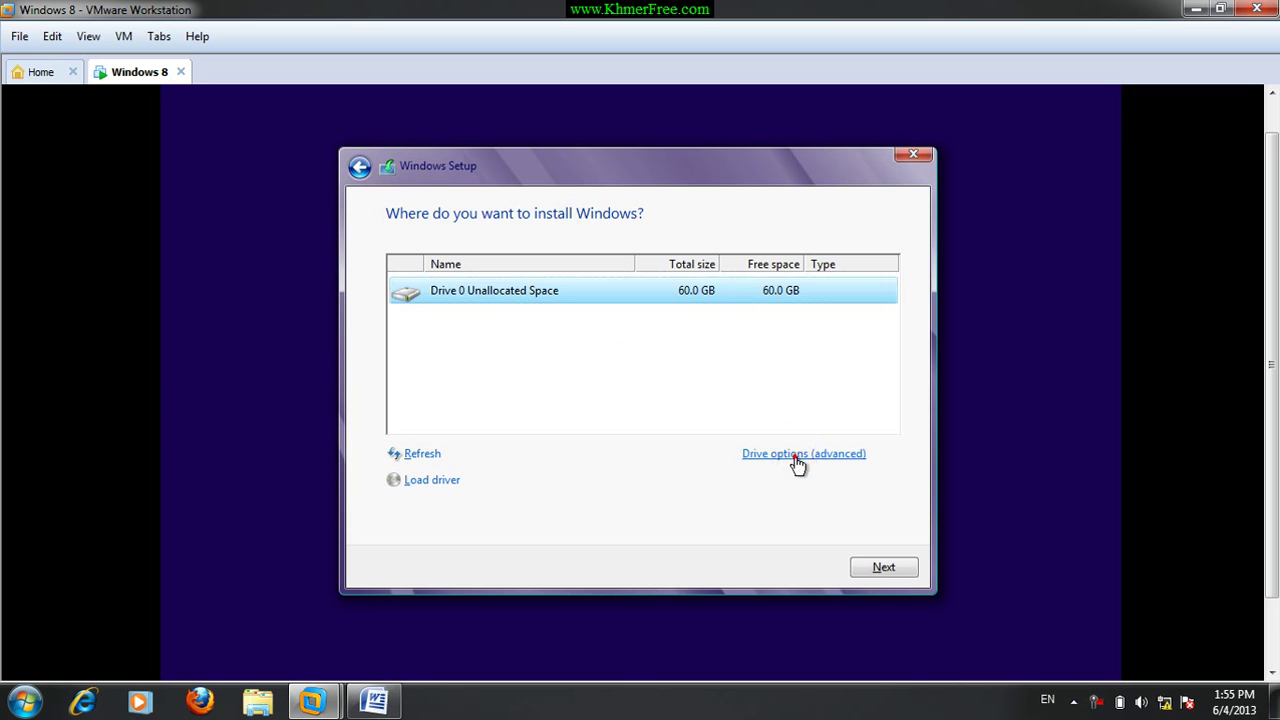
{"action": "left_click", "coordinate": [780, 455]}
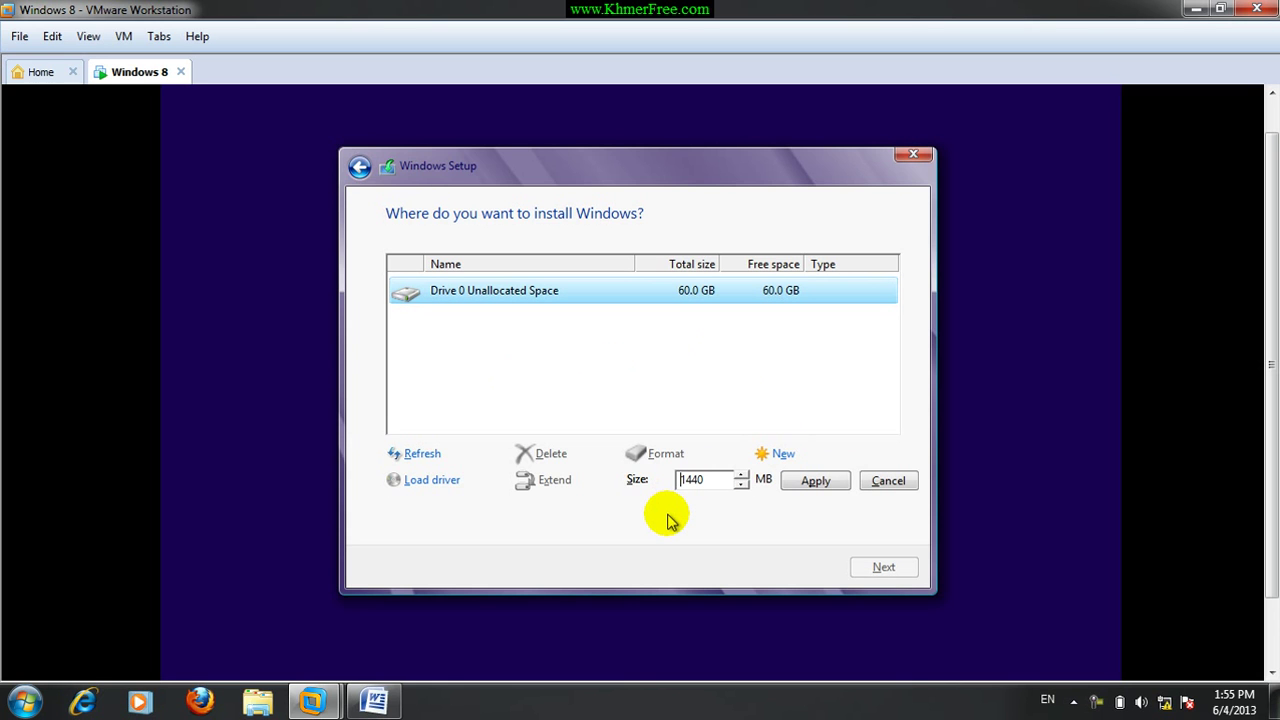
{"action": "type", "text": "3"}
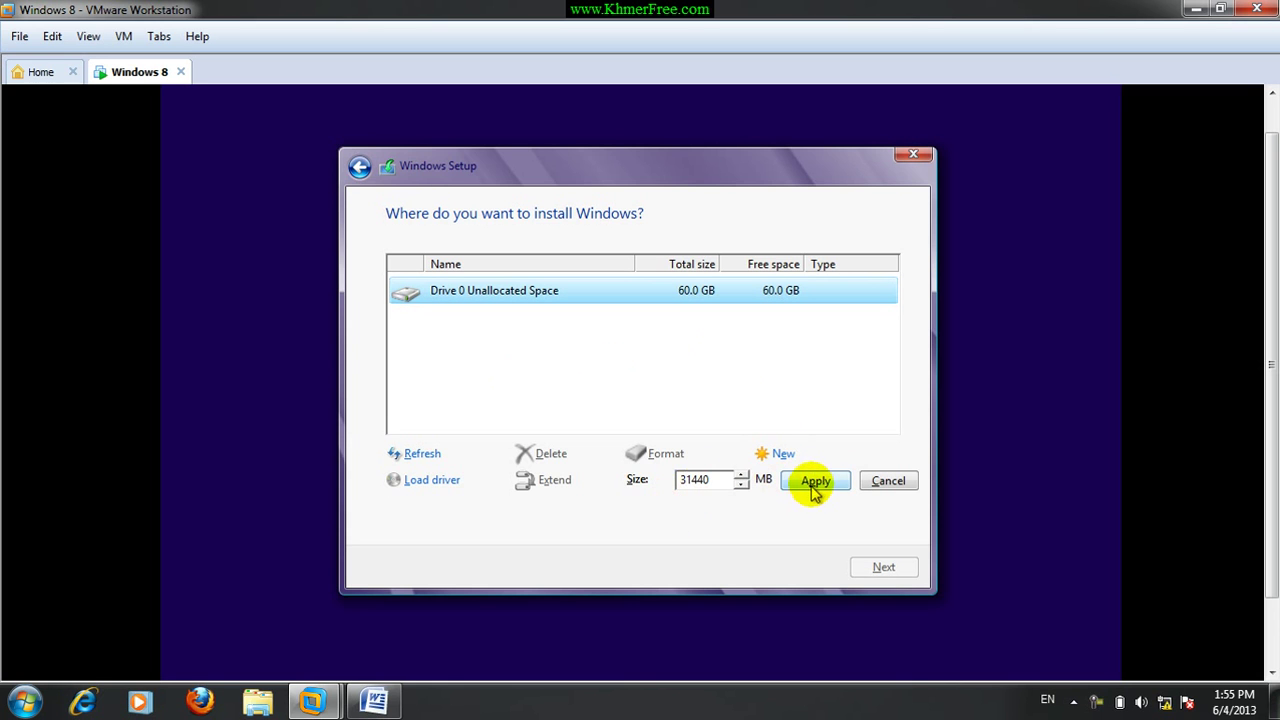
{"action": "left_click", "coordinate": [815, 484]}
{"action": "left_click", "coordinate": [764, 479]}
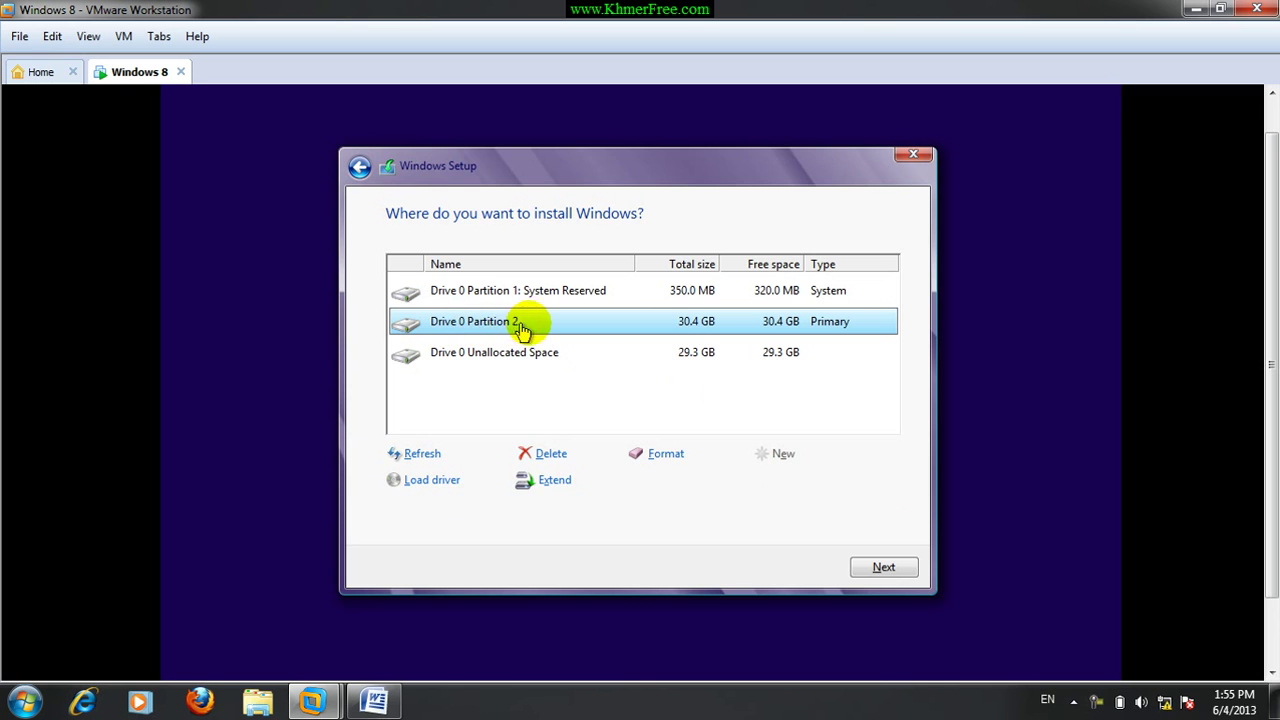
Create a 9999 MB partition from the unallocated space and select Partition 2.
{"action": "left_click", "coordinate": [580, 290]}
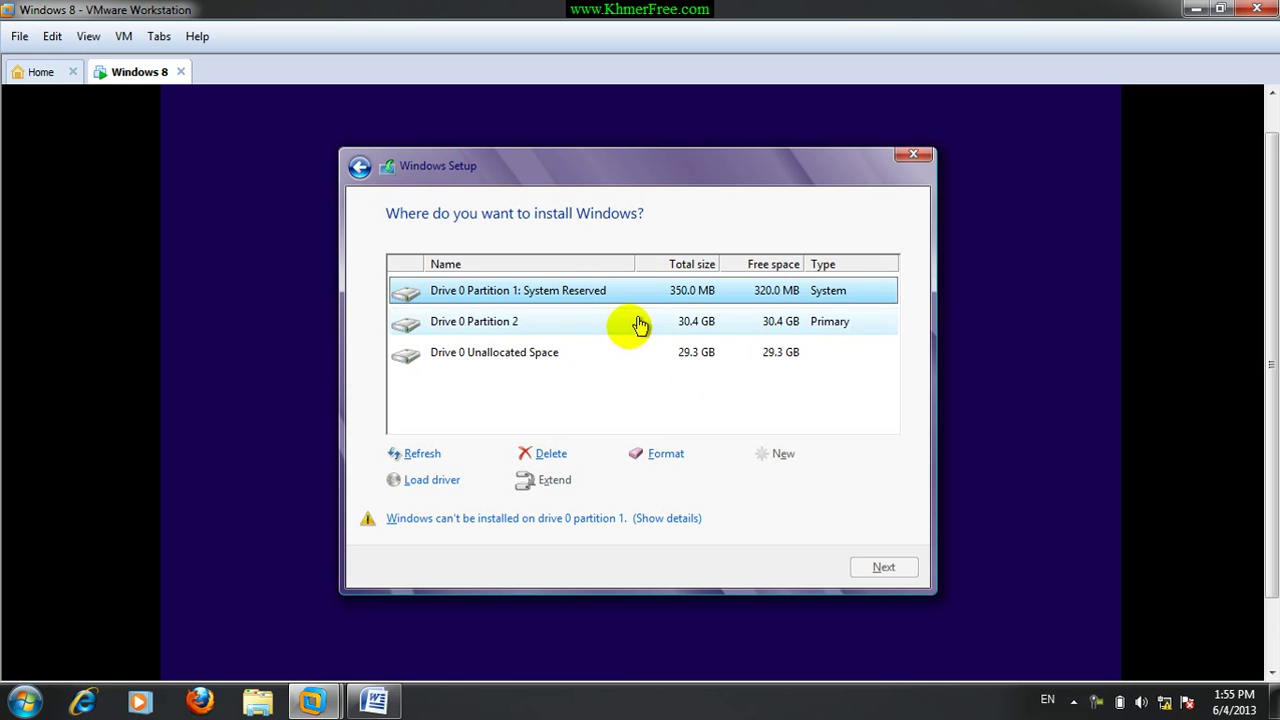
{"action": "left_click", "coordinate": [580, 352]}
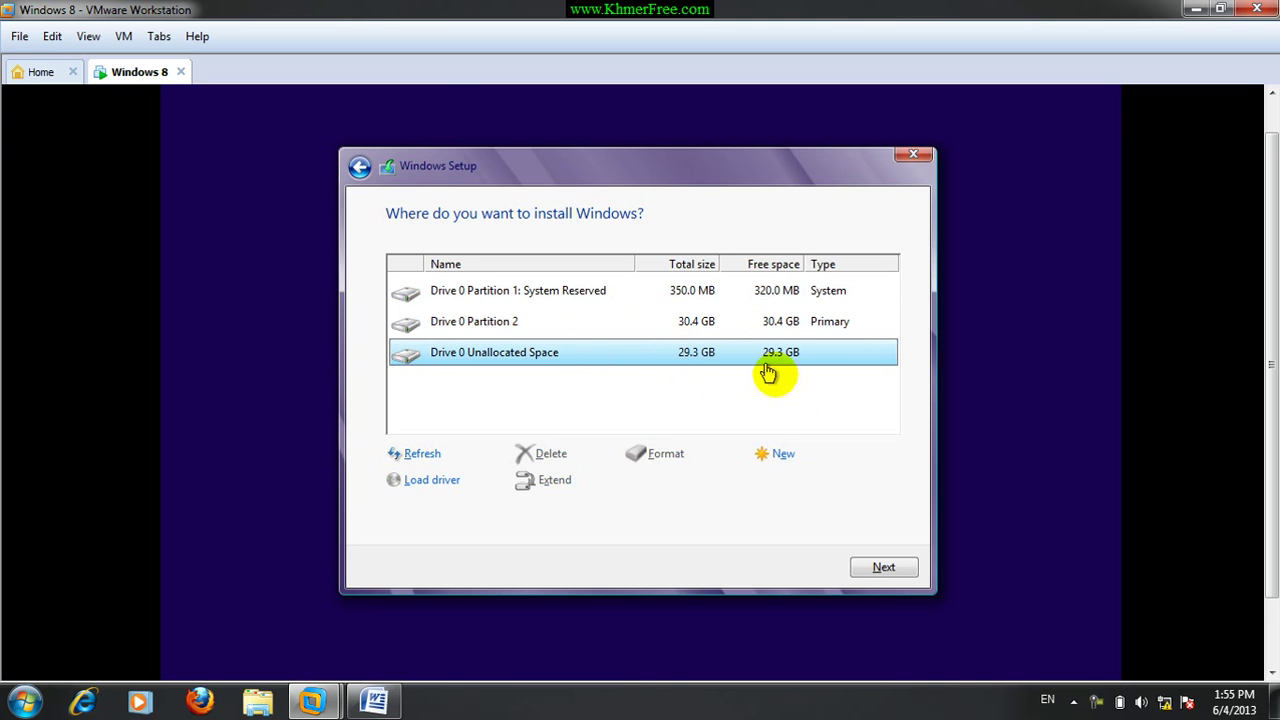
{"action": "left_click", "coordinate": [783, 456]}
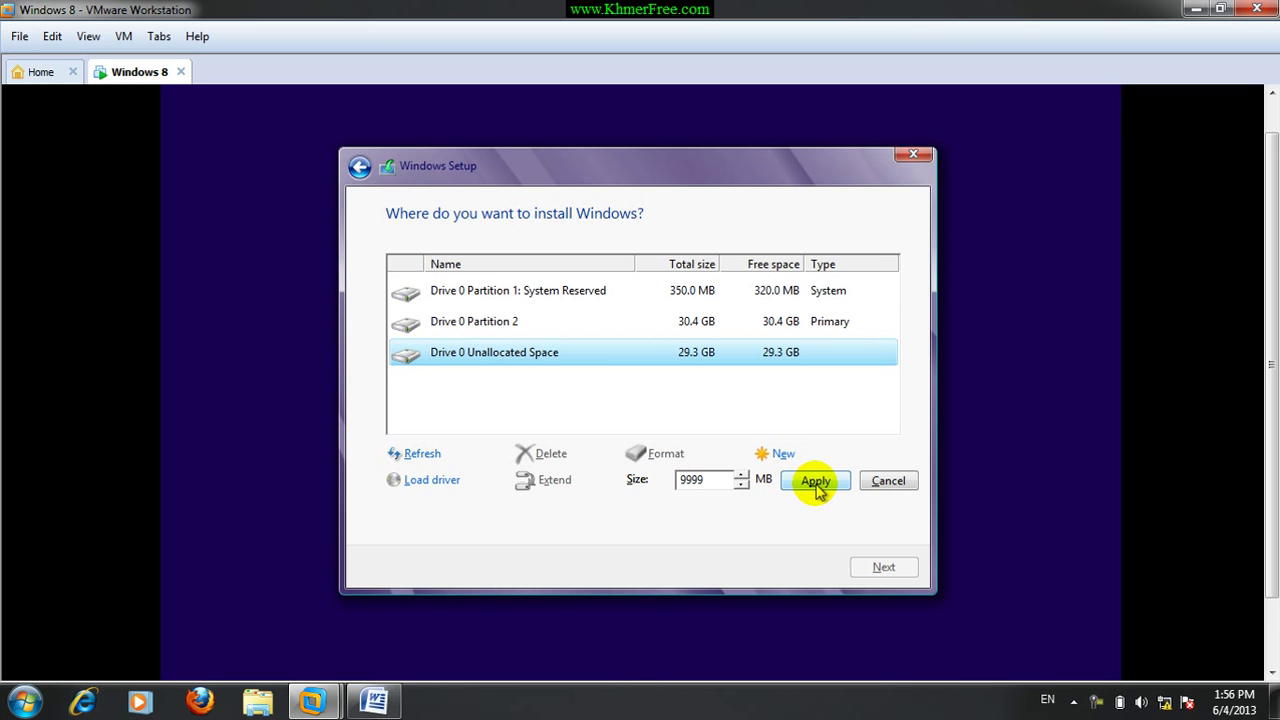
{"action": "left_click", "coordinate": [815, 484]}
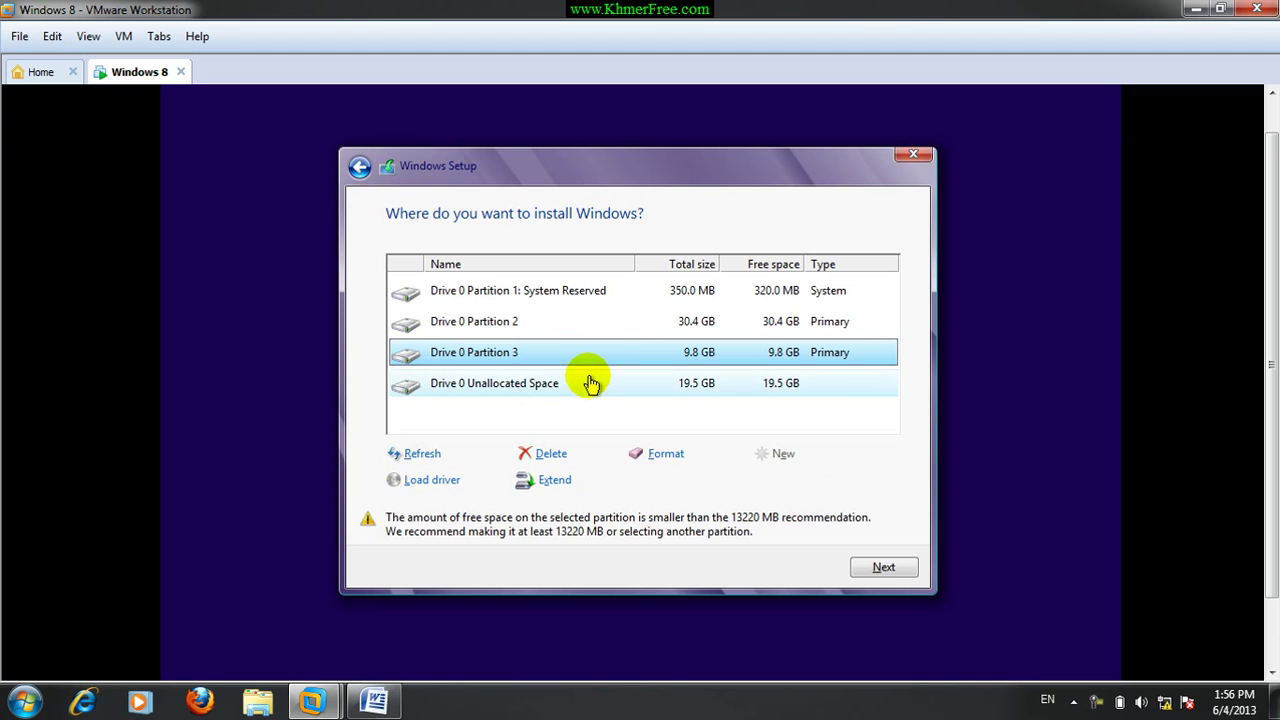
{"action": "left_click", "coordinate": [470, 325]}
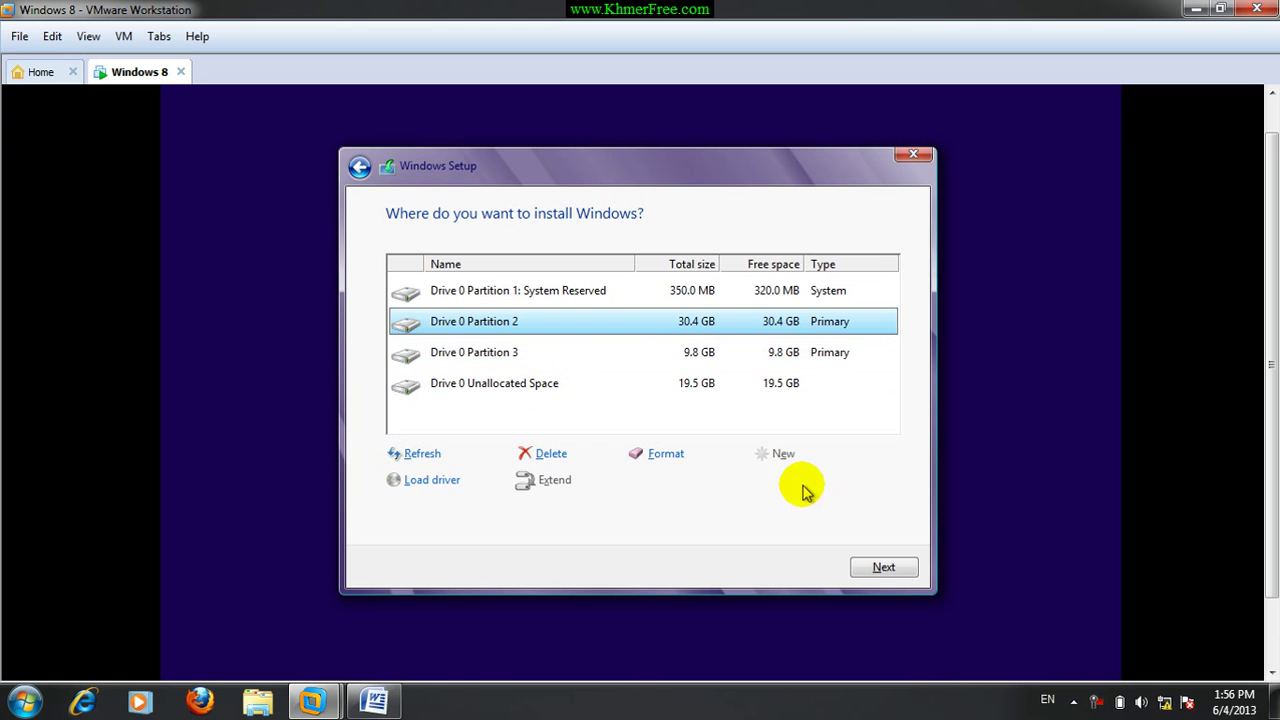
Install Windows on Partition 2 and wait for file copying and the restart.
{"action": "left_click", "coordinate": [884, 569]}
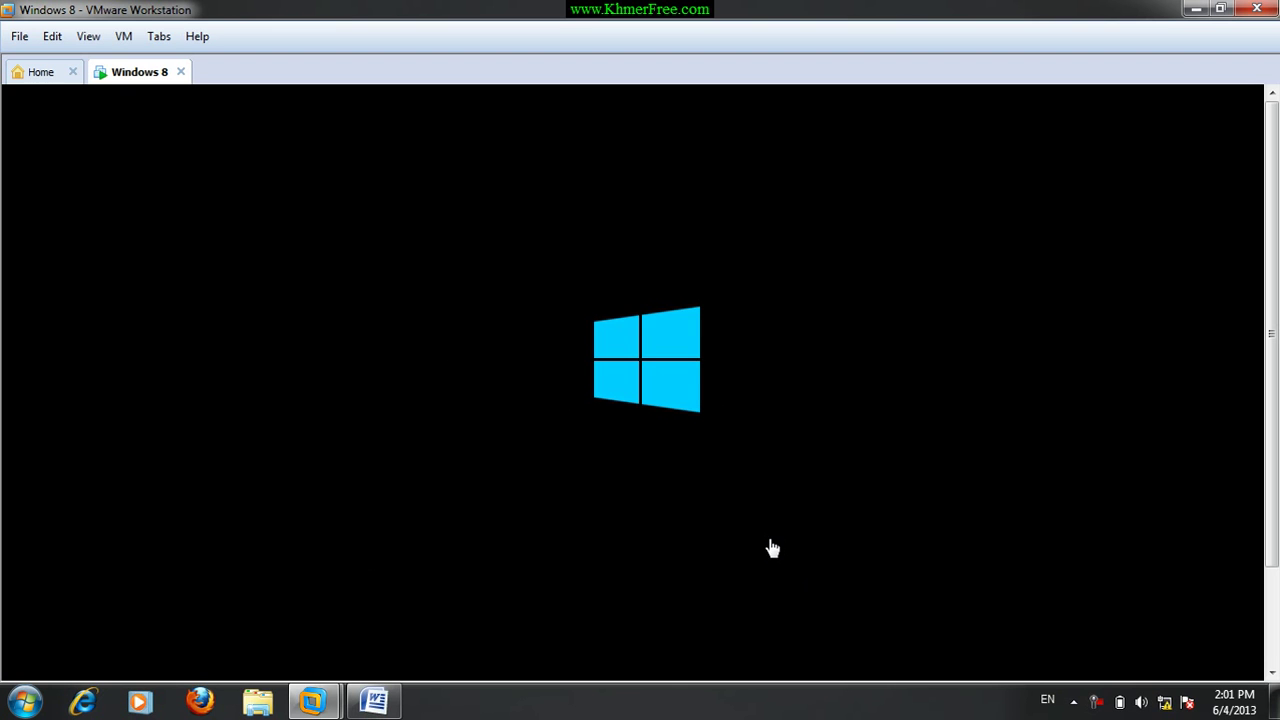
Wait for 'Getting devices ready' to reach 100% and the Personalize screen to appear.
{"action": "scroll", "coordinate": [1274, 418], "scroll_direction": "down", "scroll_amount": 3}
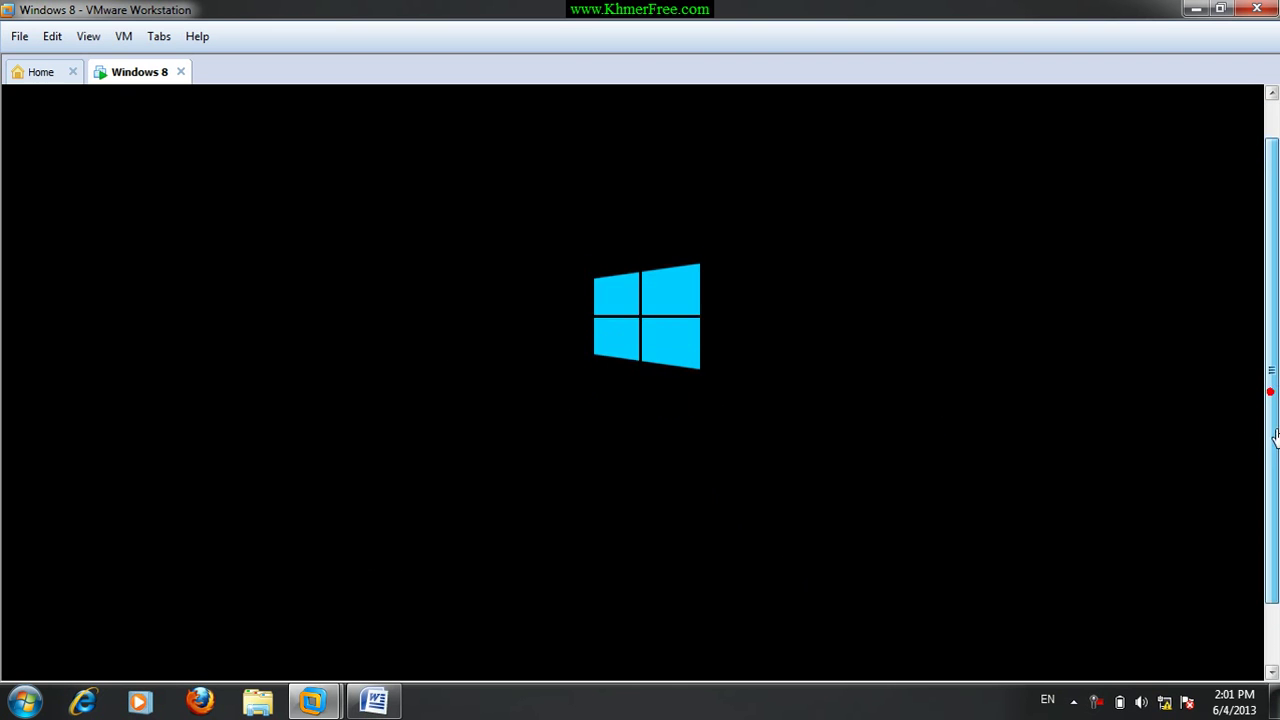
{"action": "scroll", "coordinate": [1272, 418], "scroll_direction": "up", "scroll_amount": 1}
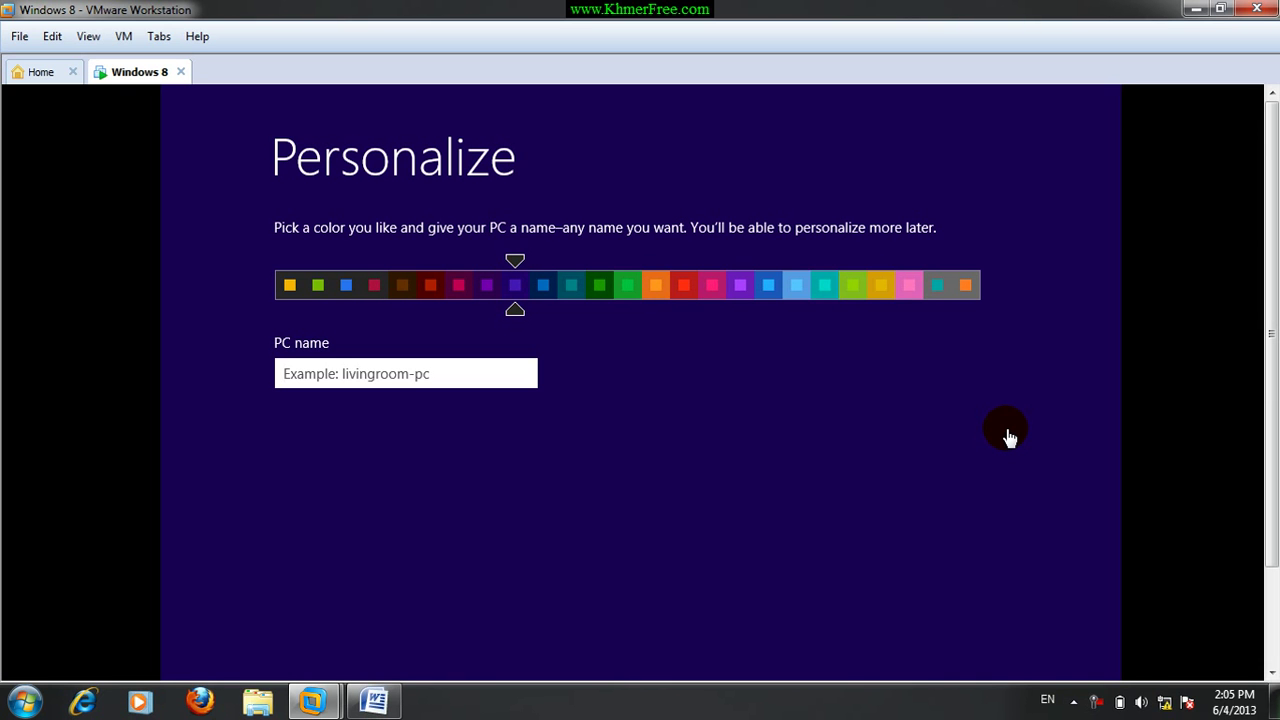
{"action": "left_click", "coordinate": [827, 445]}
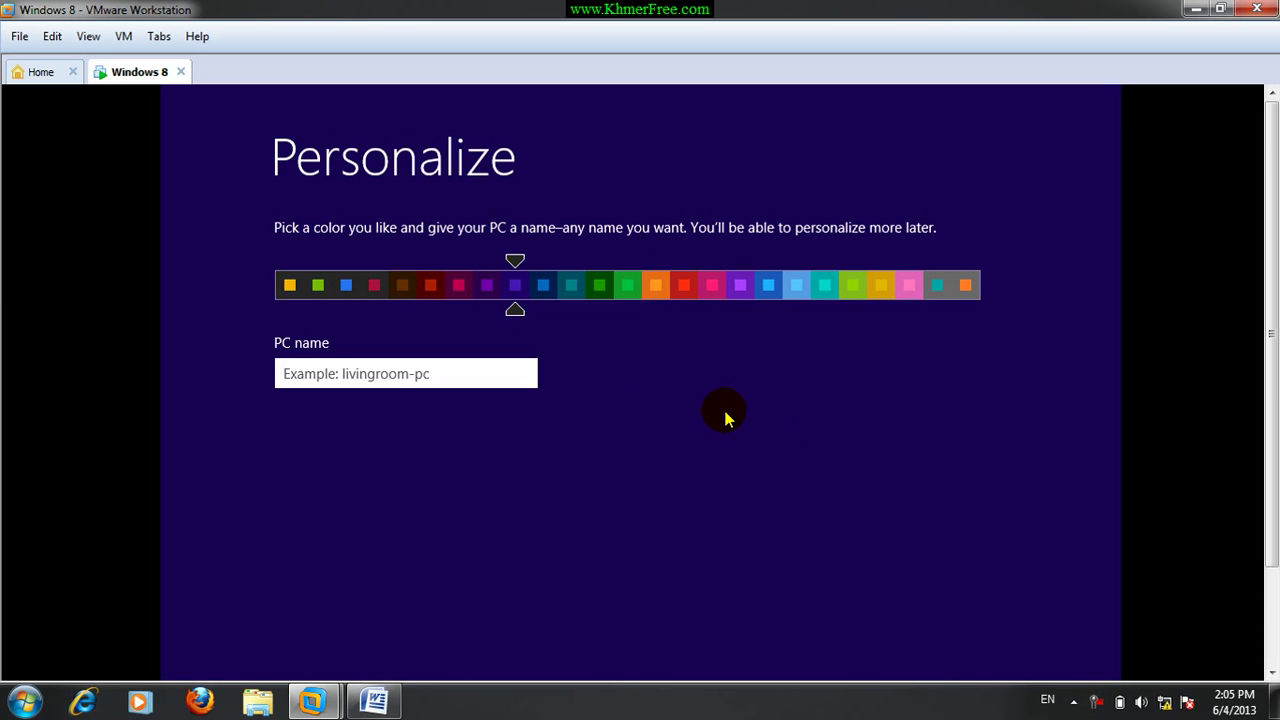
Preview the colour swatches and settle on the purple colour scheme.
{"action": "left_click", "coordinate": [458, 286]}
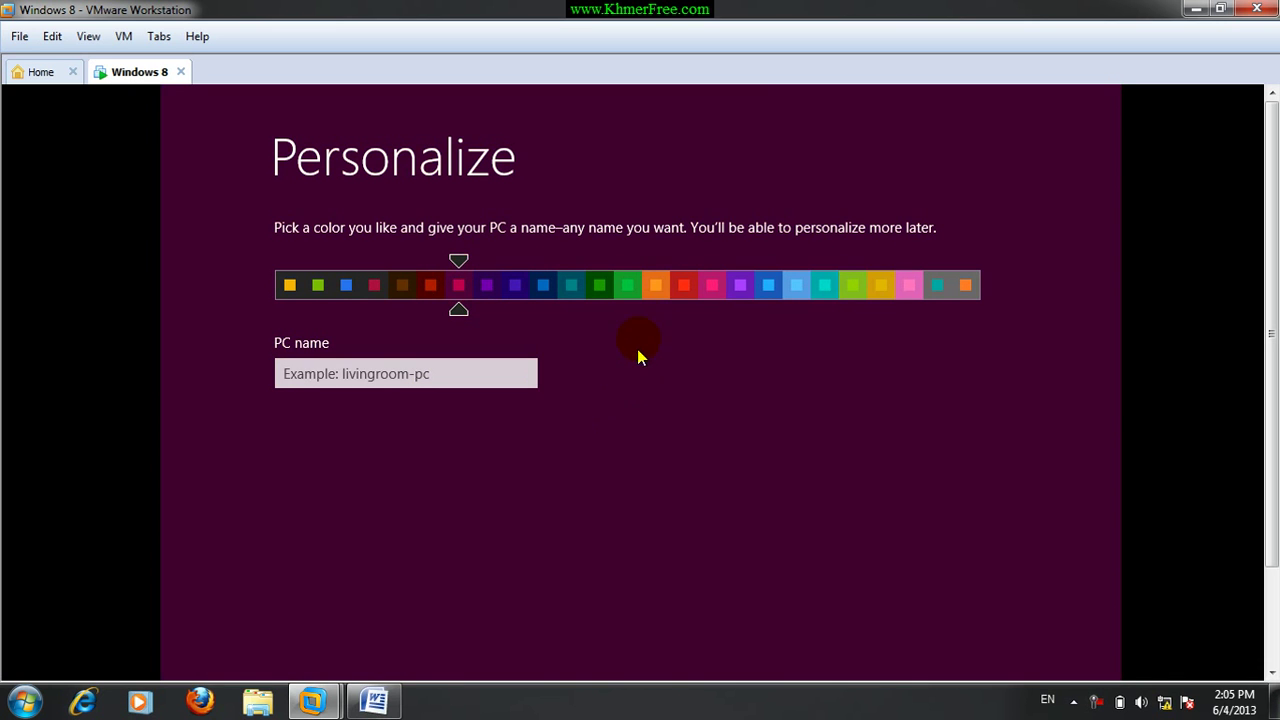
{"action": "left_click", "coordinate": [655, 285]}
{"action": "left_click", "coordinate": [685, 288]}
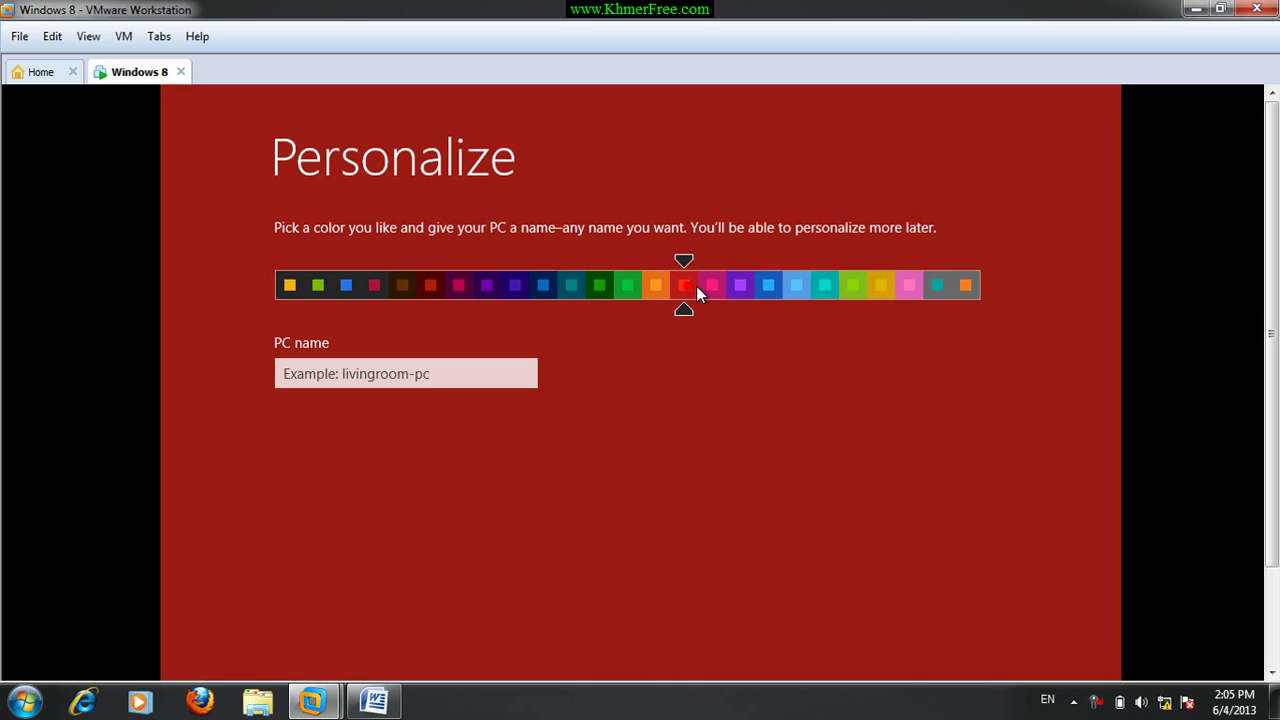
{"action": "left_click", "coordinate": [713, 289]}
{"action": "left_click", "coordinate": [740, 288]}
{"action": "left_click", "coordinate": [768, 289]}
{"action": "left_click", "coordinate": [796, 289]}
{"action": "left_click", "coordinate": [824, 291]}
{"action": "left_click", "coordinate": [486, 286]}
{"action": "left_click", "coordinate": [462, 288]}
{"action": "left_click", "coordinate": [482, 287]}
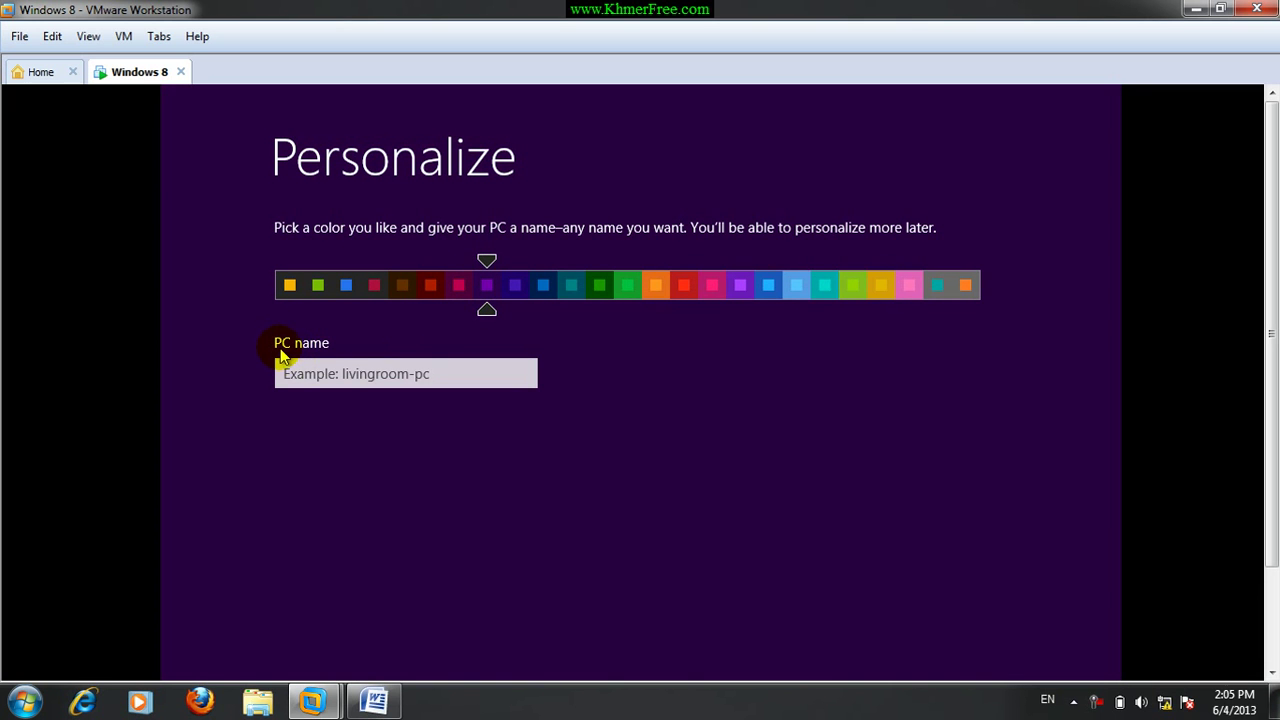
Name the PC 'PC80'.
{"action": "left_click", "coordinate": [356, 375]}
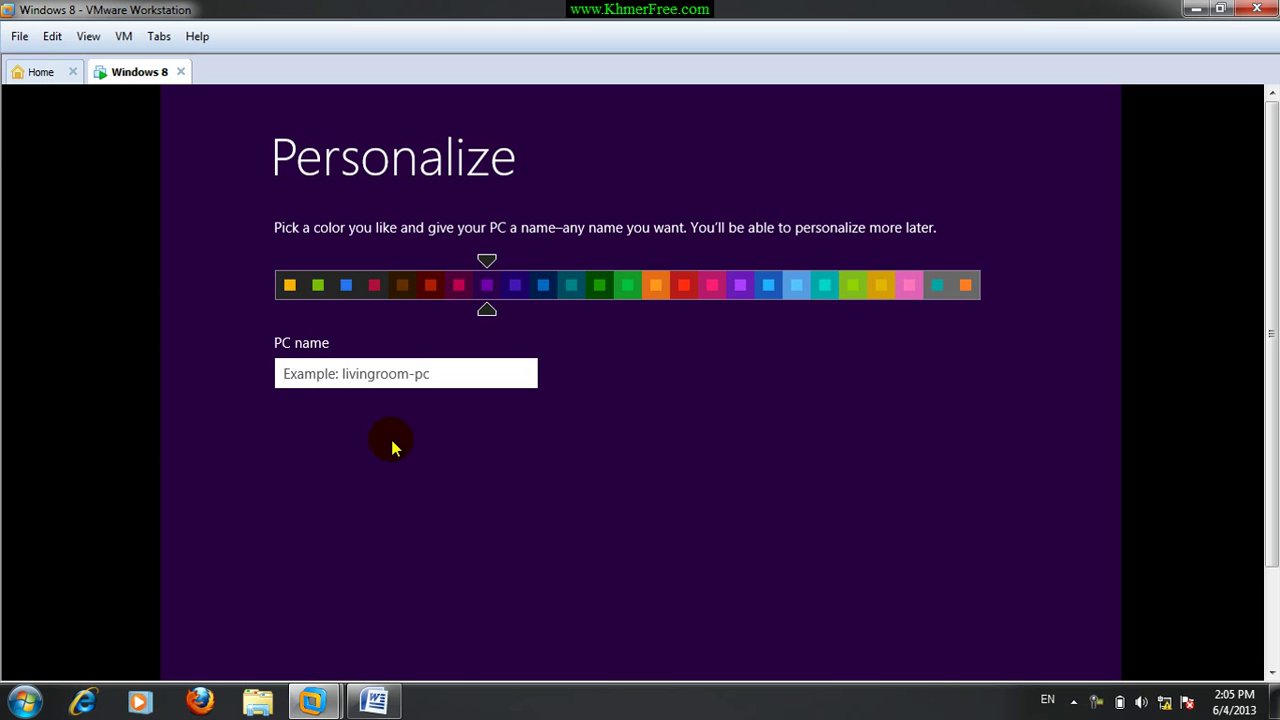
{"action": "type", "text": "PC"}
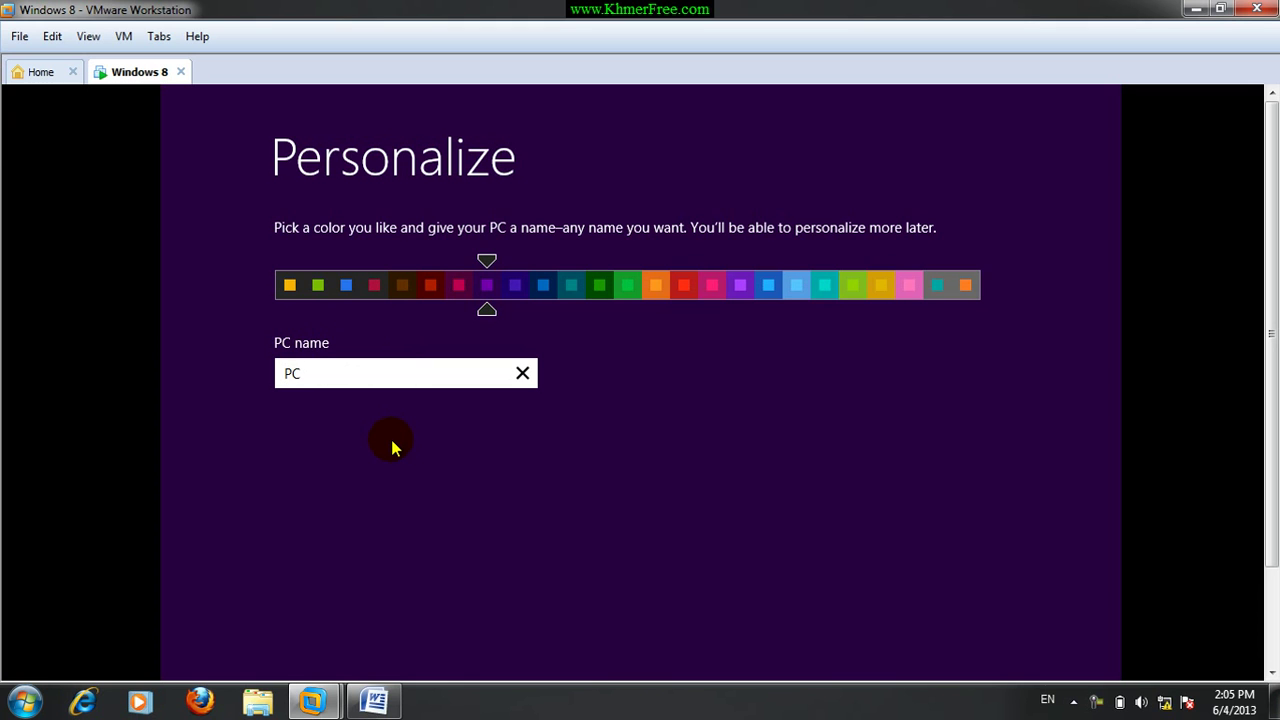
{"action": "type", "text": "80"}
{"action": "scroll", "coordinate": [1266, 362], "scroll_direction": "down", "scroll_amount": 3}
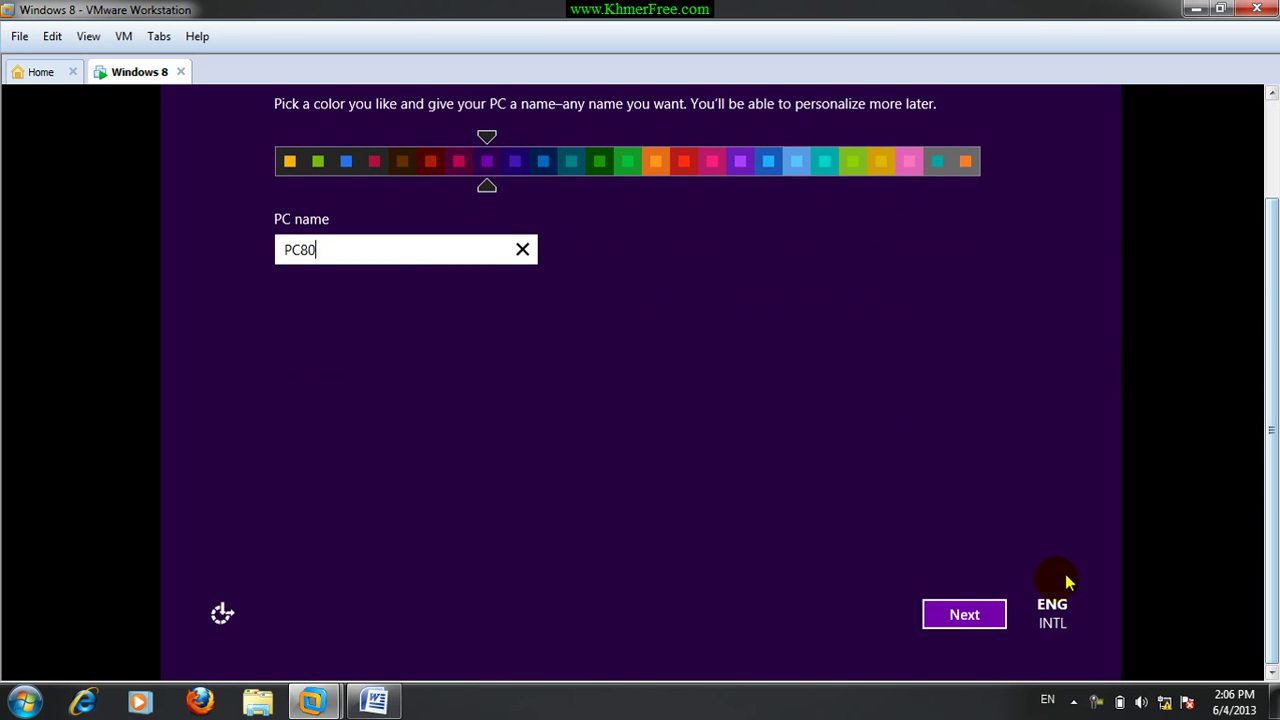
Move past Personalize and accept the express settings.
{"action": "left_click", "coordinate": [958, 618]}
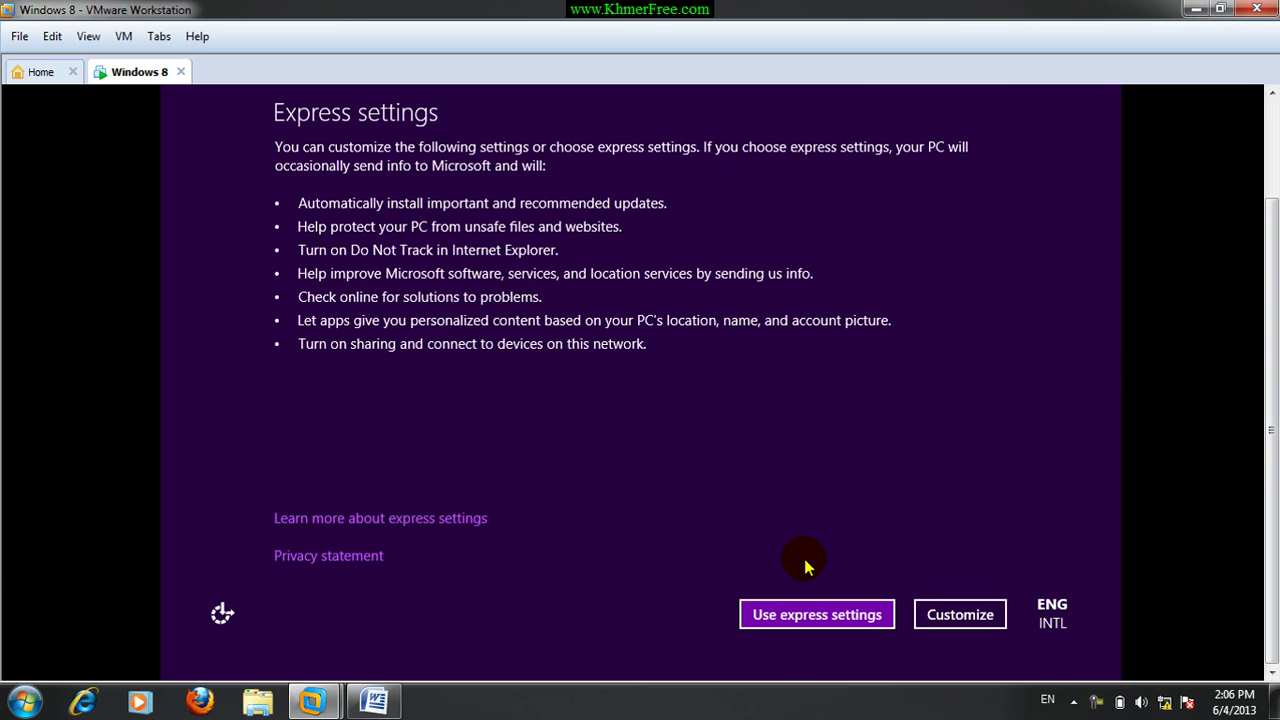
{"action": "left_click", "coordinate": [785, 625]}
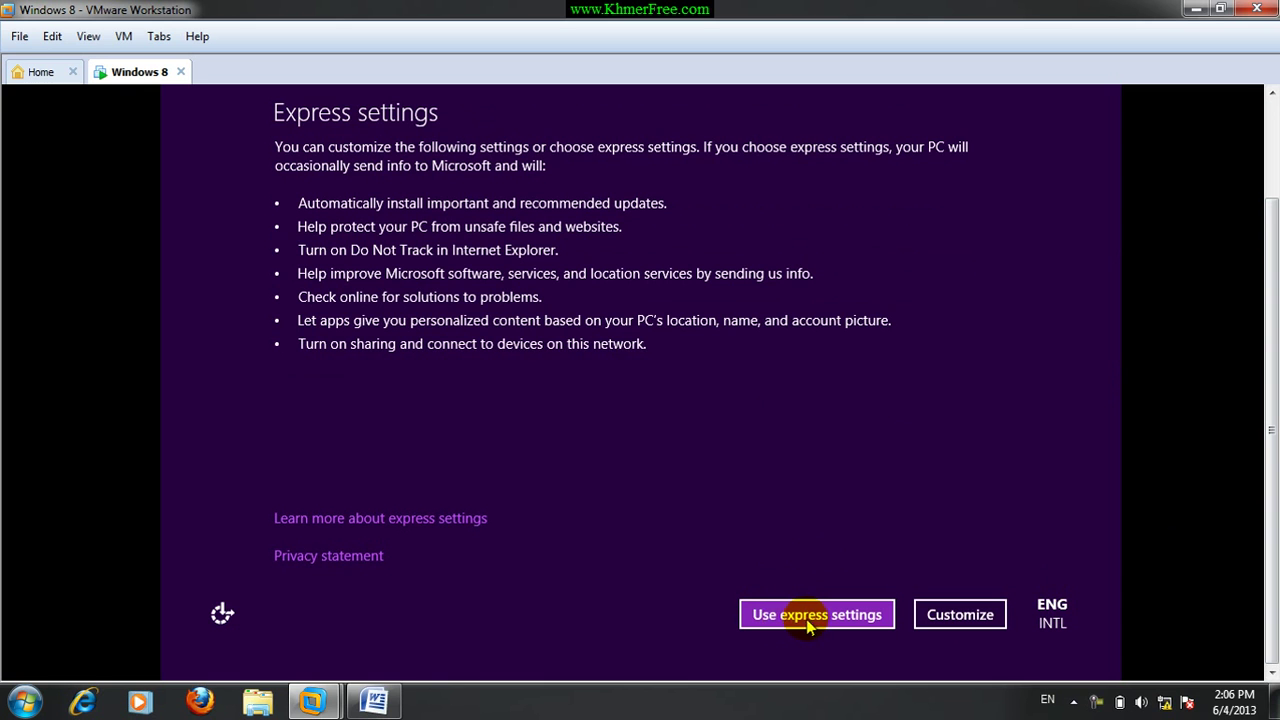
{"action": "left_click", "coordinate": [813, 615]}
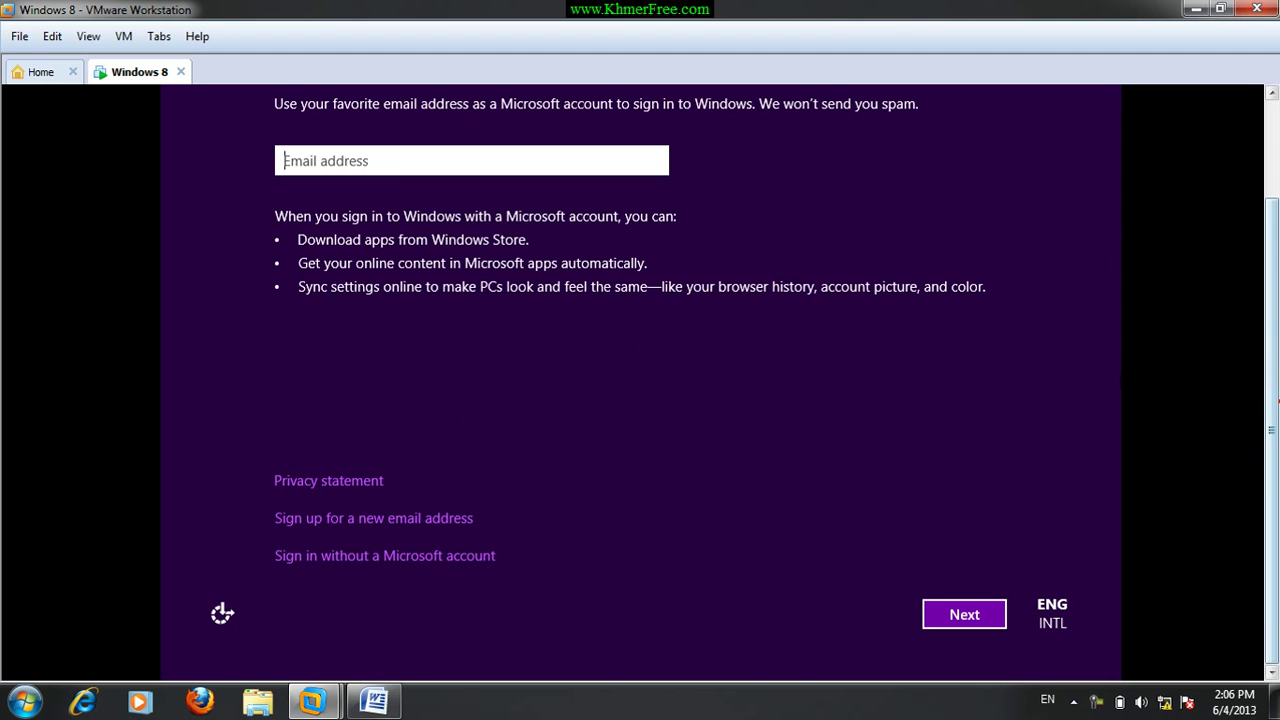
Skip Microsoft account sign-in and choose to create a local account.
{"action": "scroll", "coordinate": [1273, 330], "scroll_direction": "up", "scroll_amount": 2}
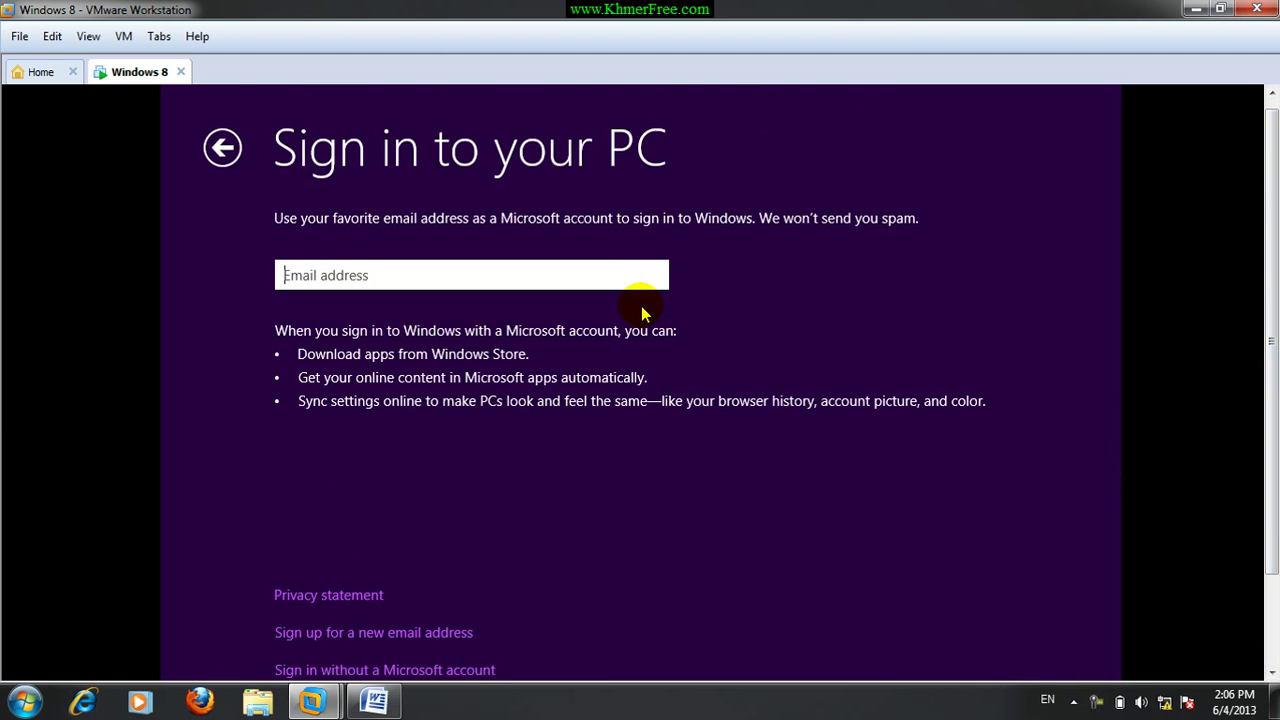
{"action": "left_click", "coordinate": [367, 278]}
{"action": "left_click_drag", "start_coordinate": [1272, 372], "coordinate": [1274, 470]}
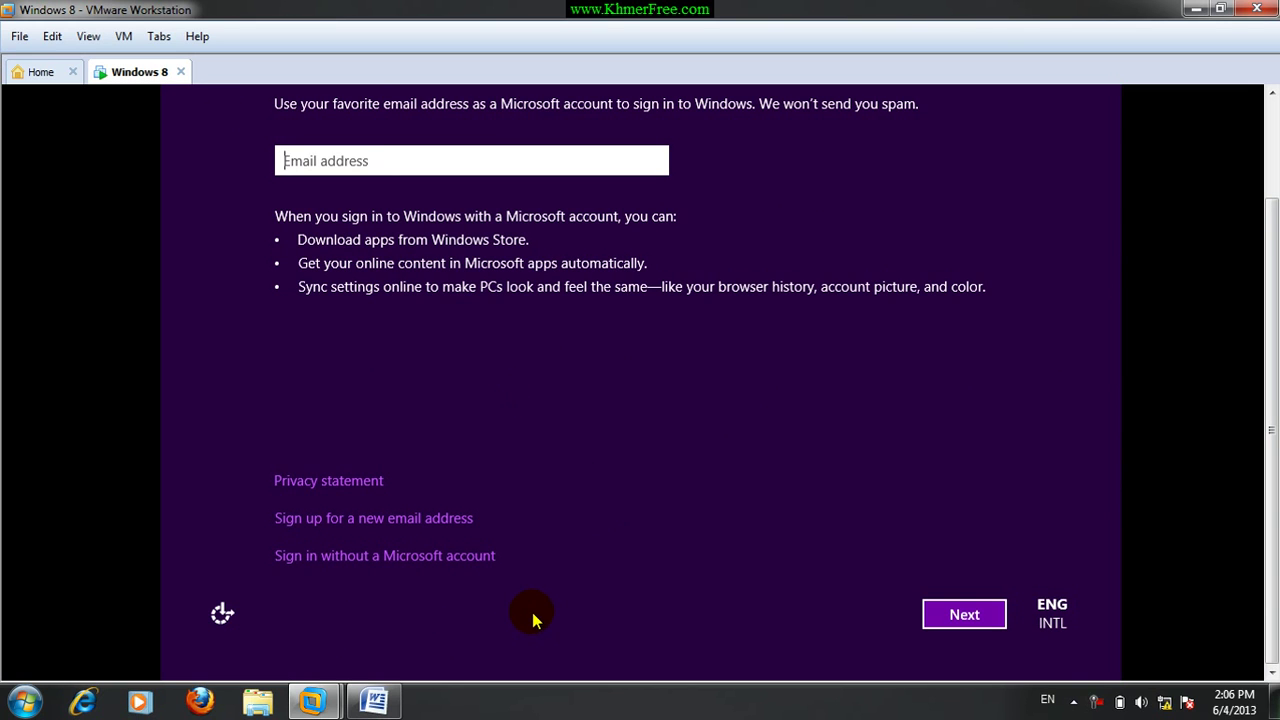
{"action": "left_click", "coordinate": [295, 562]}
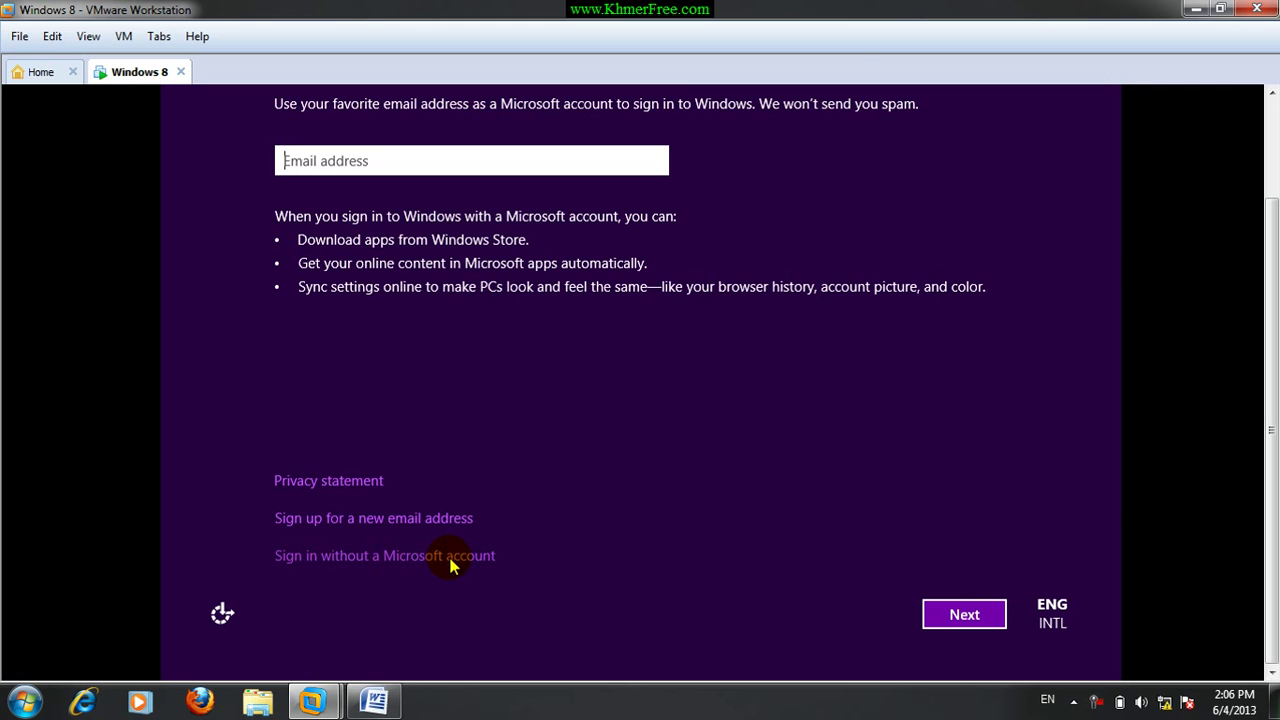
{"action": "left_click", "coordinate": [364, 558]}
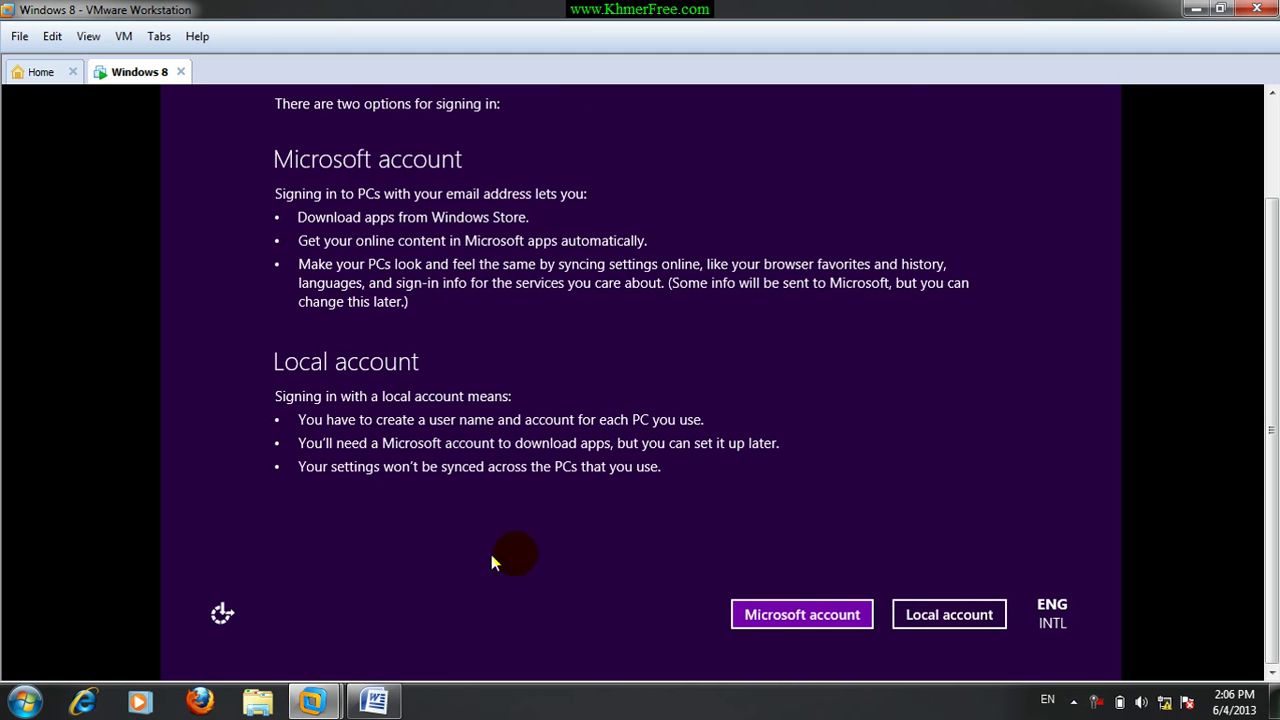
{"action": "left_click", "coordinate": [806, 616]}
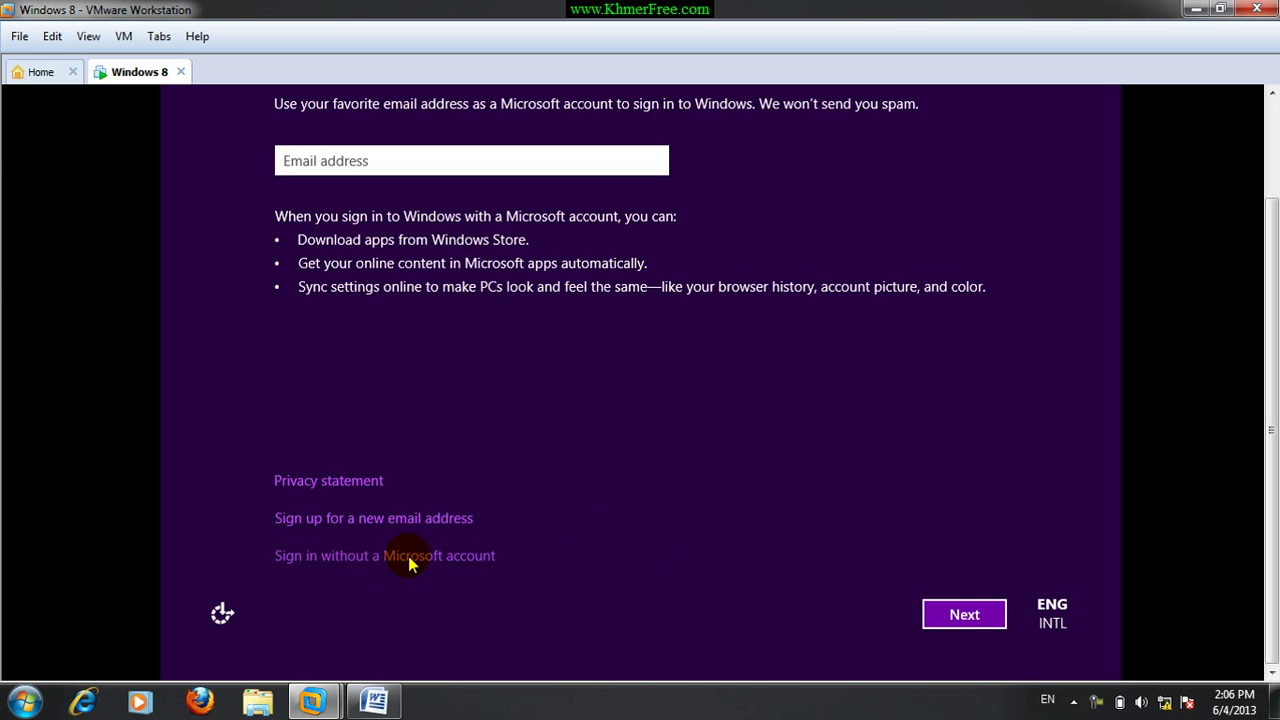
{"action": "left_click", "coordinate": [423, 557]}
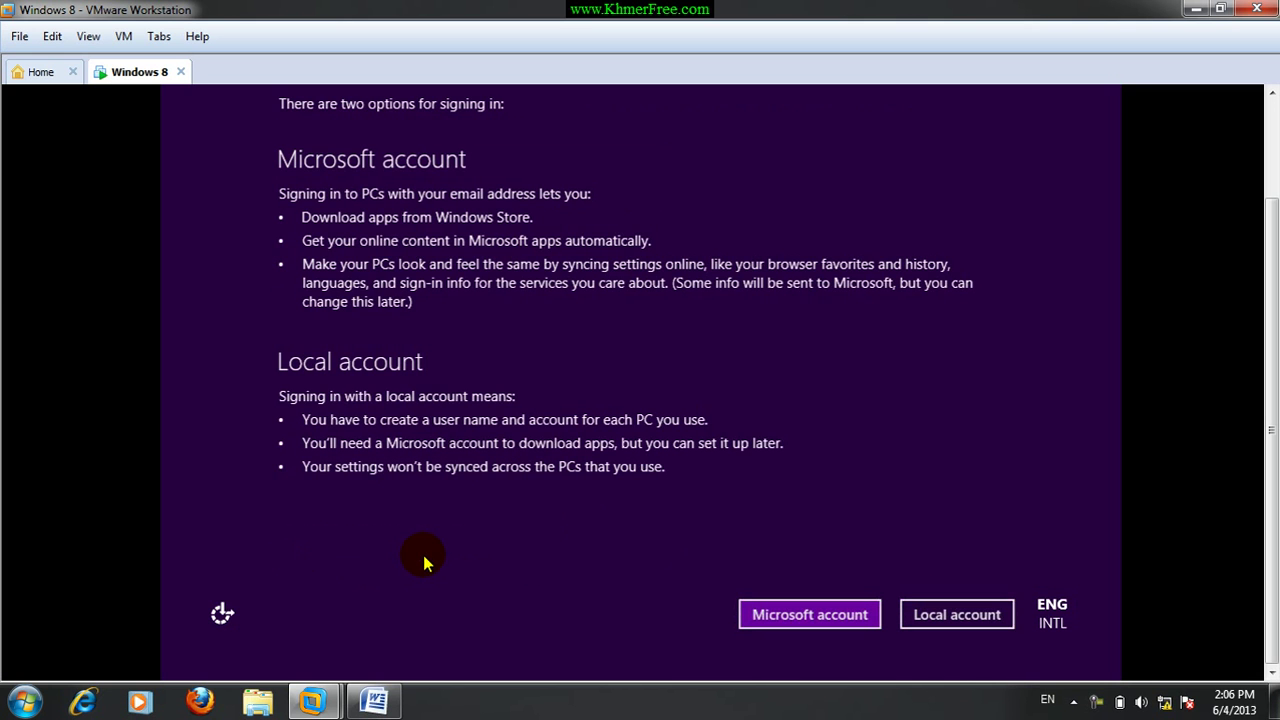
{"action": "left_click", "coordinate": [947, 620]}
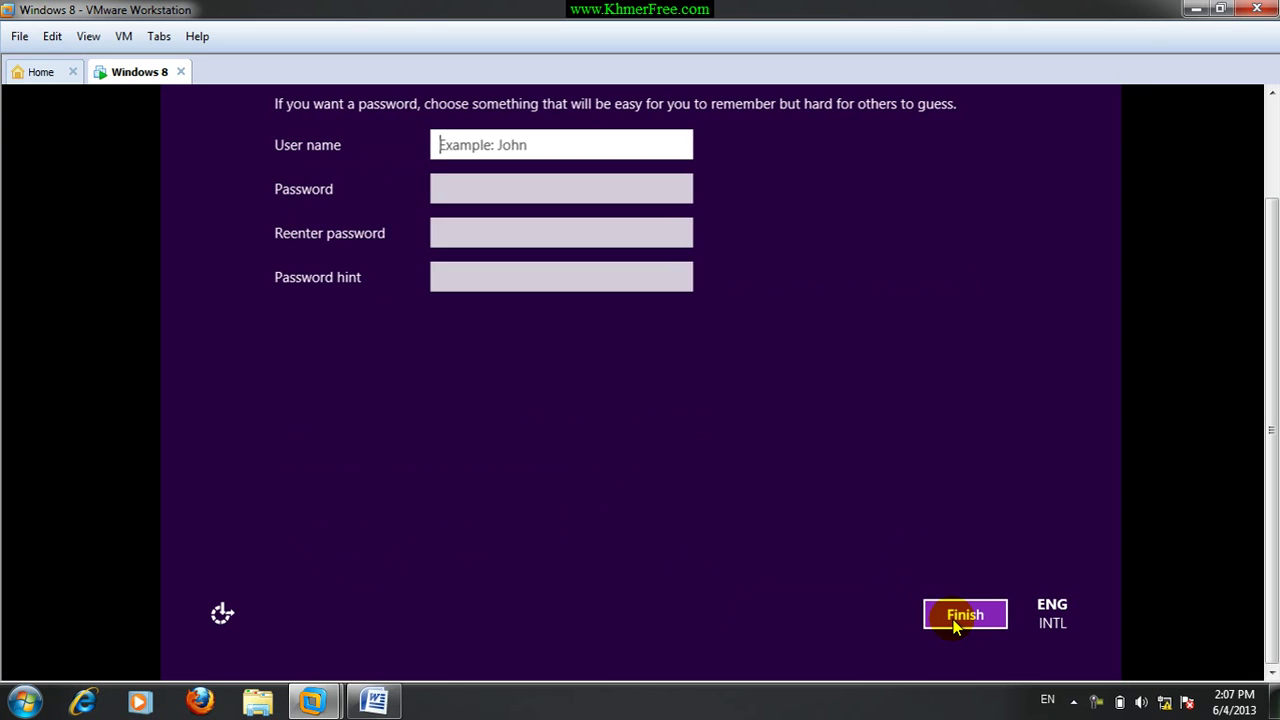
Enter the local account's user name and password, and re-enter the password.
{"action": "scroll", "coordinate": [1265, 398], "scroll_direction": "up", "scroll_amount": 2}
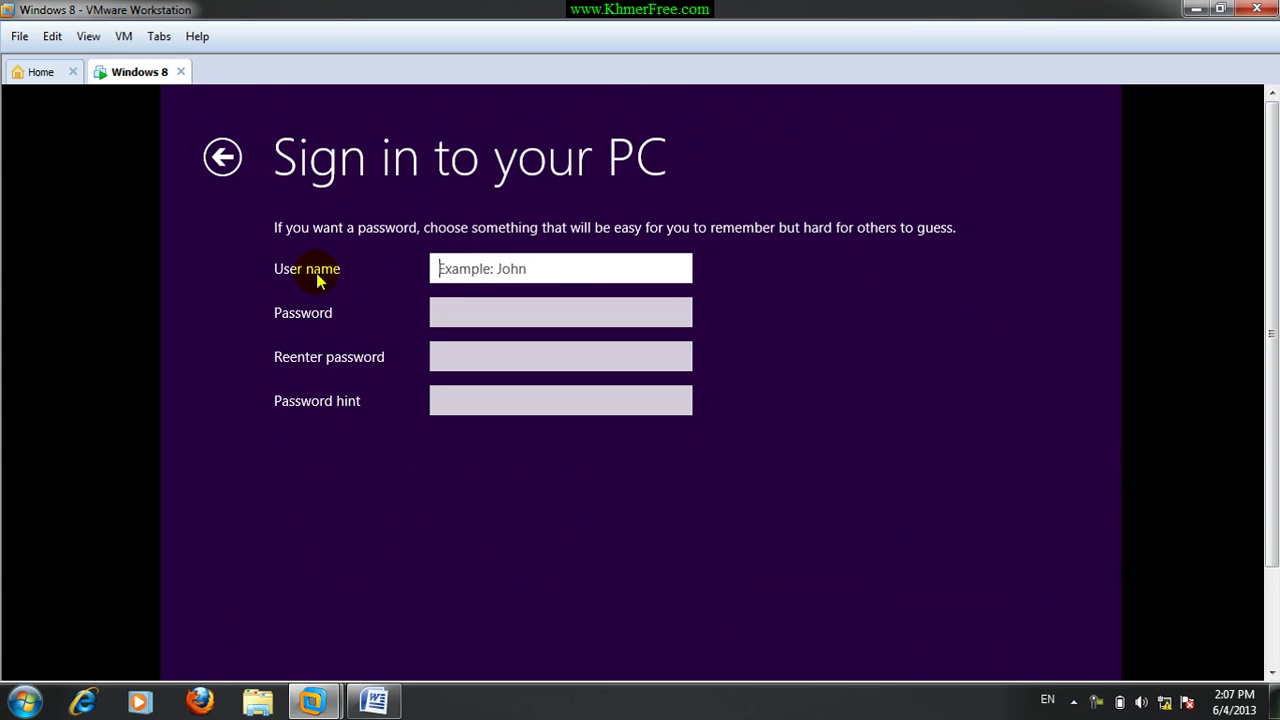
{"action": "left_click", "coordinate": [491, 268]}
{"action": "type", "text": "N"}
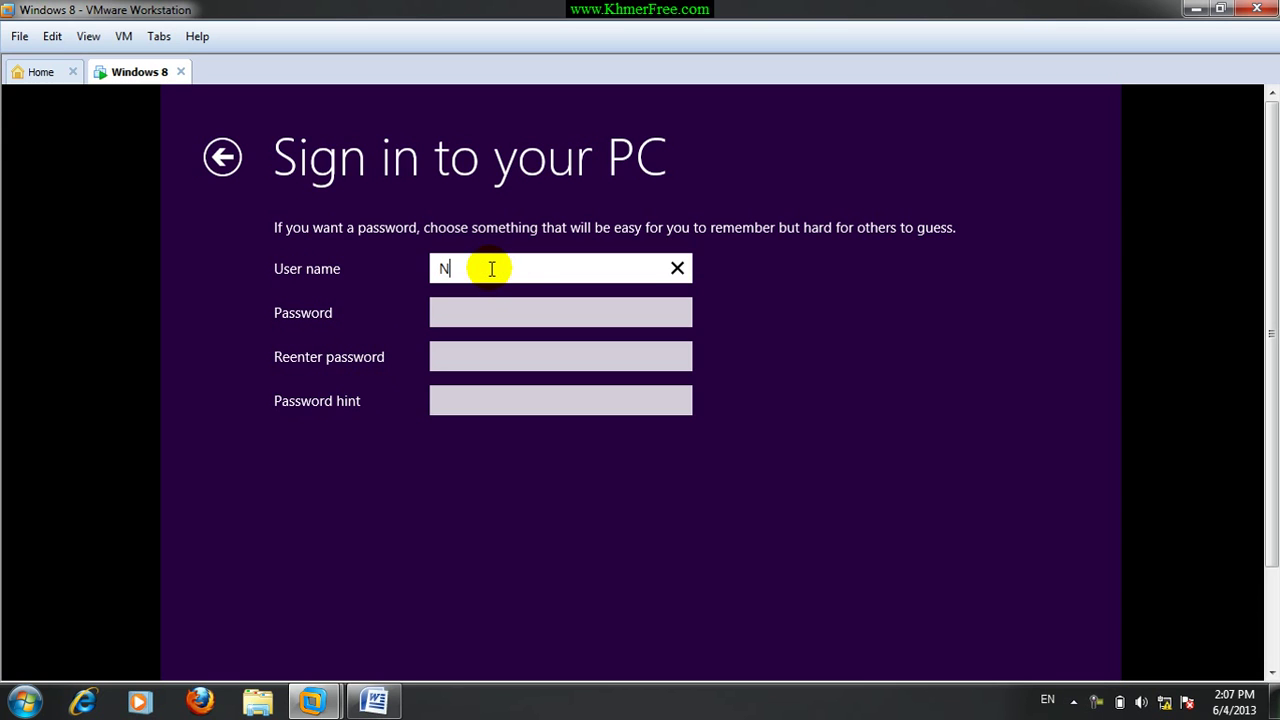
{"action": "type", "text": "ida"}
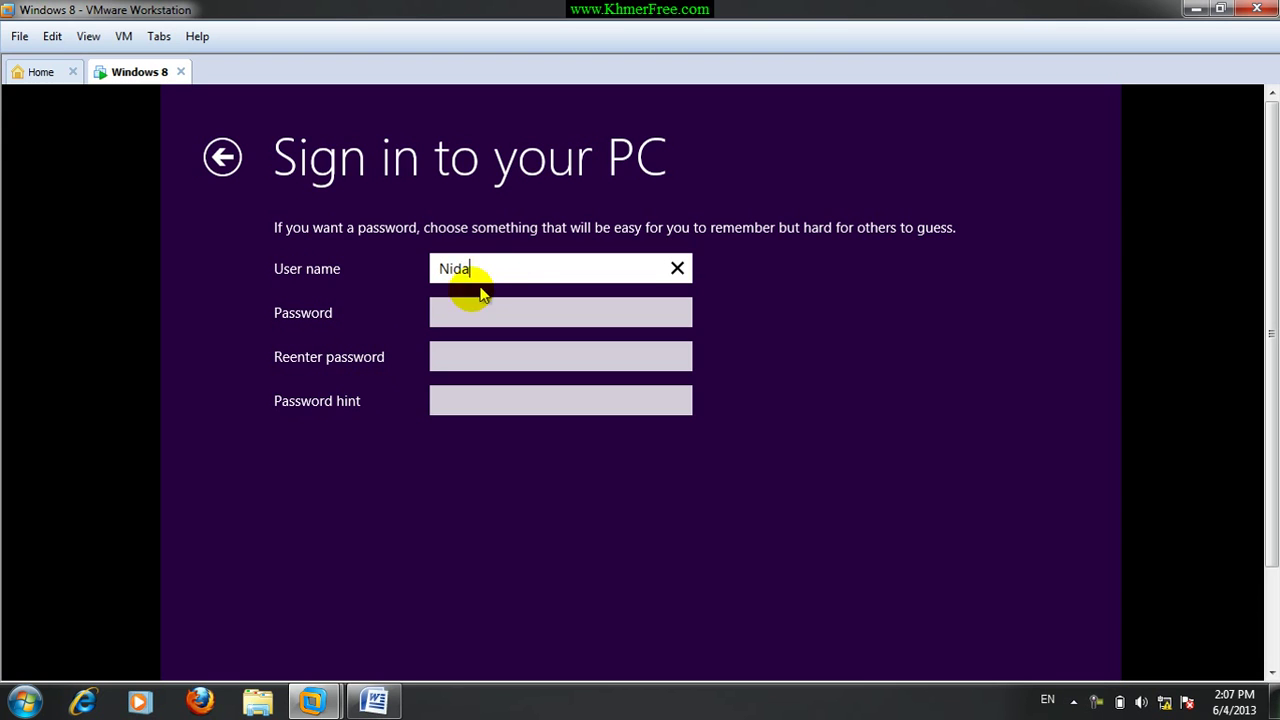
{"action": "left_click", "coordinate": [456, 318]}
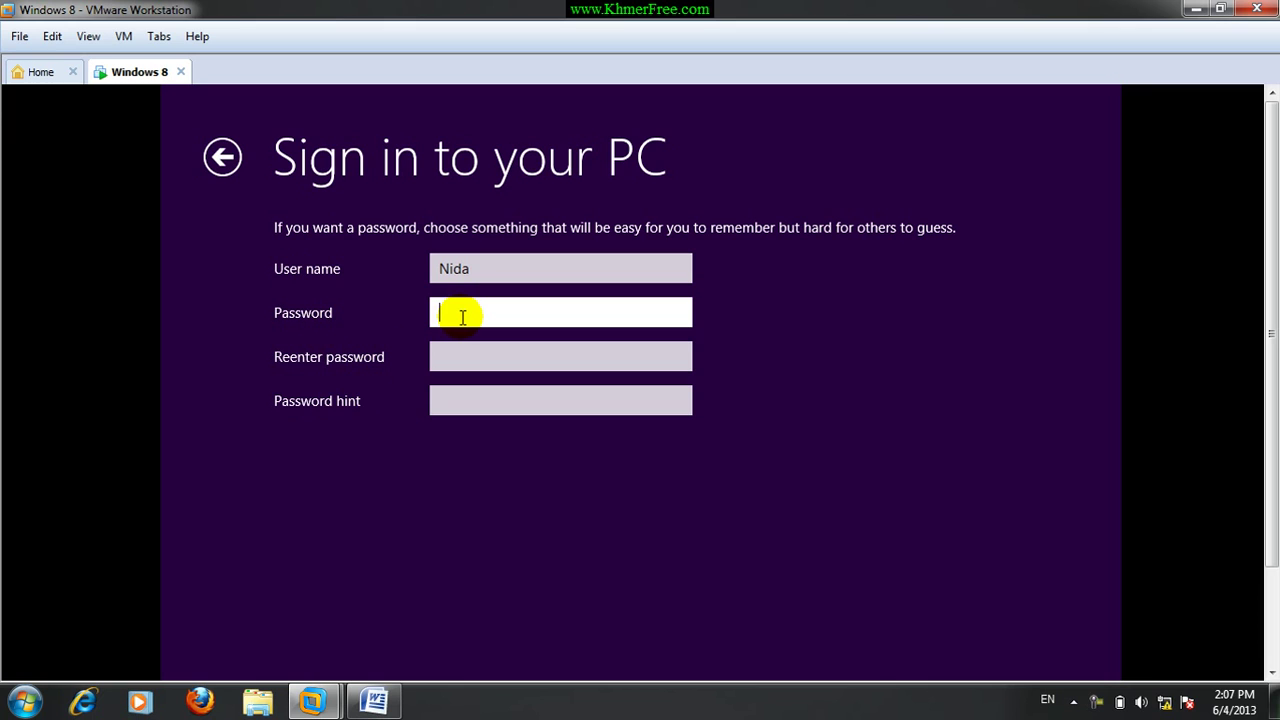
{"action": "type", "text": "••"}
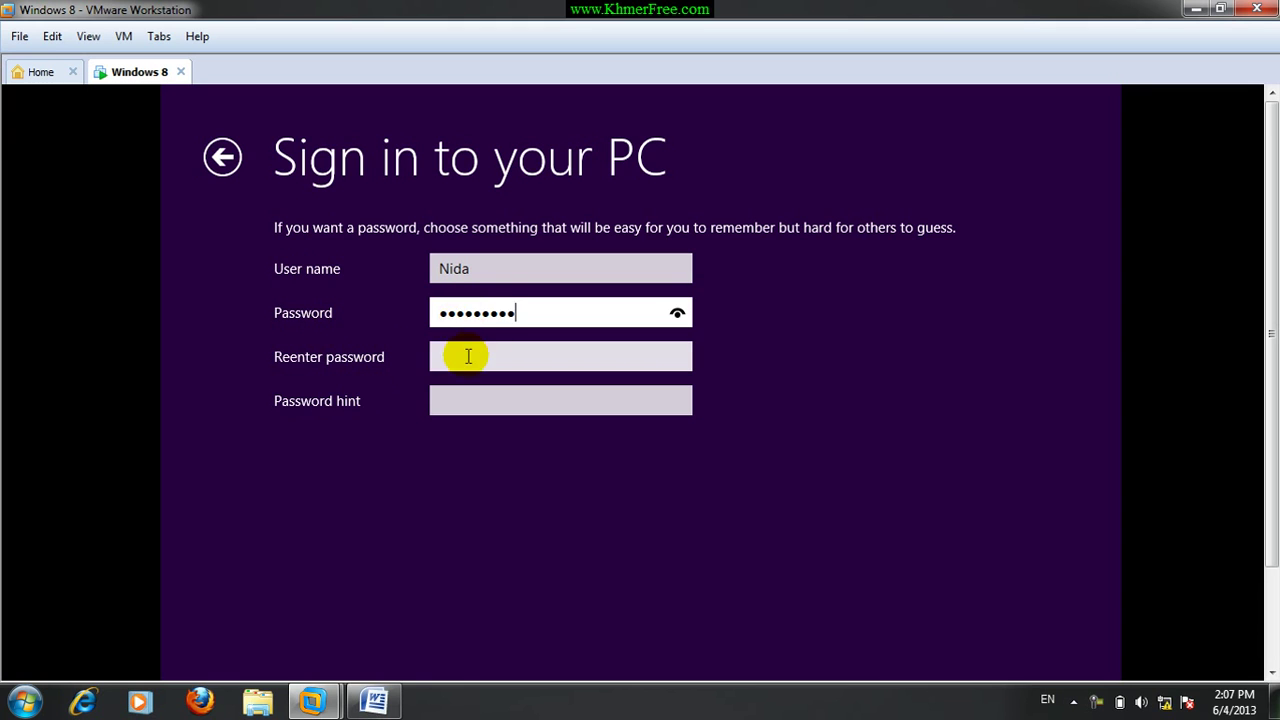
{"action": "left_click", "coordinate": [466, 356]}
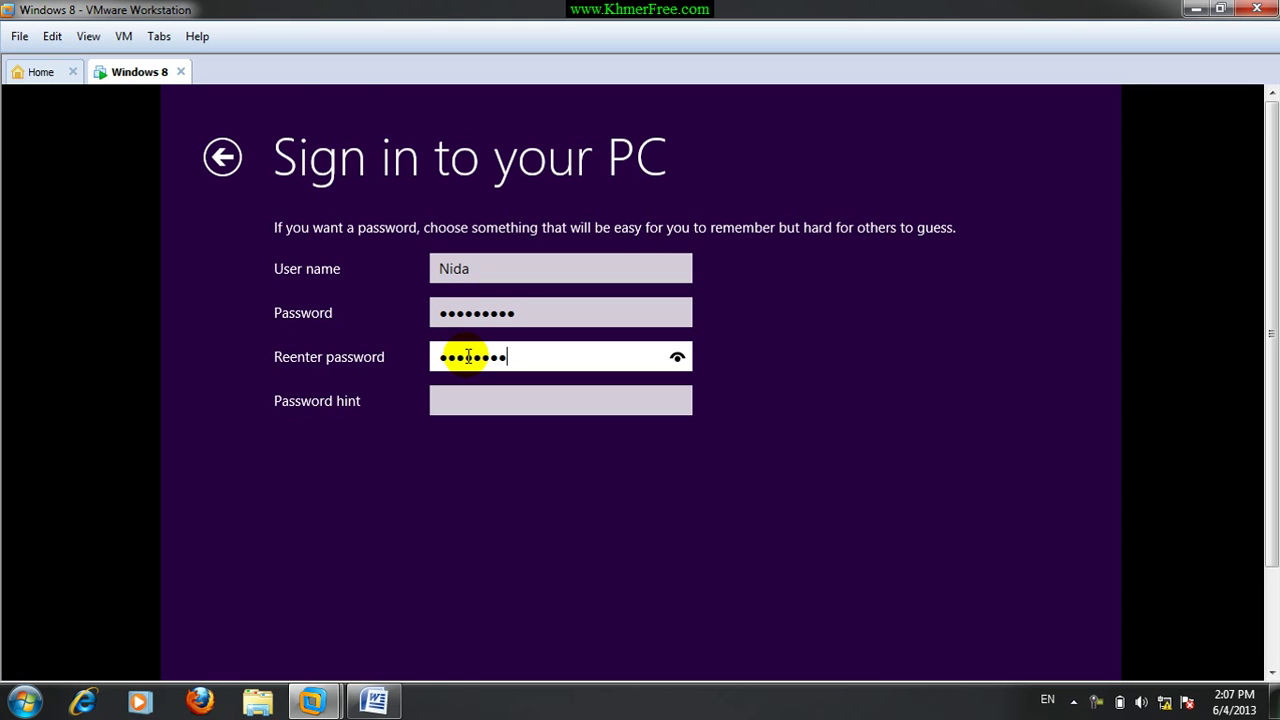
Add a password hint and finish creating the local account.
{"action": "left_click", "coordinate": [505, 398]}
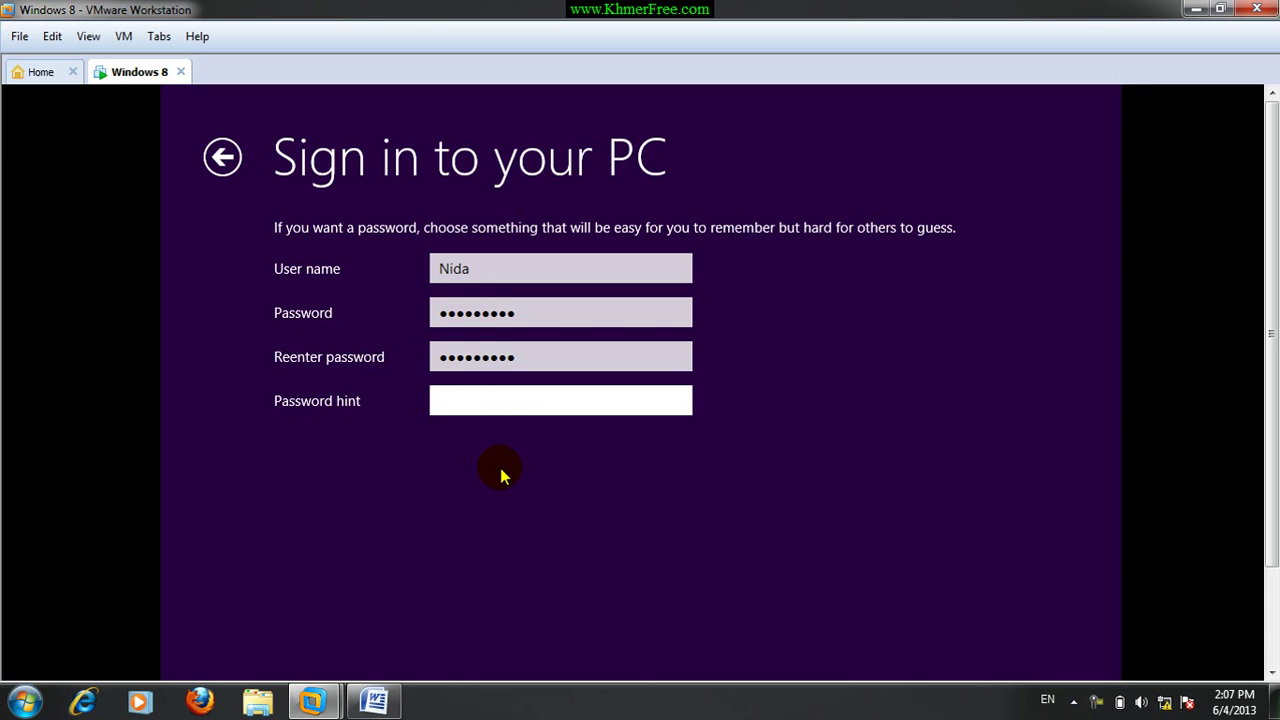
{"action": "type", "text": "Please contact Mr."}
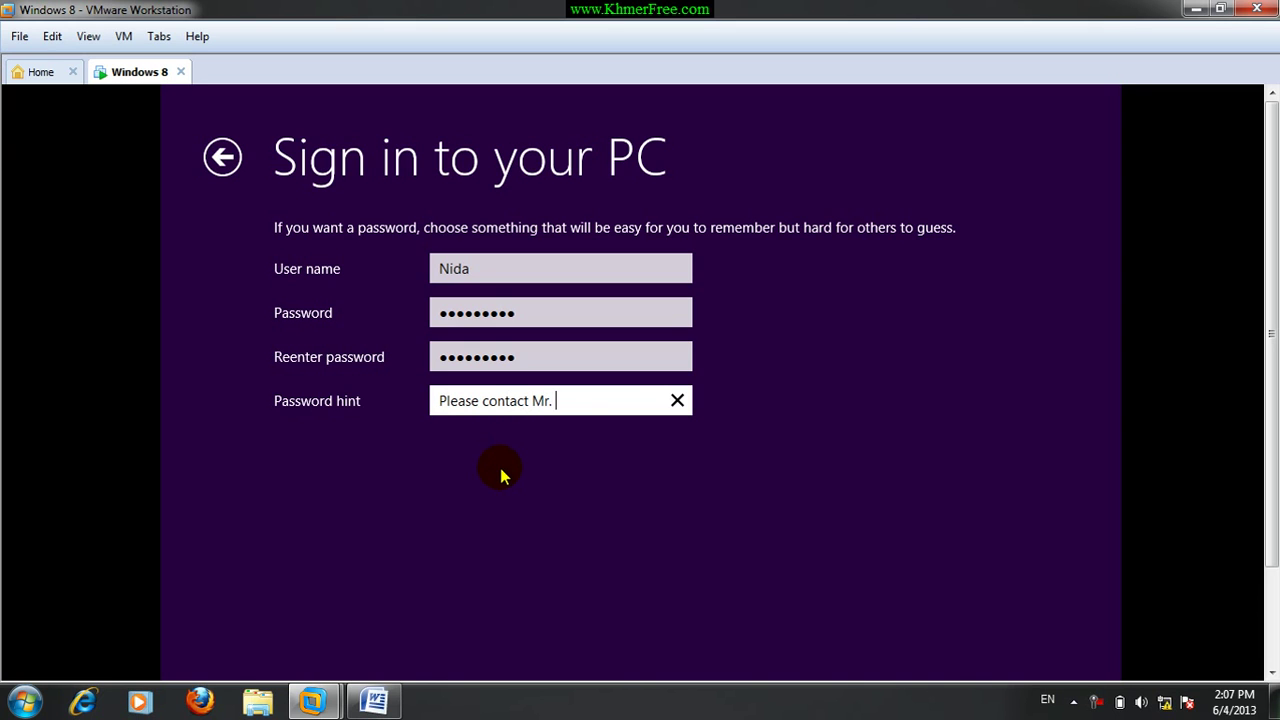
{"action": "key", "text": "BackSpace"}
{"action": "key", "text": "BackSpace"}
{"action": "key", "text": "BackSpace"}
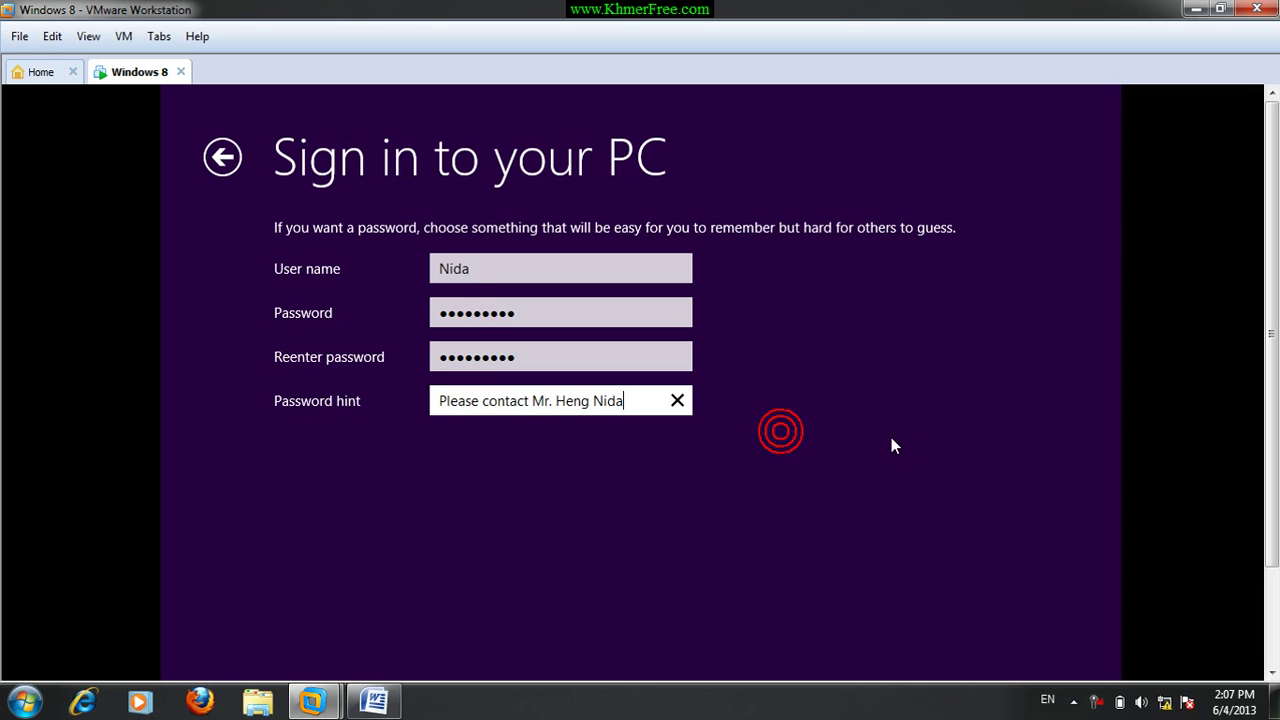
{"action": "left_click_drag", "start_coordinate": [1272, 397], "coordinate": [1200, 551]}
{"action": "left_click", "coordinate": [966, 614]}
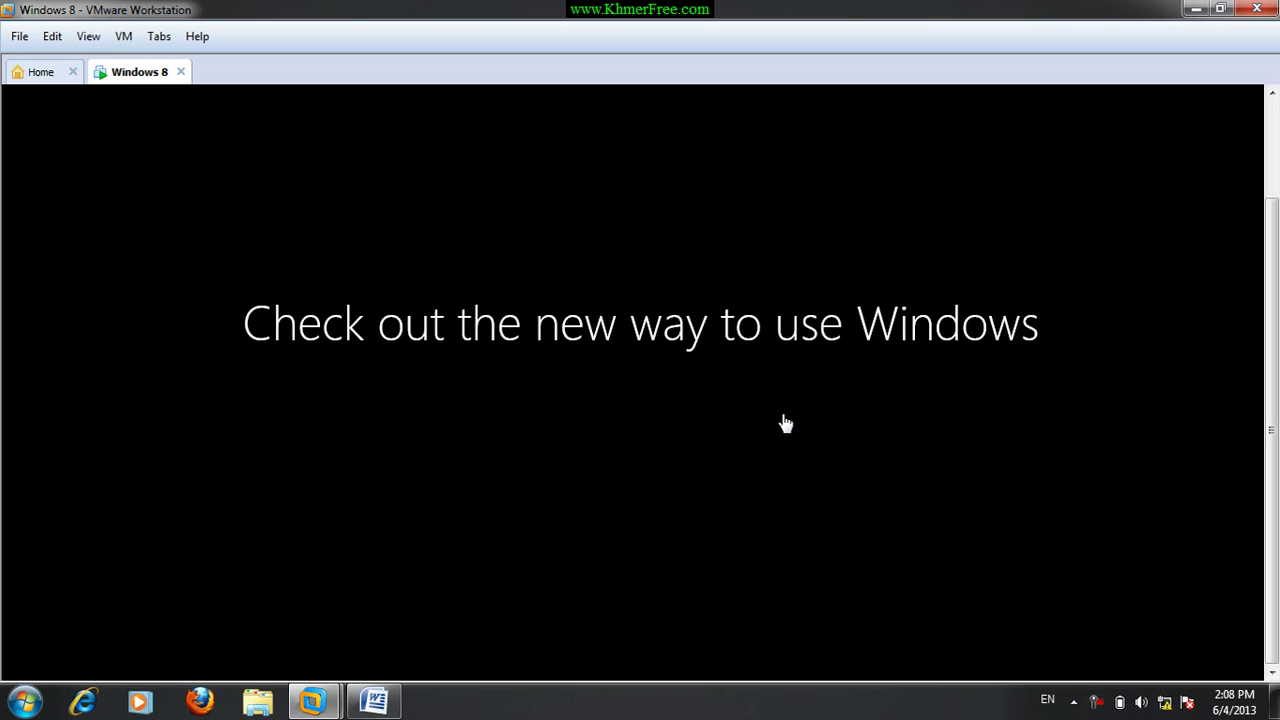
Wait through 'Finalizing your settings' and the intro animation until the Start screen tiles load.
{"action": "left_click", "coordinate": [785, 423]}
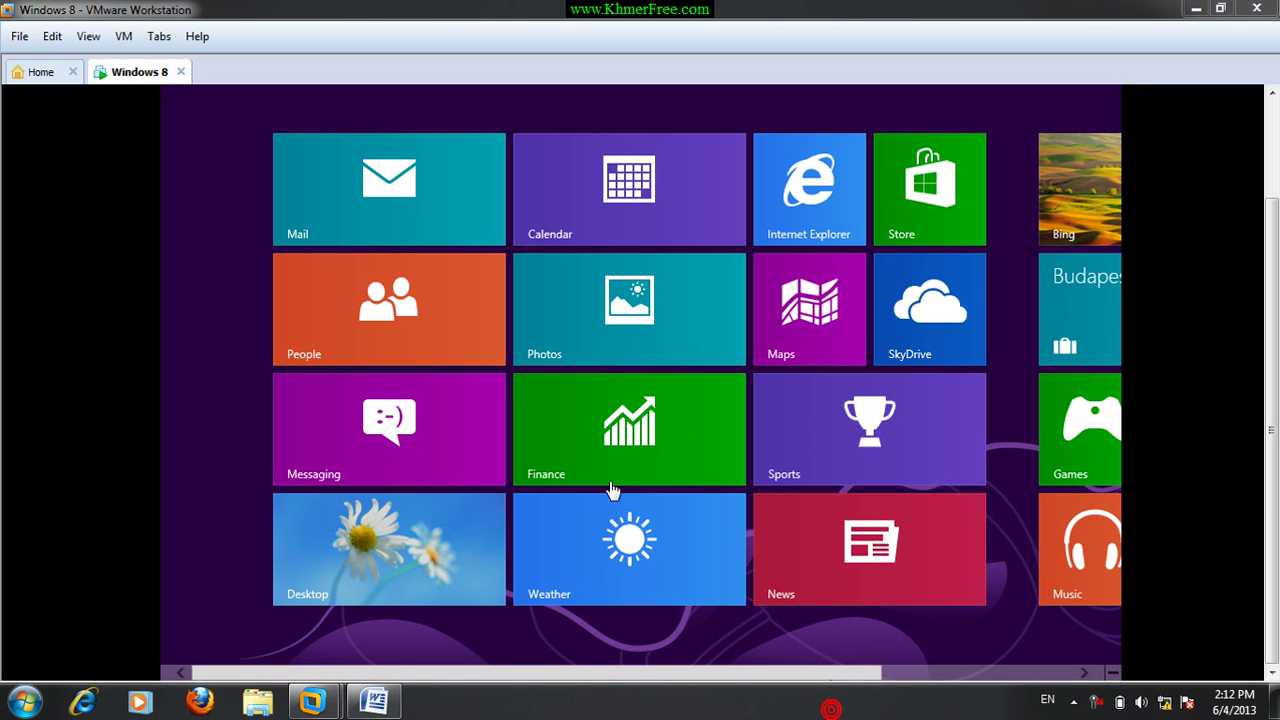
Choose the Desktop tile on the Start screen to reach the Windows 8 Pro desktop.
{"action": "left_click", "coordinate": [322, 208]}
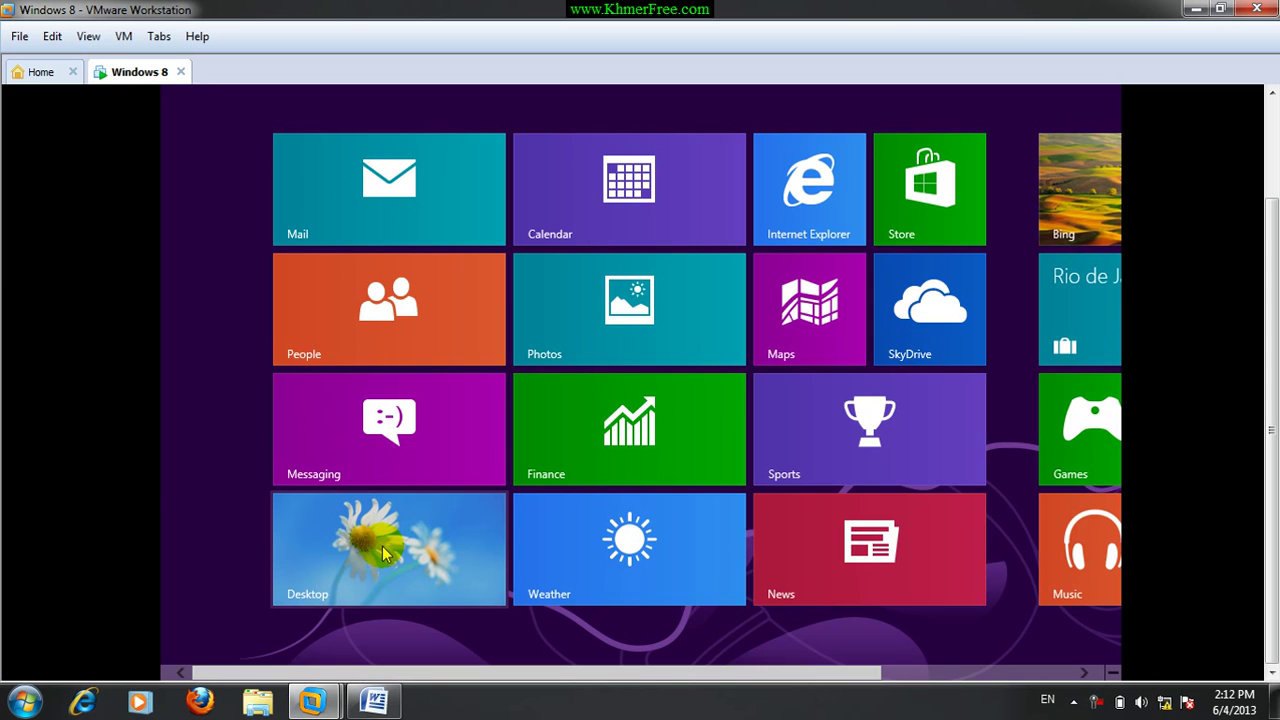
{"action": "left_click", "coordinate": [383, 548]}
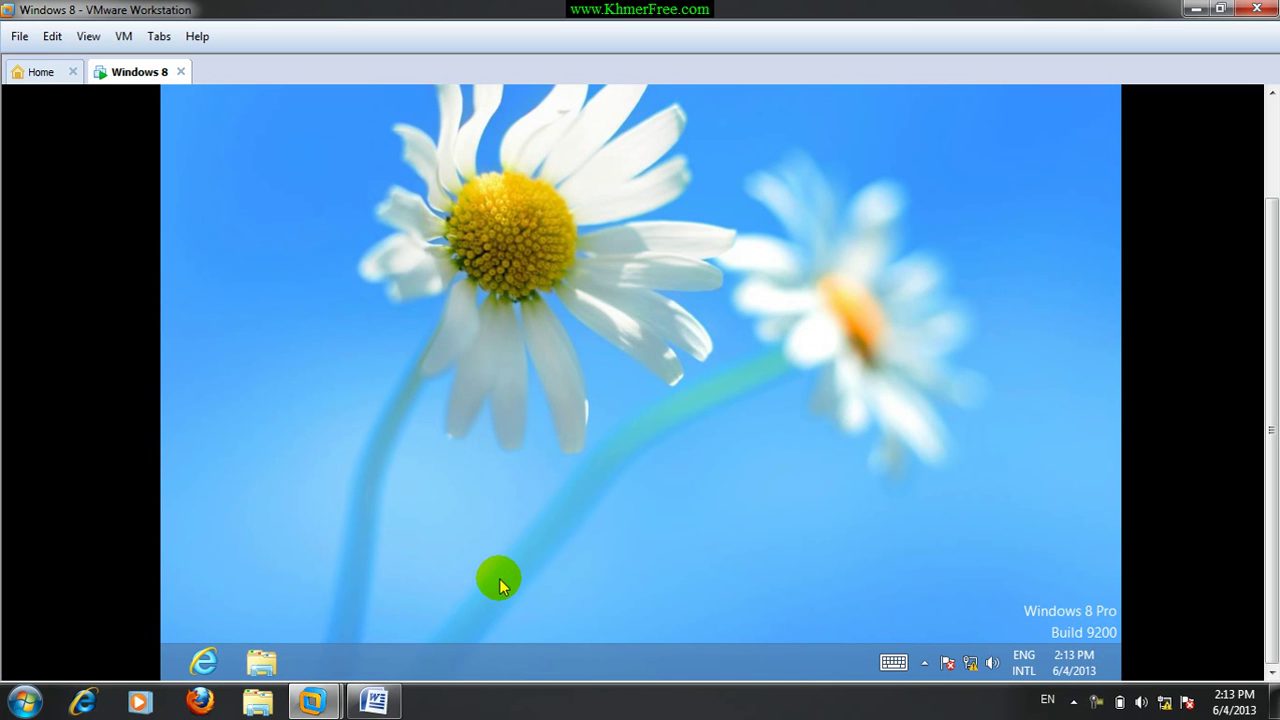
Bring up the Start screen and move the Weather tile up beside Finance.
{"action": "key", "text": "super"}
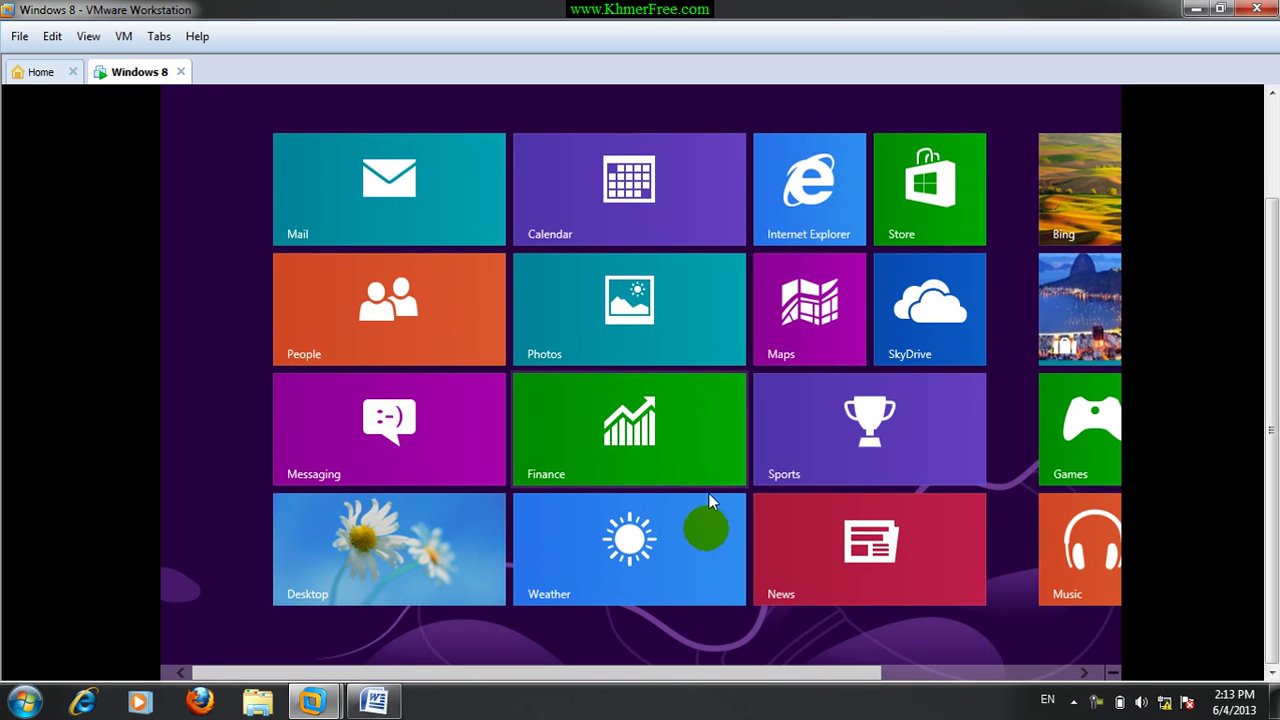
{"action": "left_click_drag", "start_coordinate": [603, 557], "coordinate": [903, 434]}
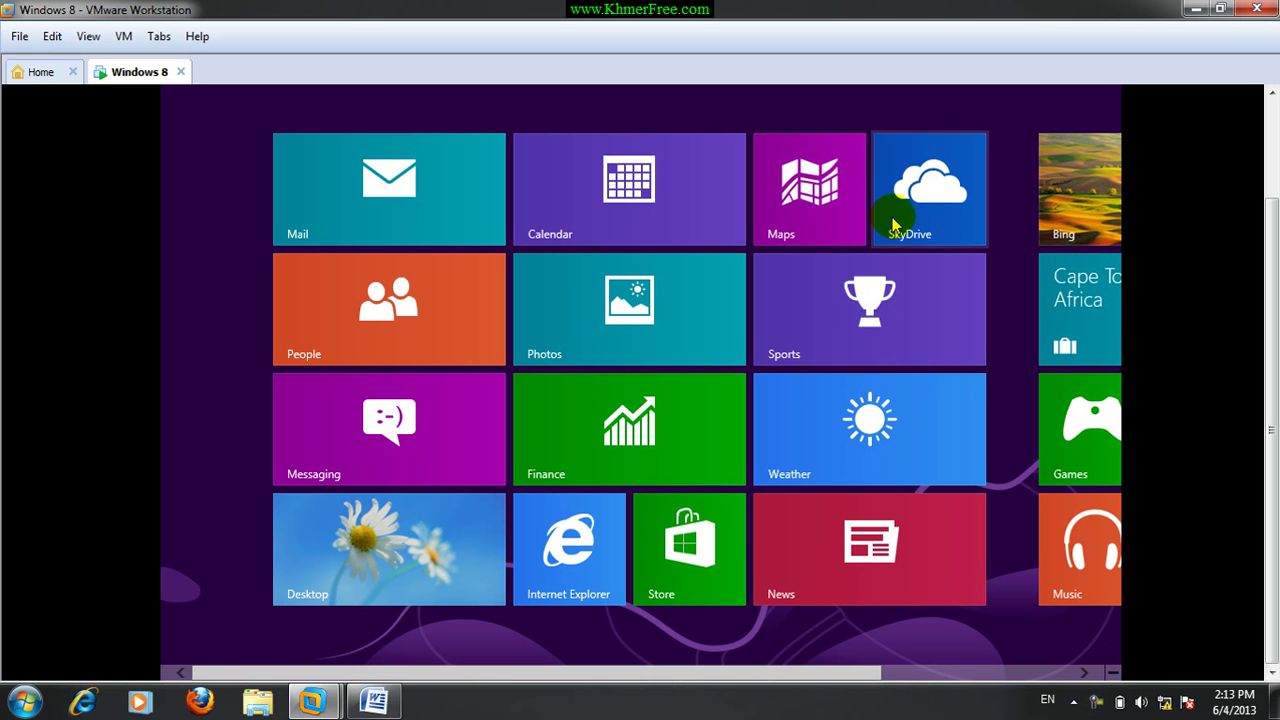
{"action": "left_click_drag", "start_coordinate": [808, 677], "coordinate": [1012, 672]}
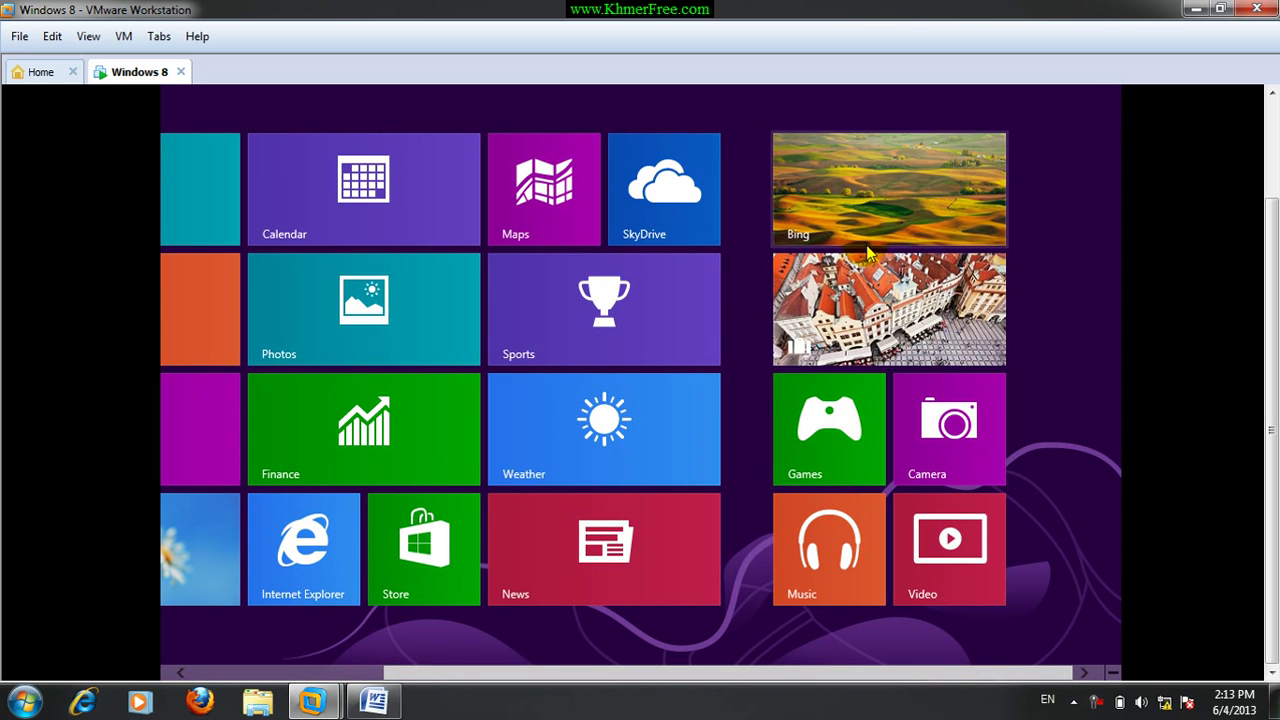
Open the Bing app, return to Start, and go to the desktop.
{"action": "left_click", "coordinate": [844, 179]}
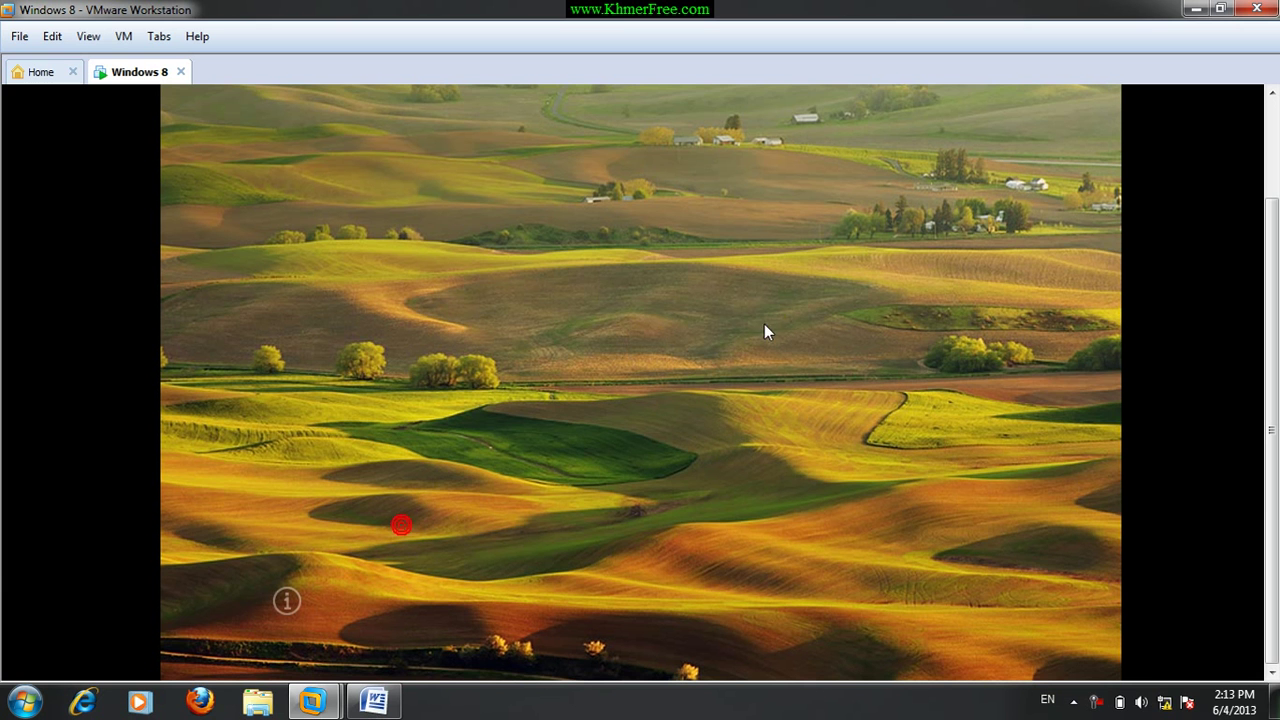
{"action": "key", "text": "super"}
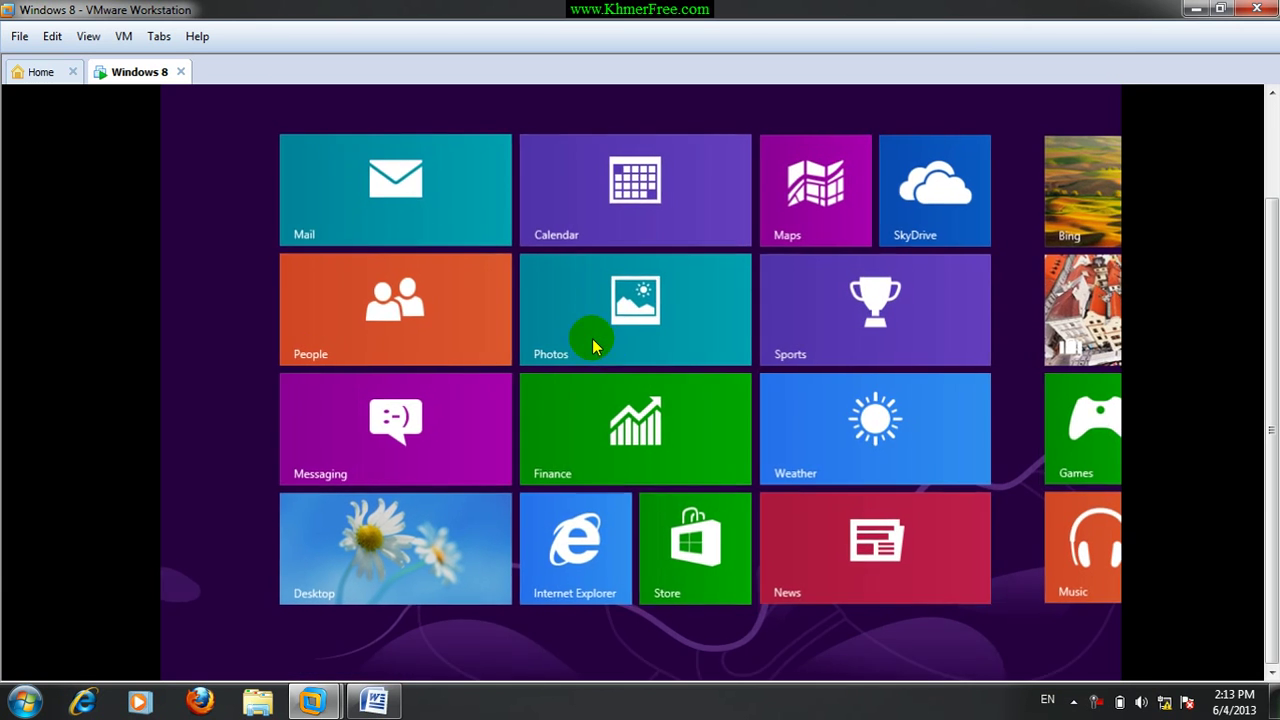
{"action": "left_click_drag", "start_coordinate": [790, 675], "coordinate": [757, 672]}
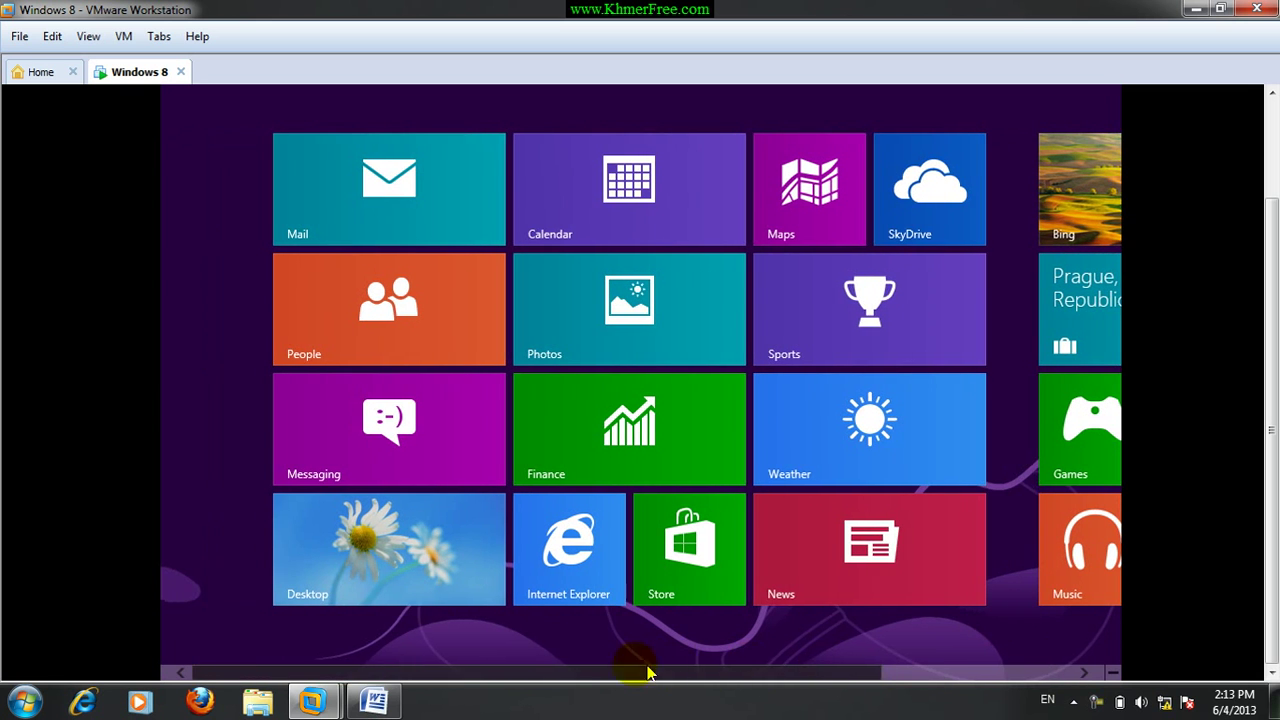
{"action": "left_click", "coordinate": [390, 562]}
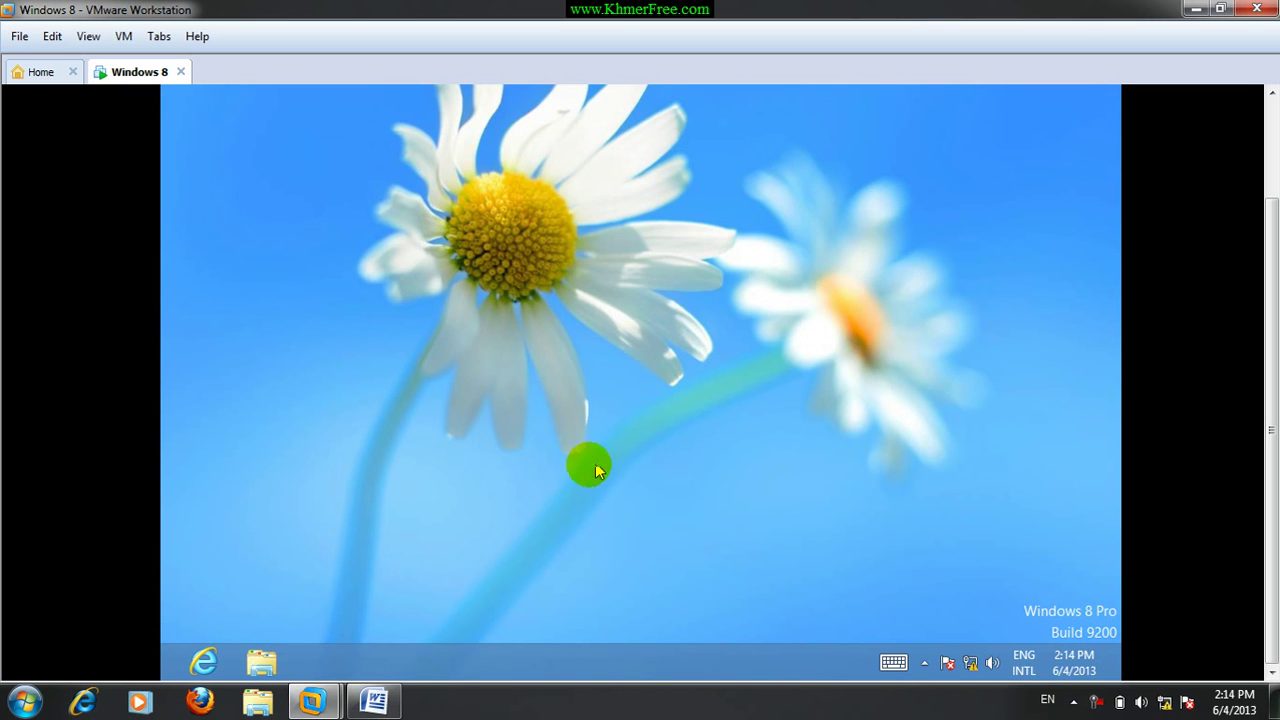
{"action": "left_click", "coordinate": [262, 663]}
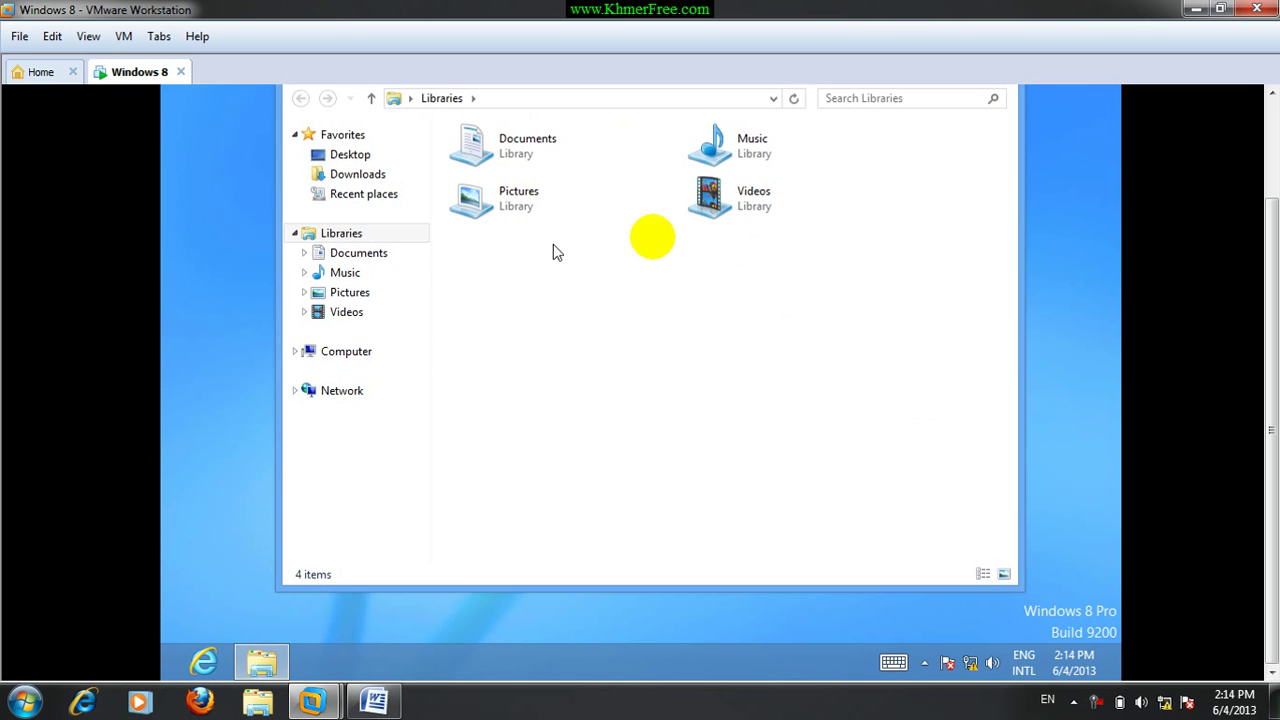
{"action": "left_click", "coordinate": [799, 395]}
{"action": "key", "text": "alt+F4"}
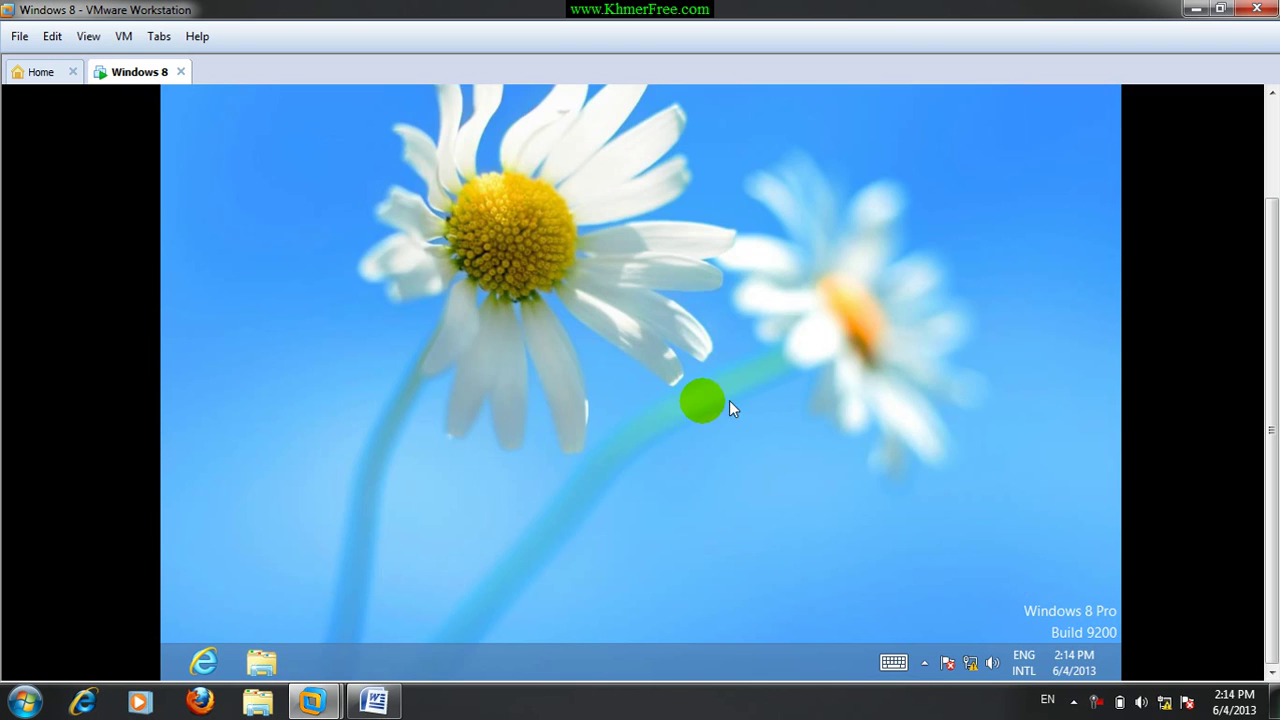
{"action": "key", "text": "super"}
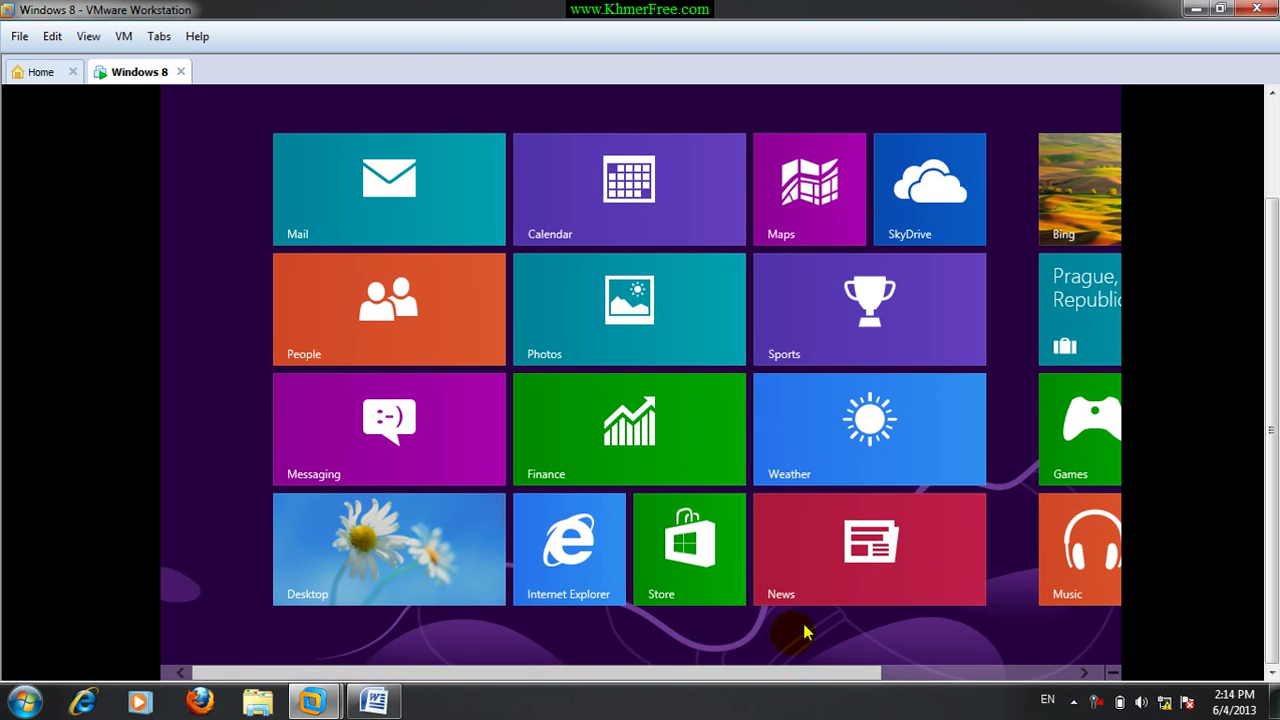
{"action": "left_click_drag", "start_coordinate": [800, 673], "coordinate": [1090, 674]}
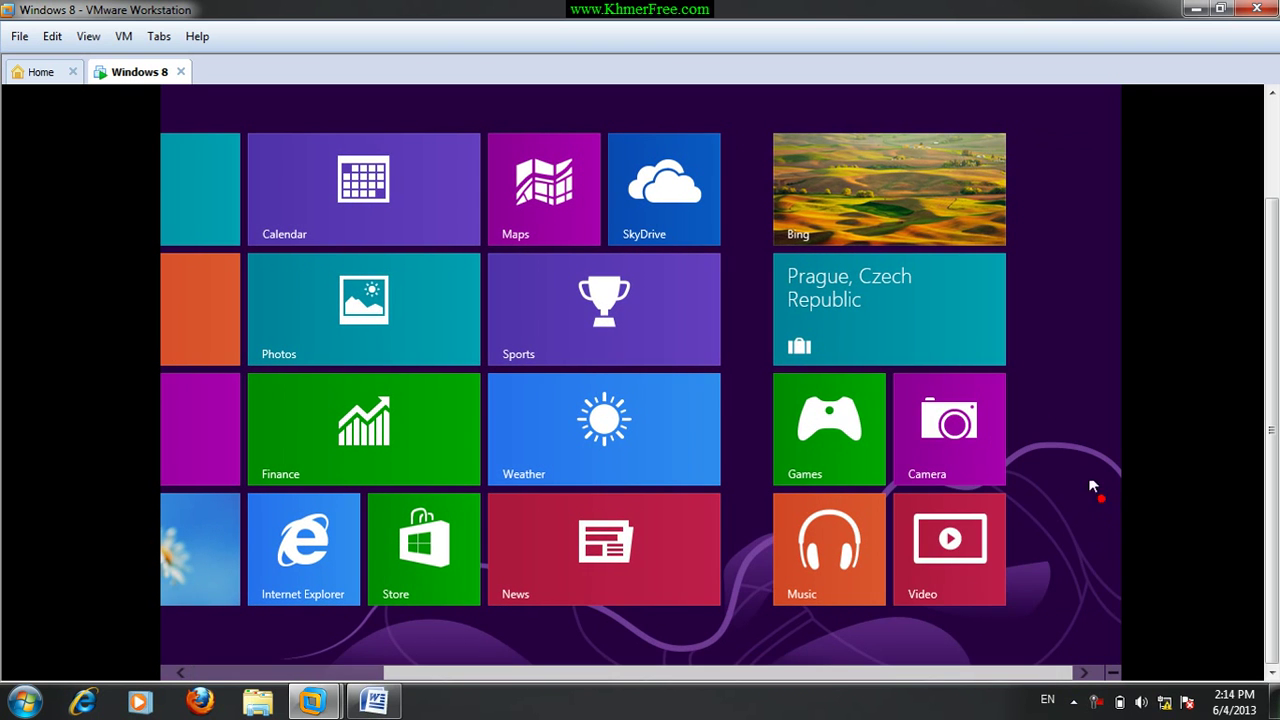
{"action": "scroll", "coordinate": [1054, 191], "scroll_direction": "up", "scroll_amount": 3}
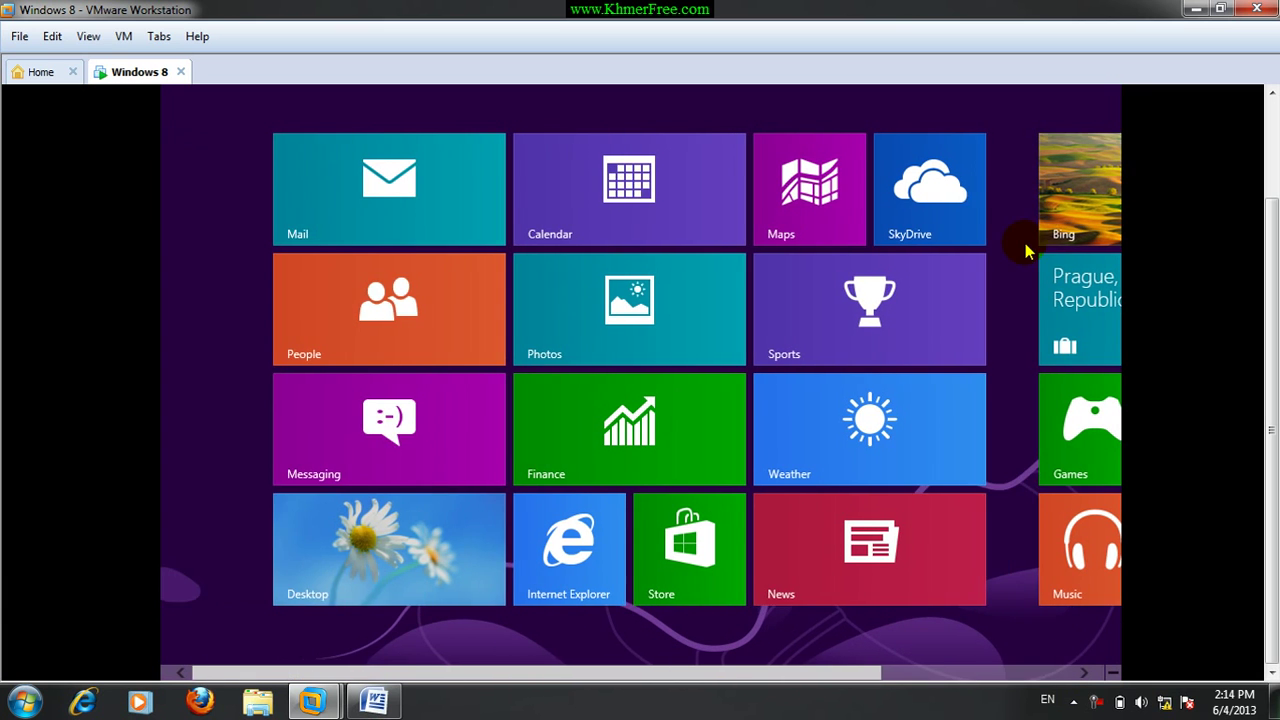
{"action": "scroll", "coordinate": [1023, 249], "scroll_direction": "down", "scroll_amount": 3}
{"action": "left_click", "coordinate": [995, 311]}
{"action": "scroll", "coordinate": [950, 400], "scroll_direction": "up", "scroll_amount": 1}
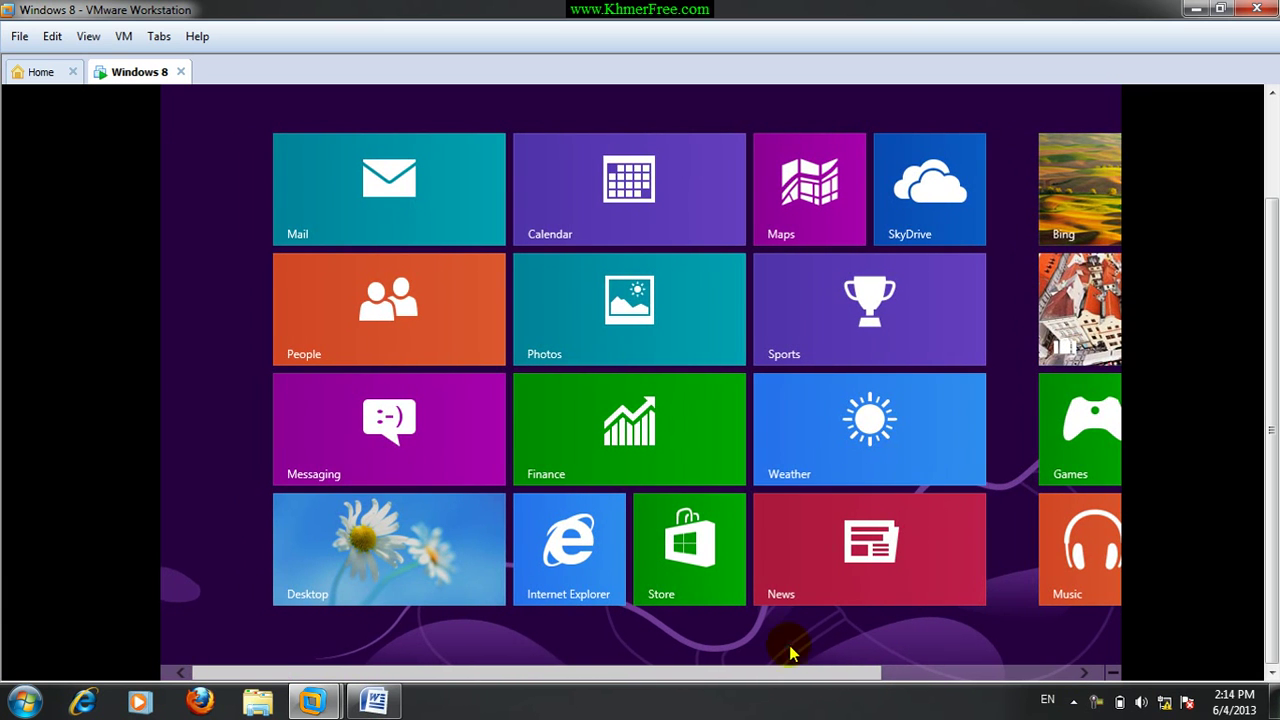
{"action": "left_click_drag", "start_coordinate": [1272, 562], "coordinate": [1273, 455]}
{"action": "left_click", "coordinate": [677, 189]}
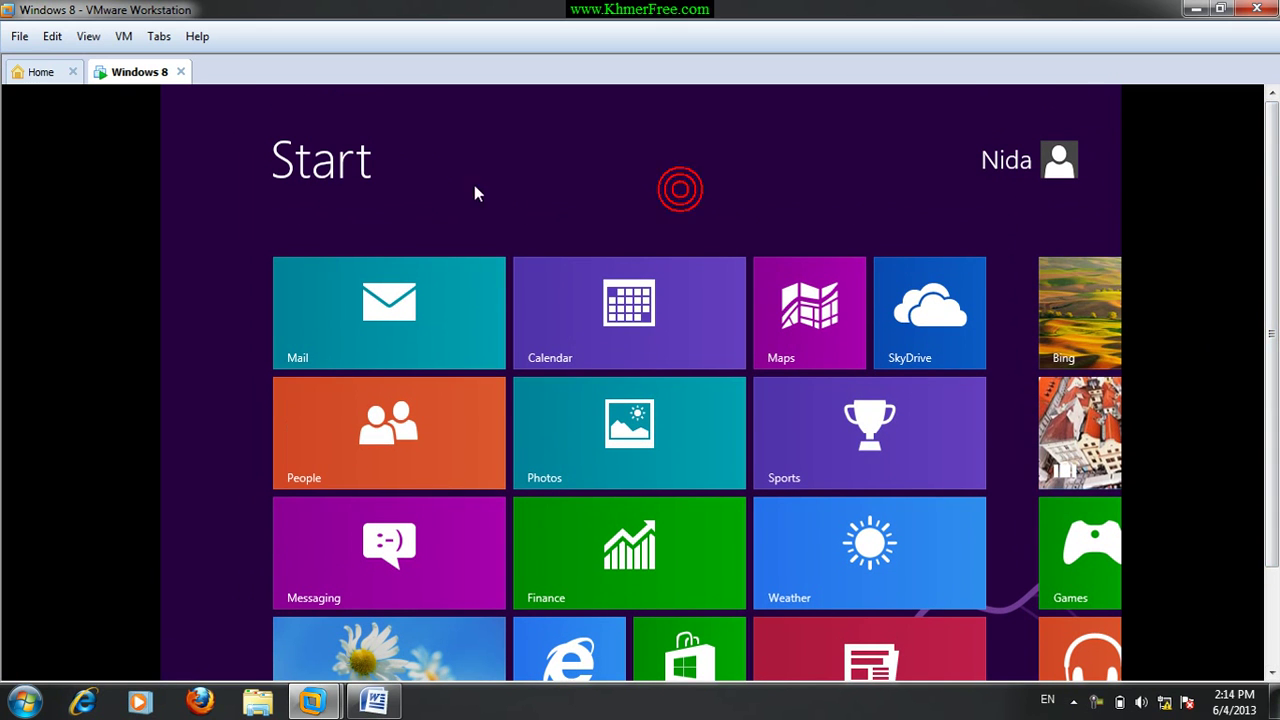
Sign out of the Windows 8 account and dismiss the lock screen to reach sign-in.
{"action": "left_click", "coordinate": [1008, 161]}
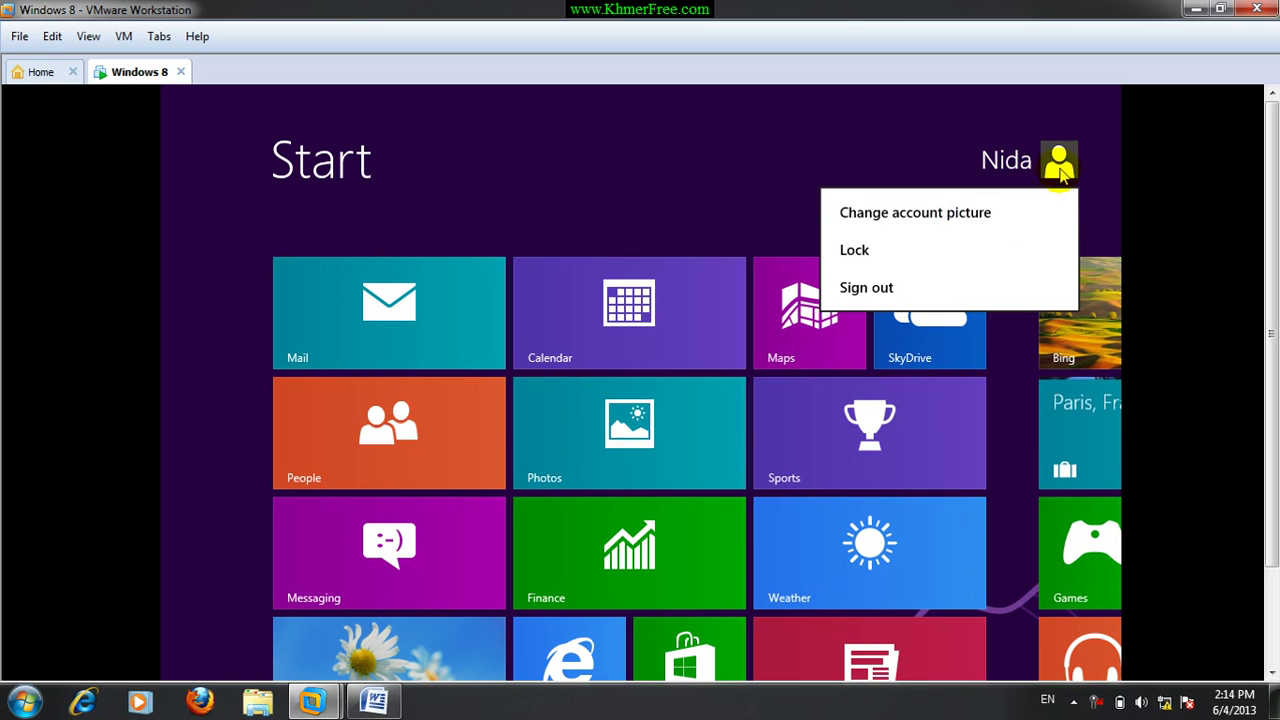
{"action": "left_click", "coordinate": [895, 289]}
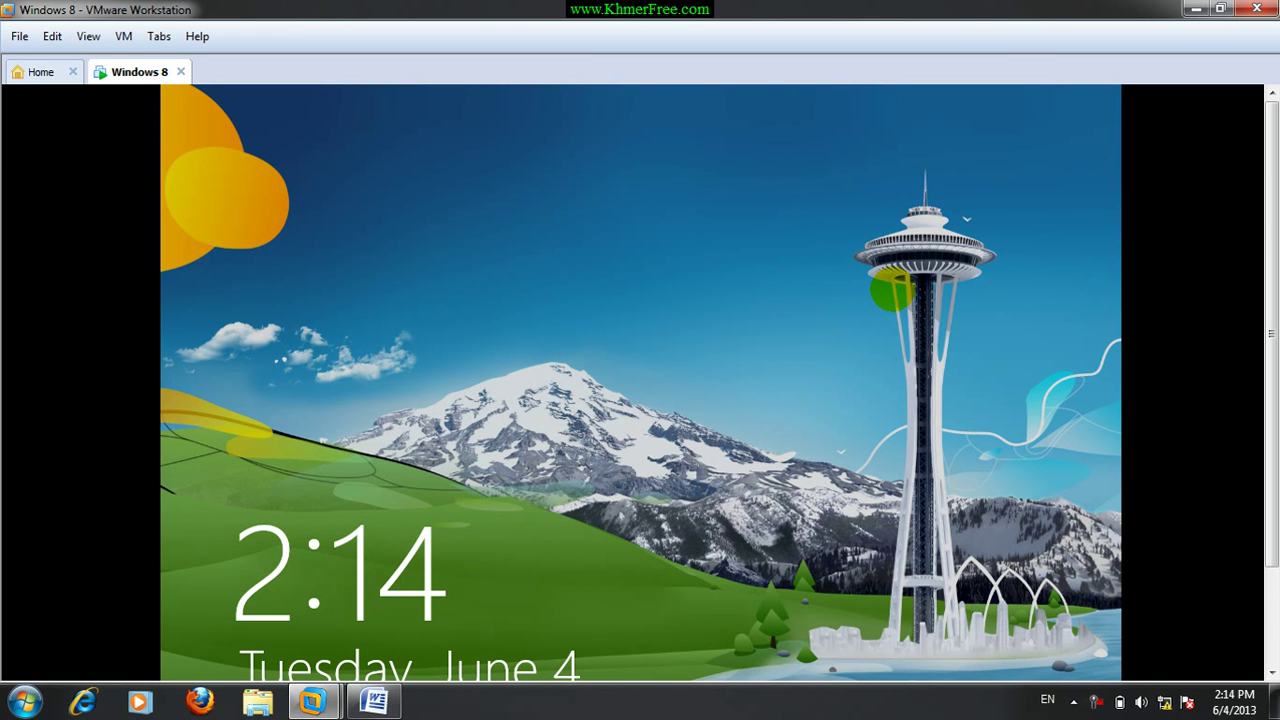
{"action": "left_click_drag", "start_coordinate": [1272, 190], "coordinate": [1272, 290]}
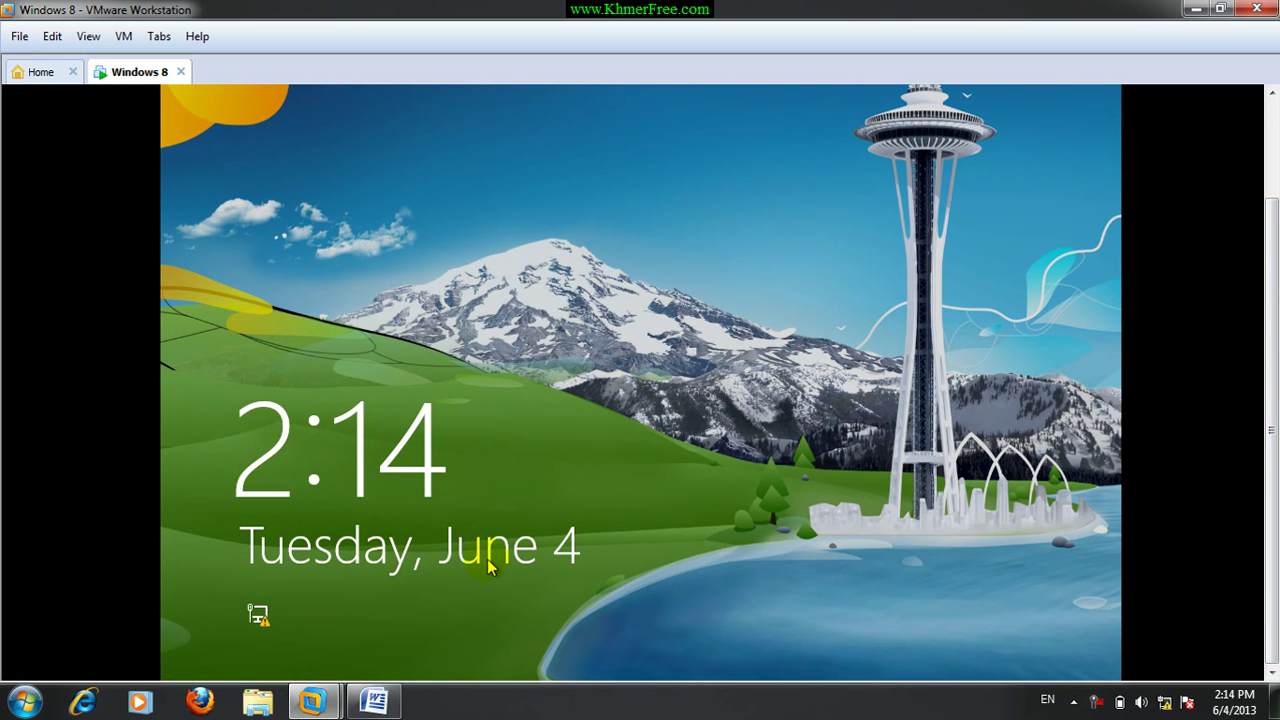
{"action": "left_click_drag", "start_coordinate": [650, 638], "coordinate": [704, 645]}
{"action": "left_click", "coordinate": [623, 600]}
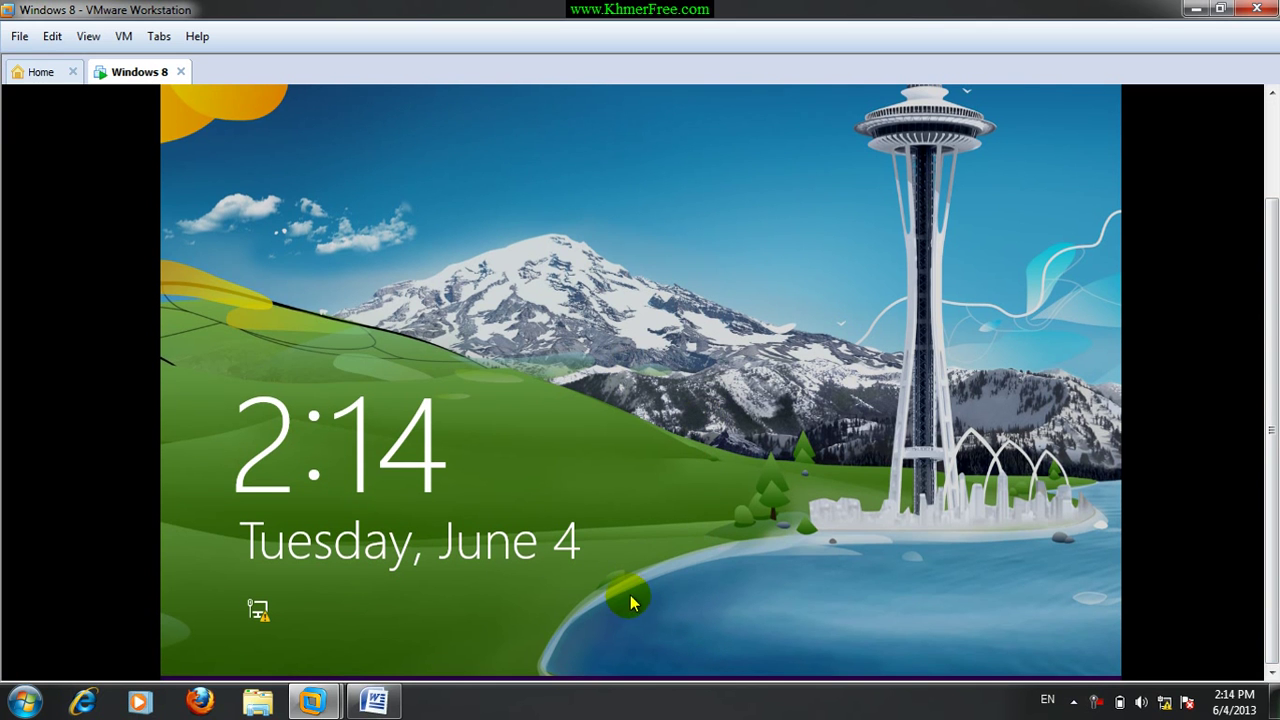
{"action": "left_click", "coordinate": [921, 443]}
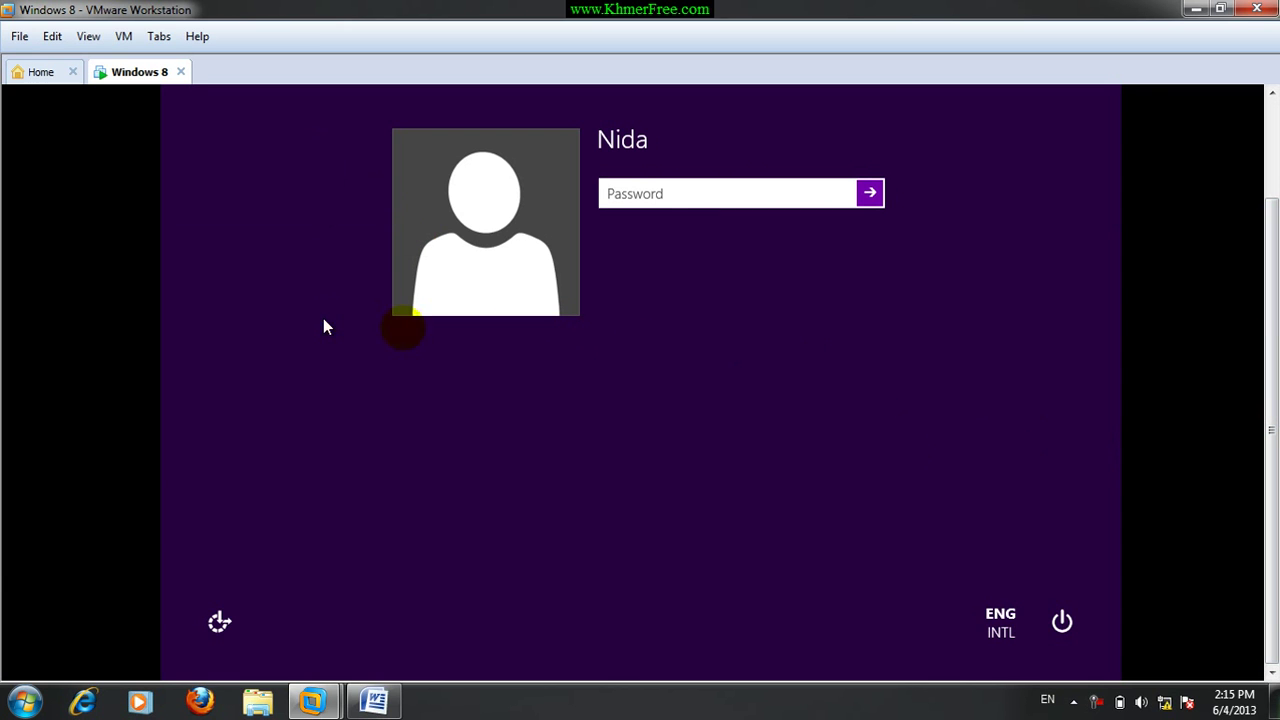
Choose Shut down from the sign-in screen's power options.
{"action": "left_click", "coordinate": [1062, 622]}
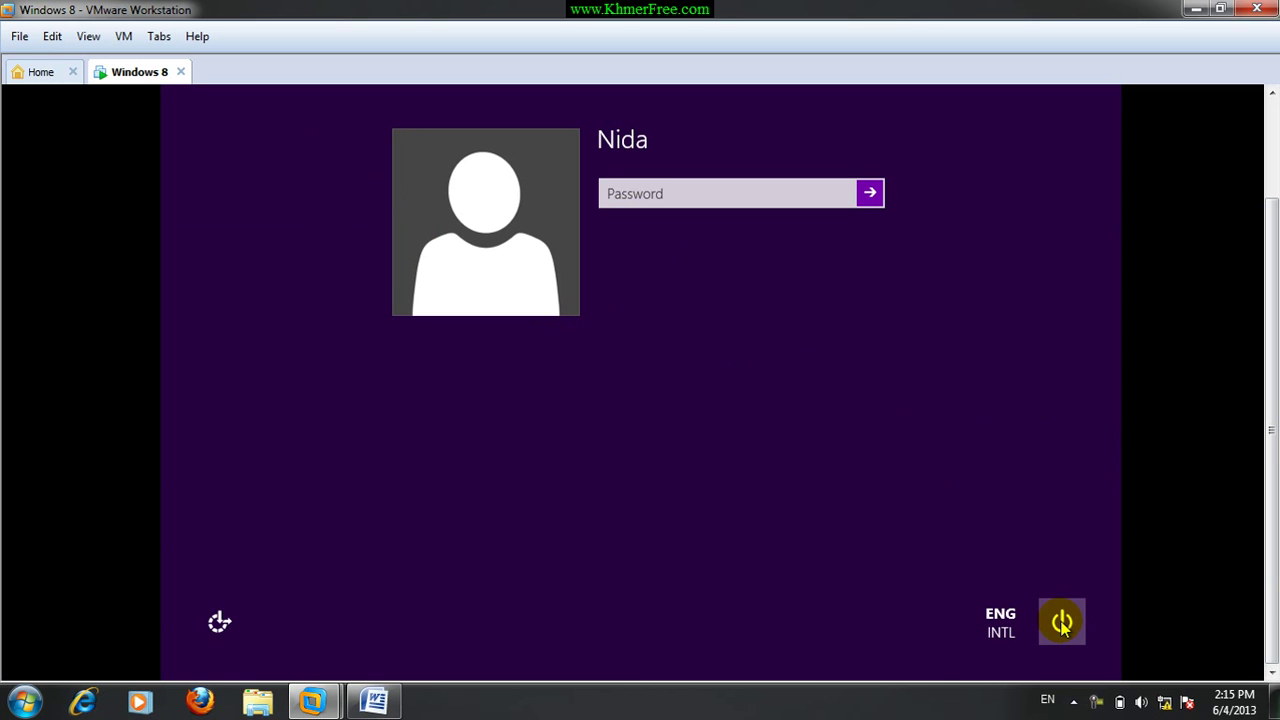
{"action": "left_click", "coordinate": [1062, 622]}
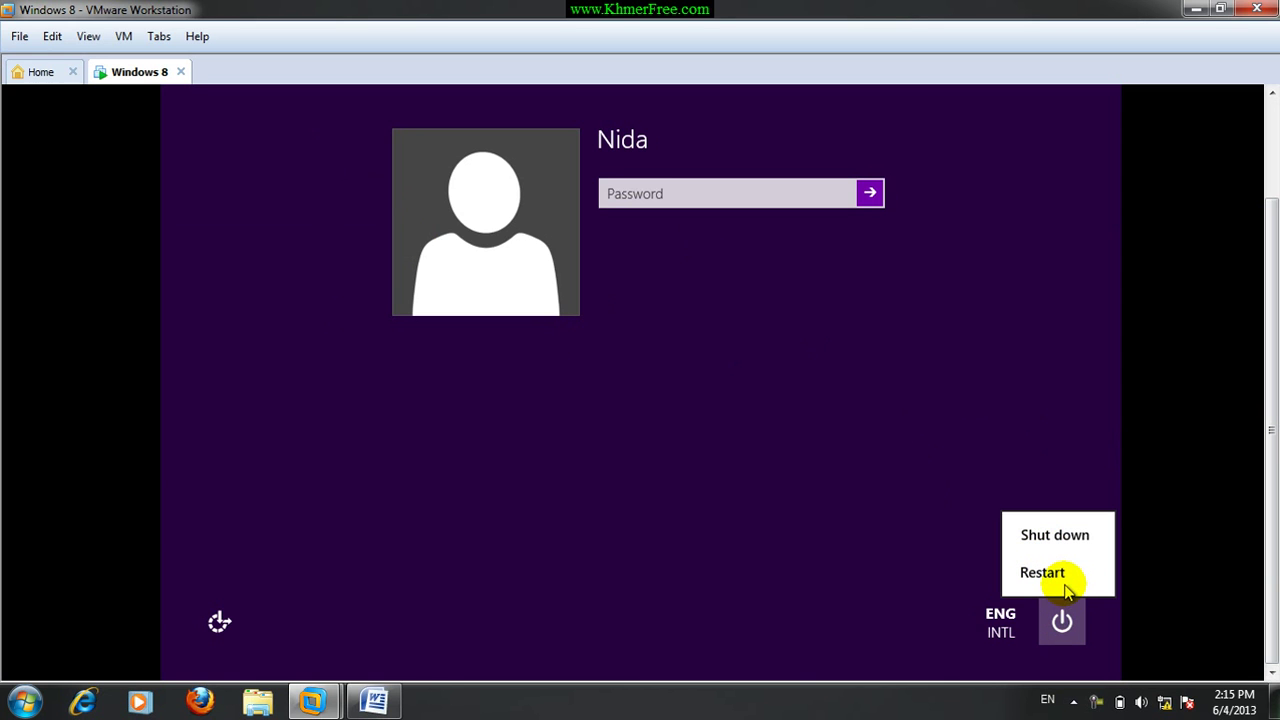
{"action": "left_click", "coordinate": [1060, 570]}
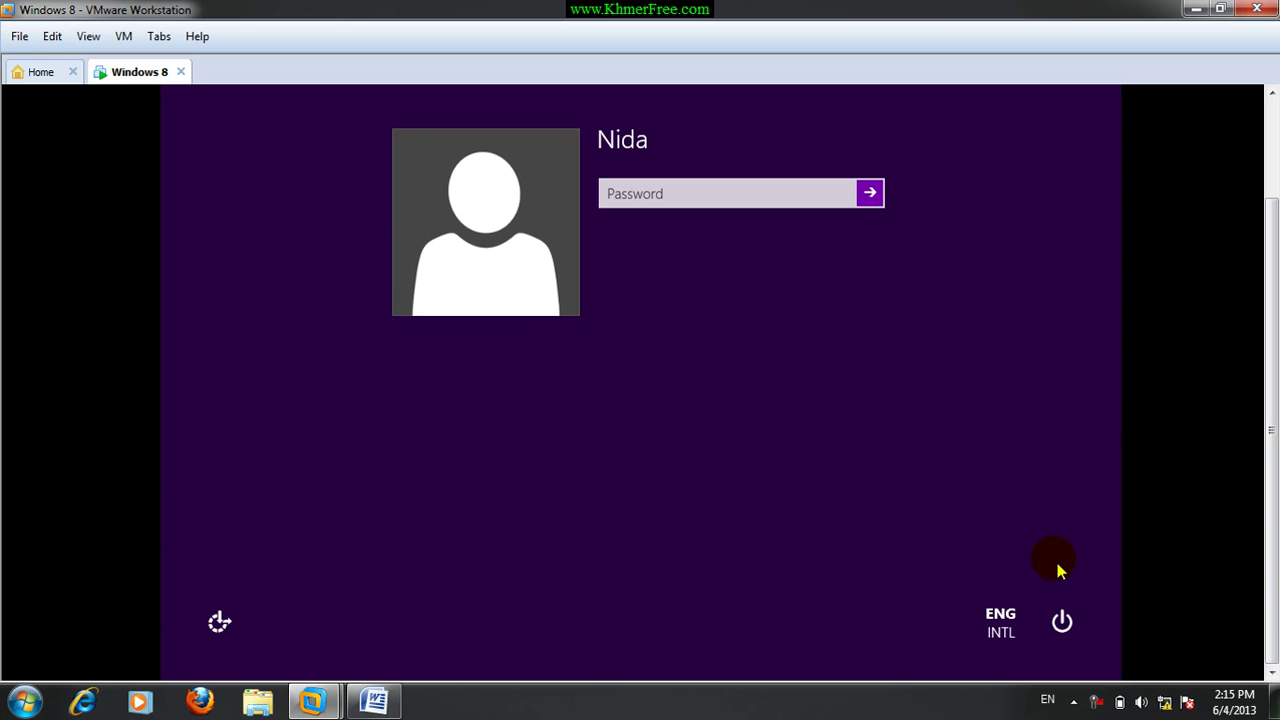
{"action": "left_click", "coordinate": [698, 200]}
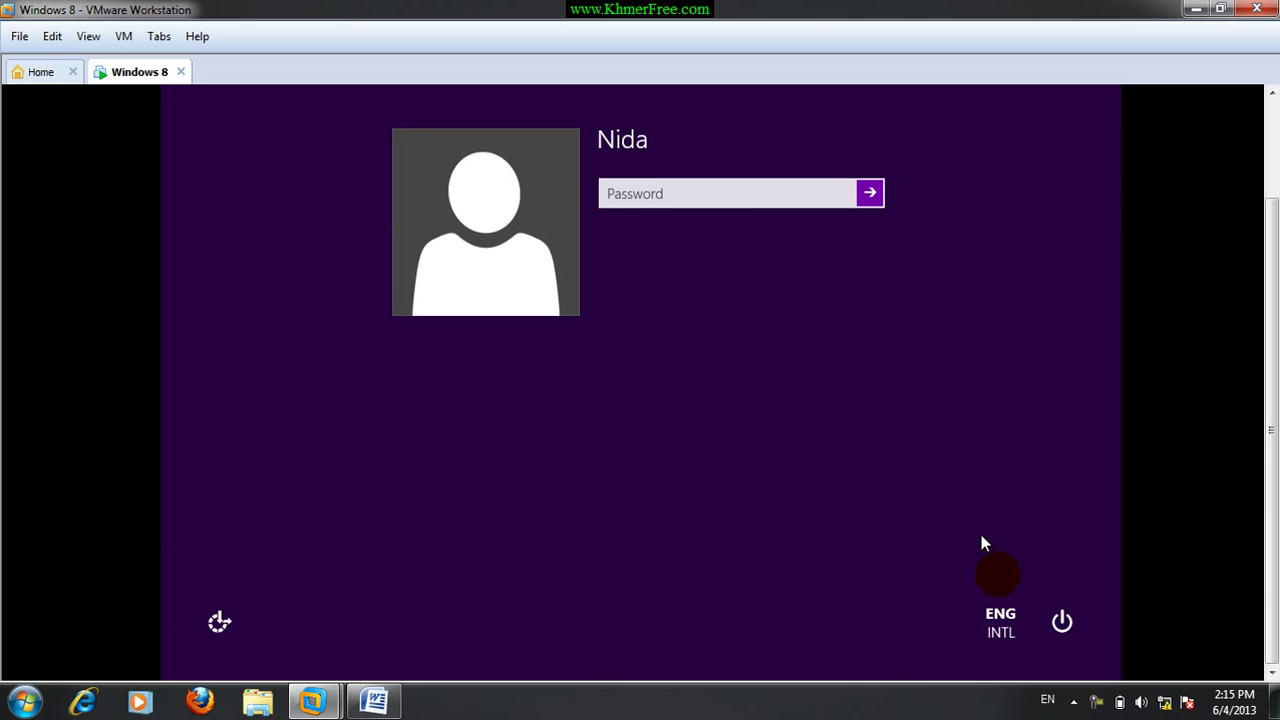
{"action": "left_click", "coordinate": [1064, 622]}
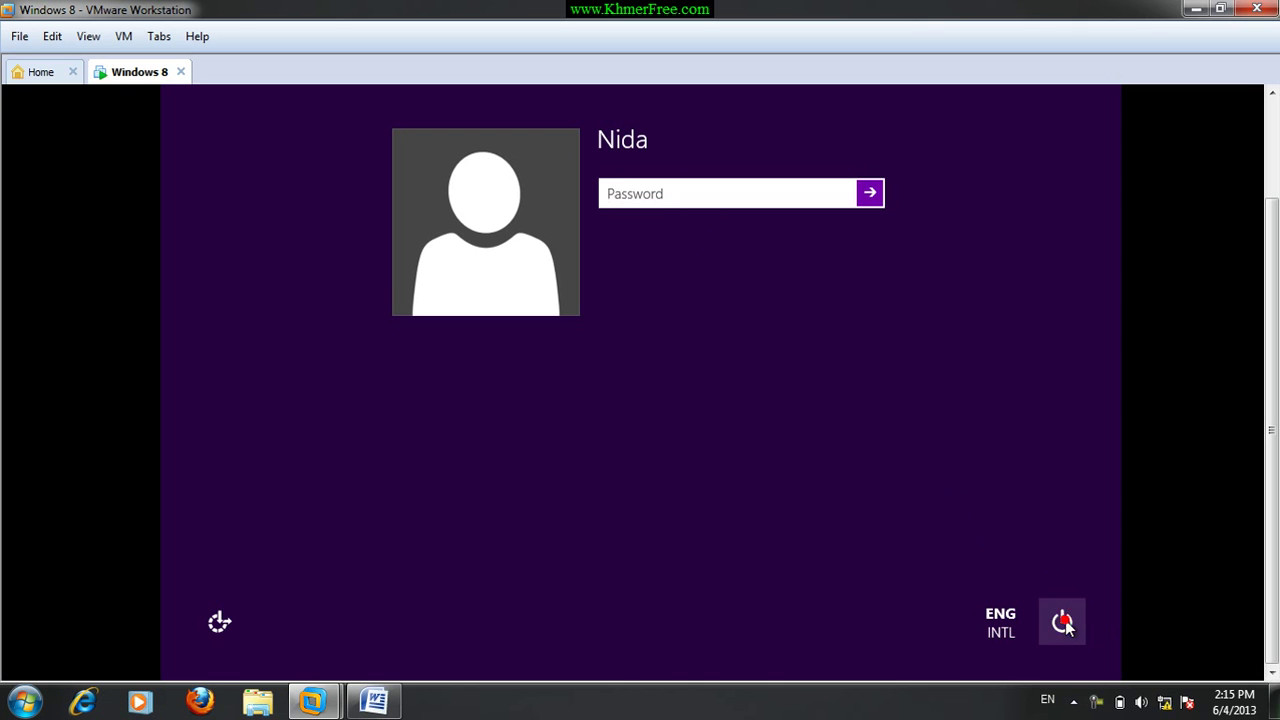
{"action": "left_click", "coordinate": [1064, 622]}
{"action": "left_click", "coordinate": [1055, 538]}
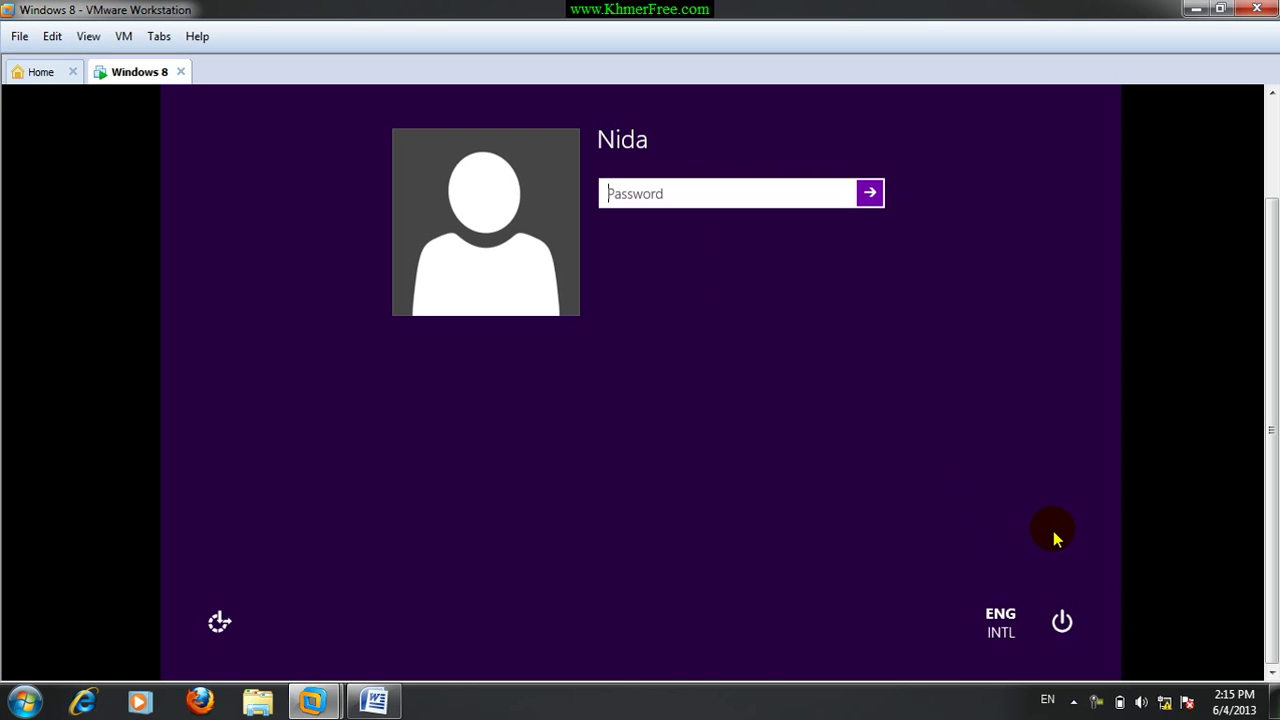
{"action": "left_click", "coordinate": [1062, 620]}
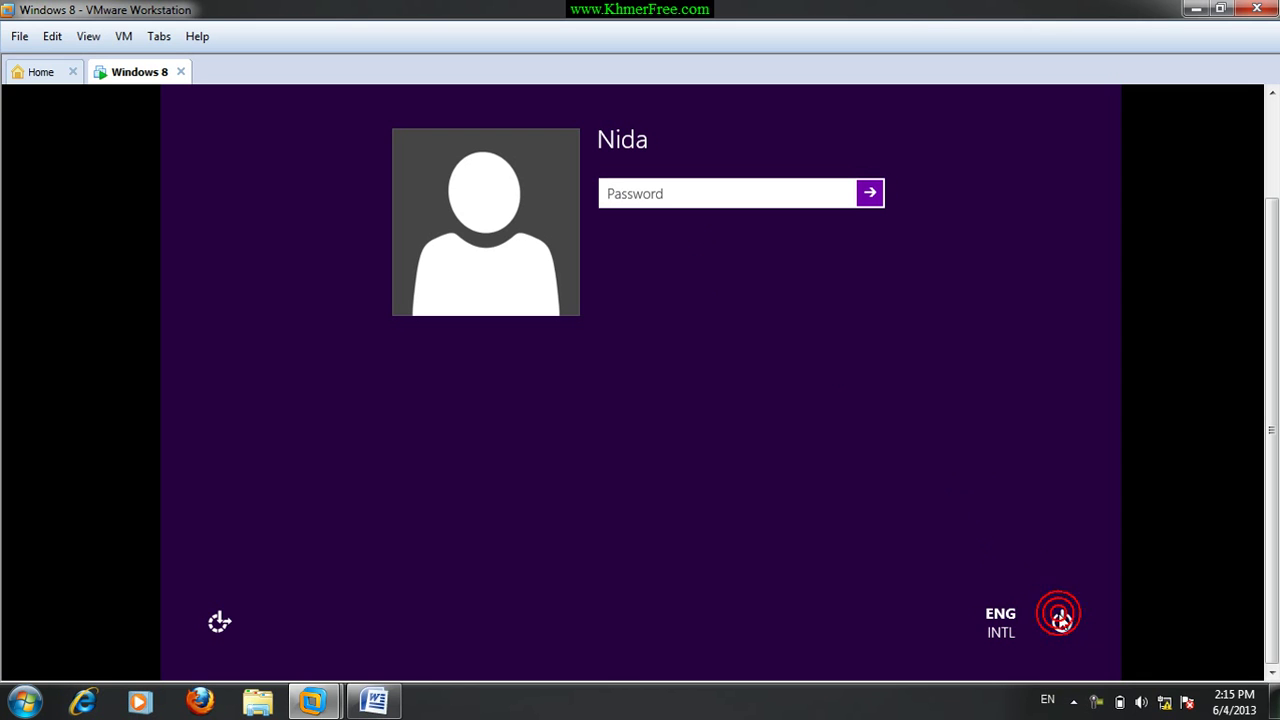
{"action": "left_click", "coordinate": [1062, 622]}
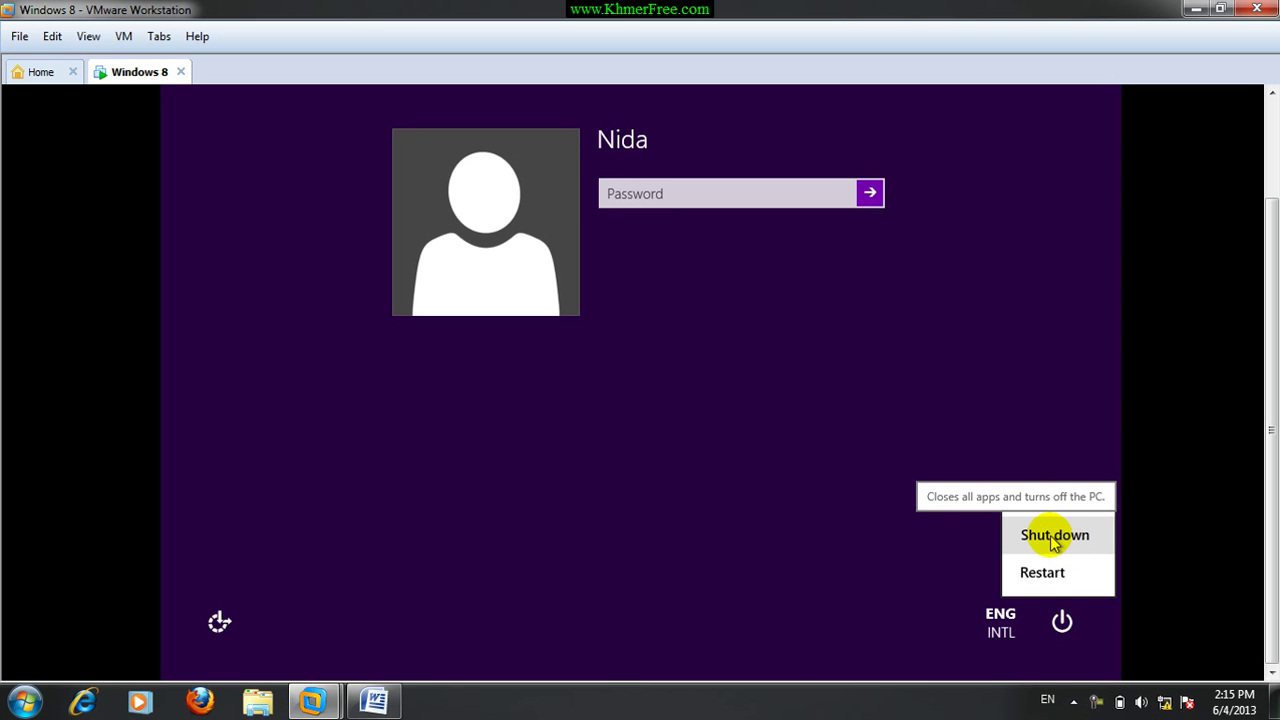
{"action": "left_click", "coordinate": [1052, 538]}
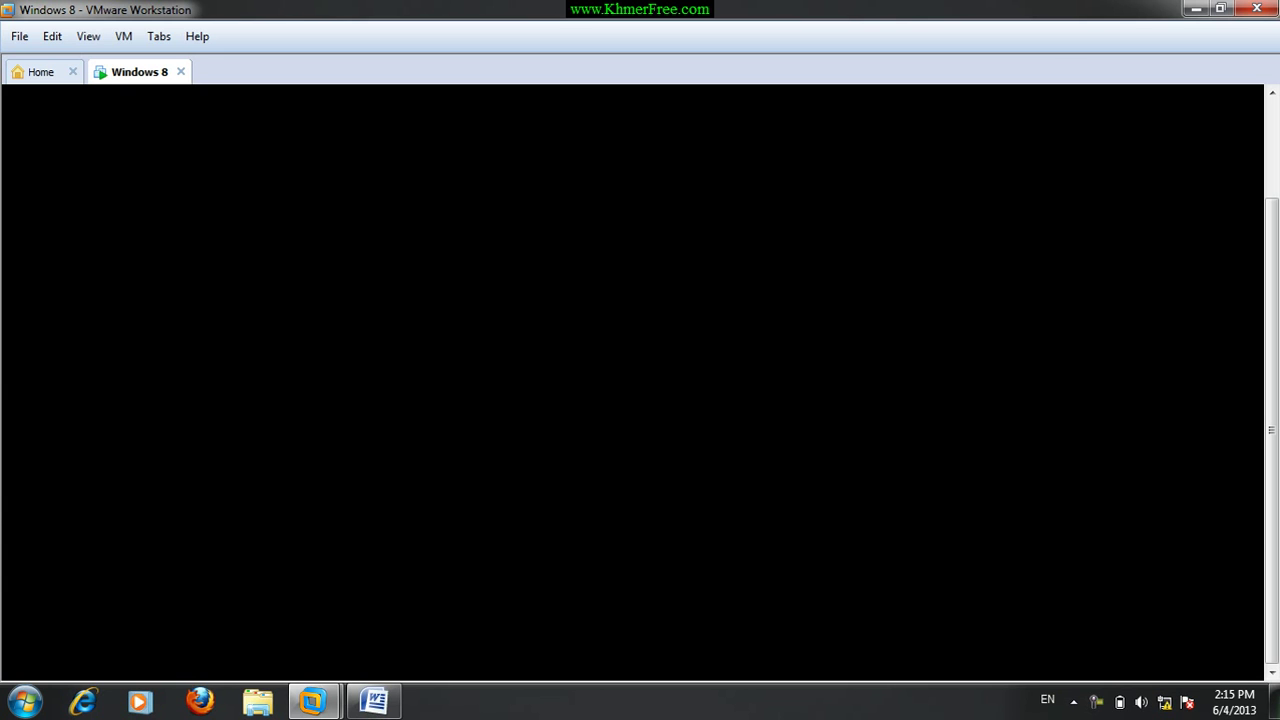
Minimize VMware and bring the restarted Windows 8 VM back full-screen at its lock screen.
{"action": "left_click", "coordinate": [1190, 9]}
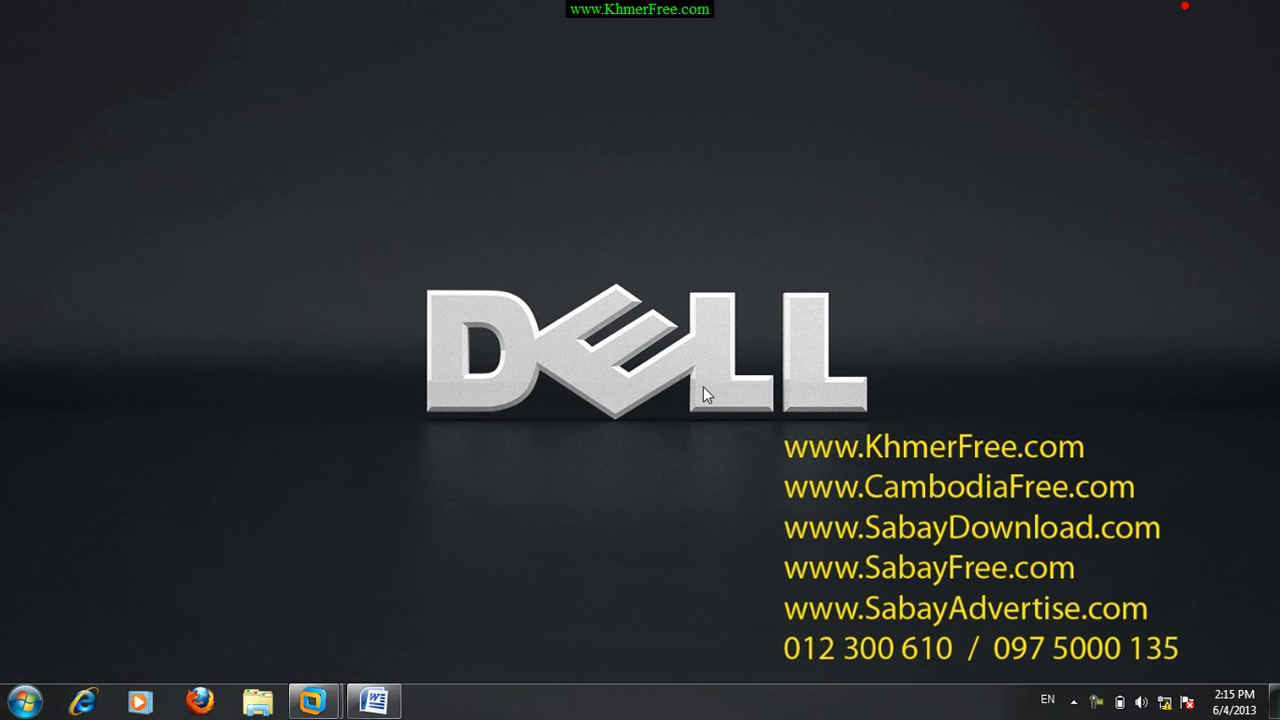
{"action": "left_click", "coordinate": [467, 585]}
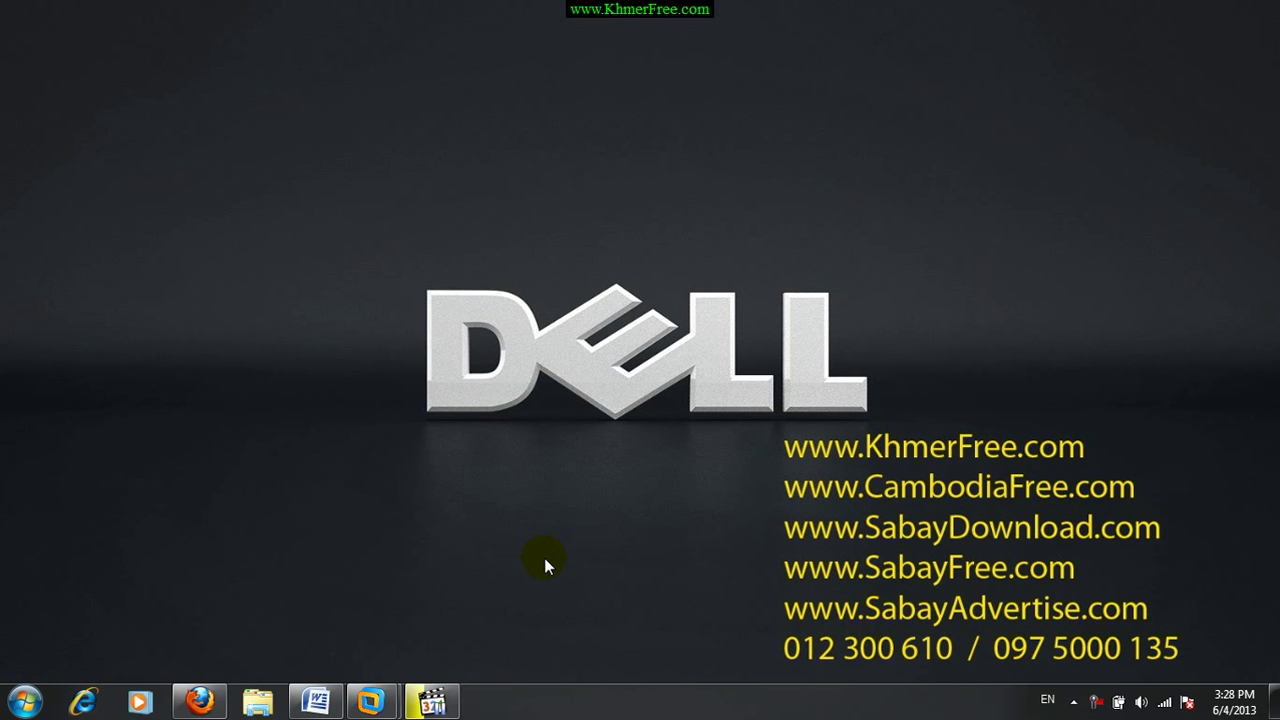
Bring the VM back, pass the lock screen, enter the account password, and open Desktop.
{"action": "mouse_move", "coordinate": [372, 702]}
{"action": "left_click", "coordinate": [405, 630]}
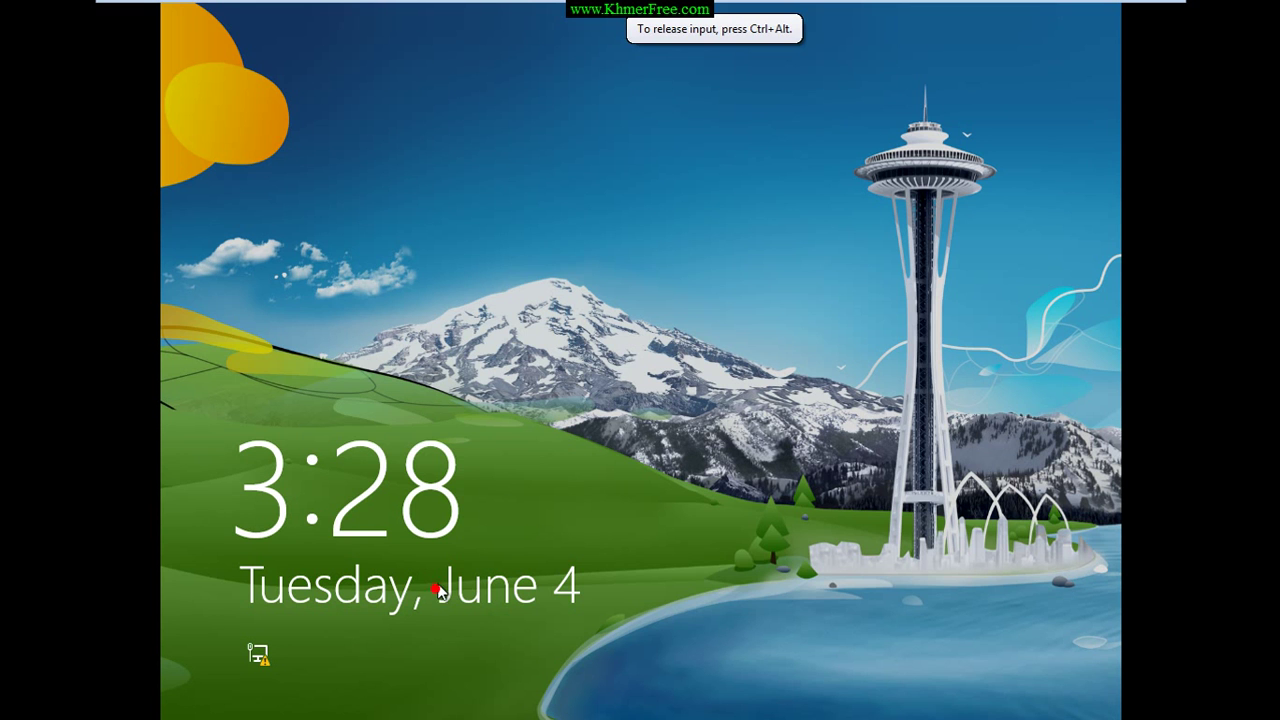
{"action": "left_click", "coordinate": [636, 415]}
{"action": "left_click", "coordinate": [643, 232]}
{"action": "left_click", "coordinate": [647, 237]}
{"action": "type", "text": "123456"}
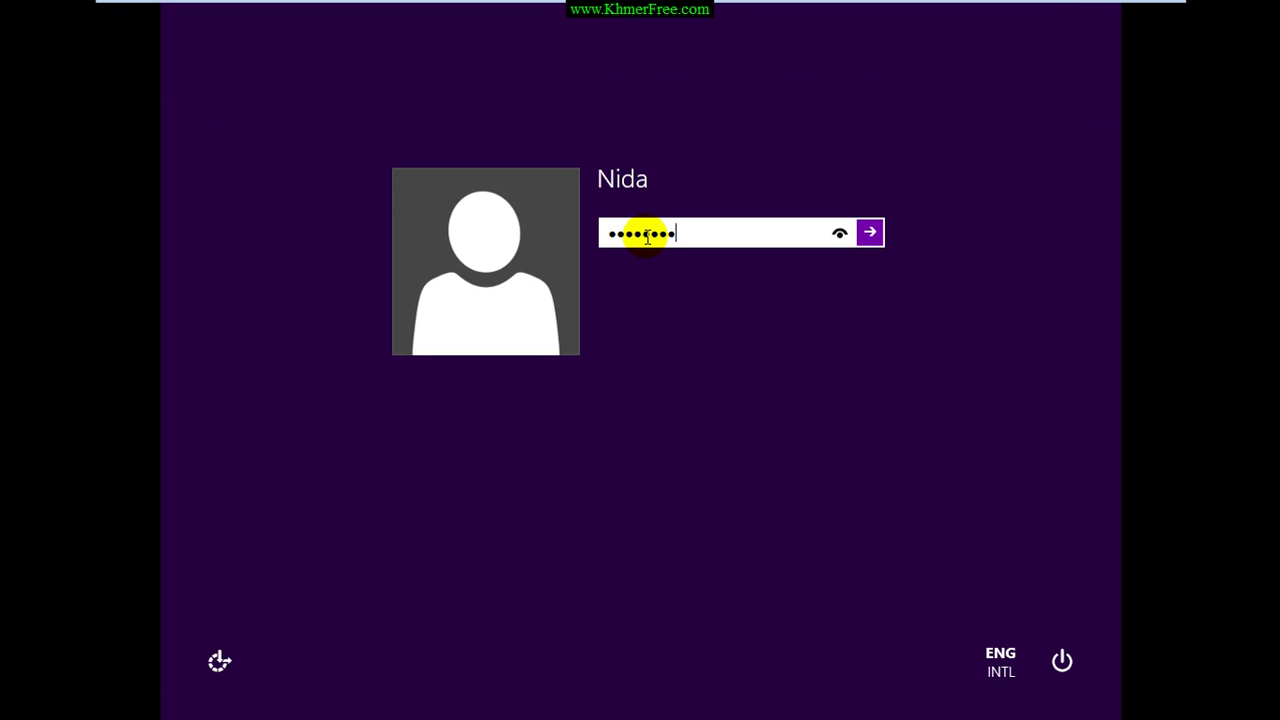
{"action": "key", "text": "Return"}
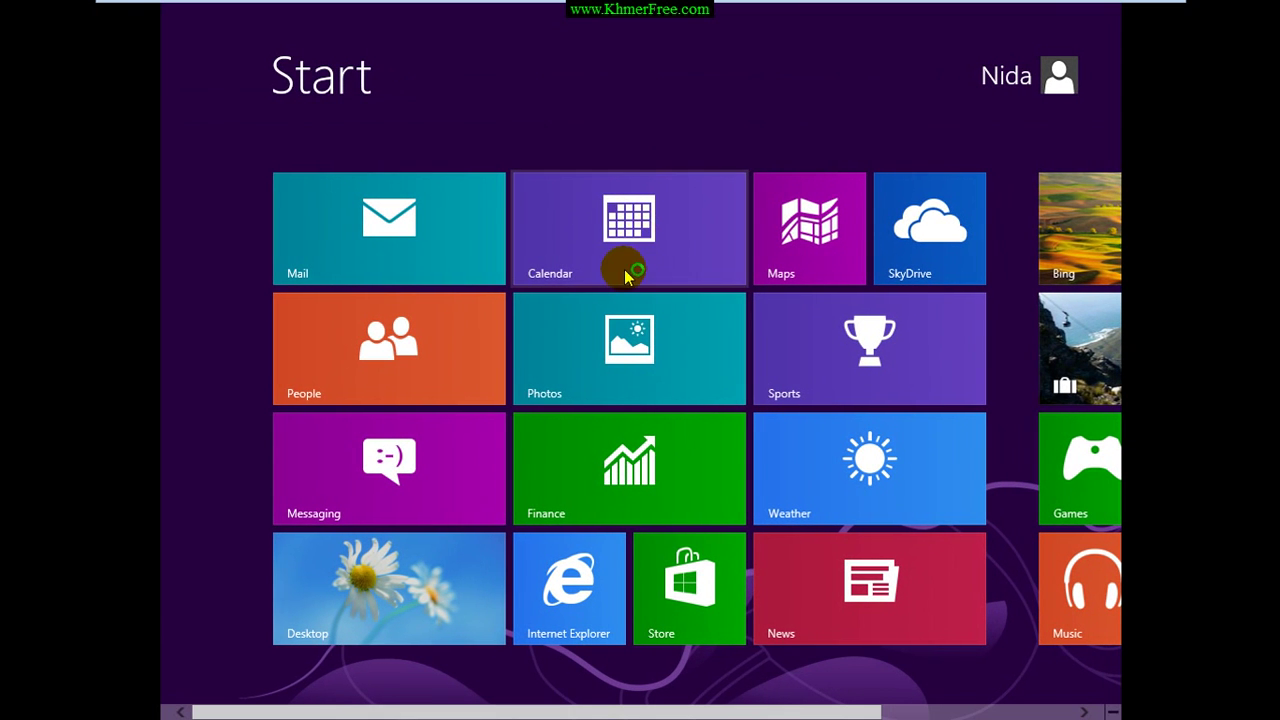
{"action": "left_click", "coordinate": [365, 608]}
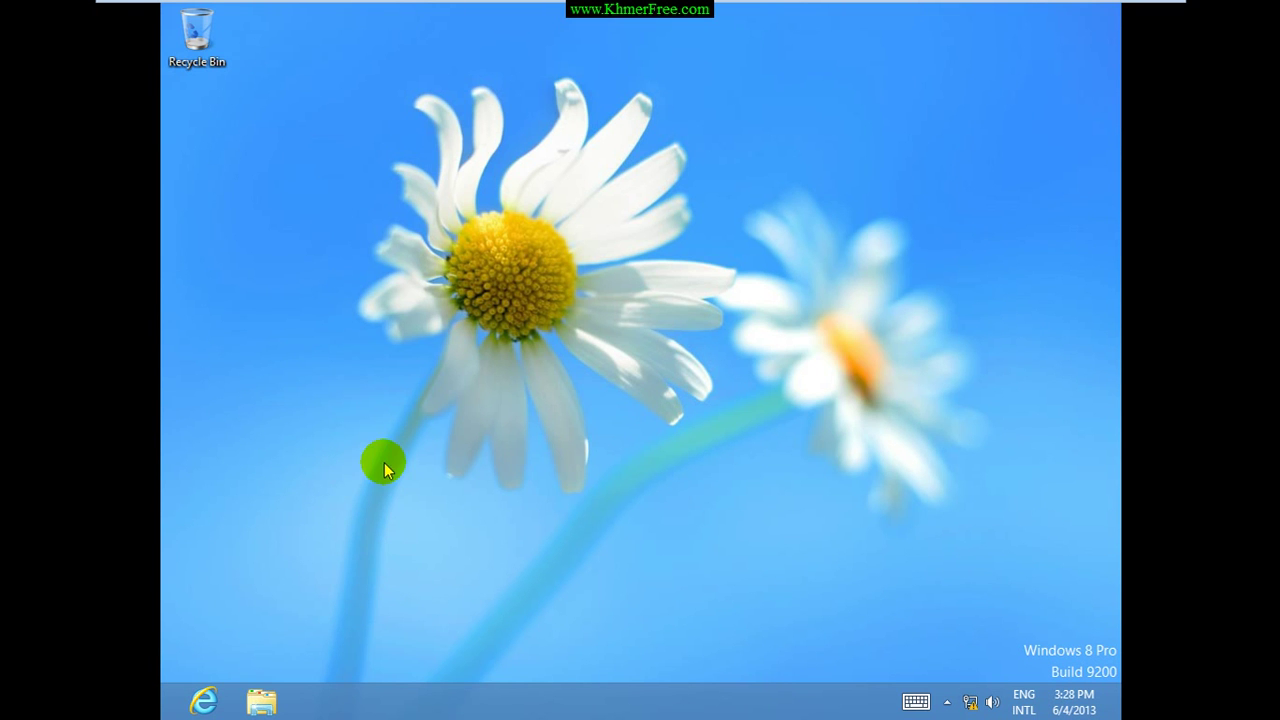
Open Computer's Properties in File Explorer, note 'Windows is not activated', and close System.
{"action": "left_click", "coordinate": [265, 705]}
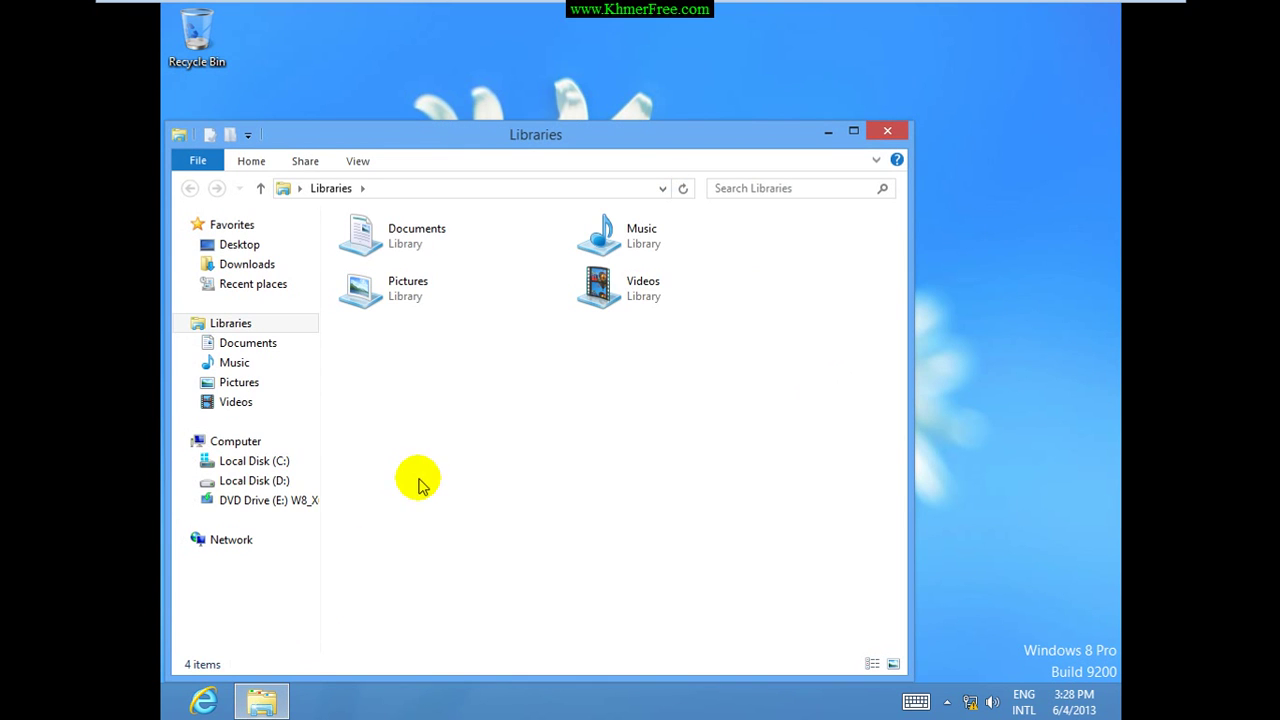
{"action": "left_click", "coordinate": [225, 441]}
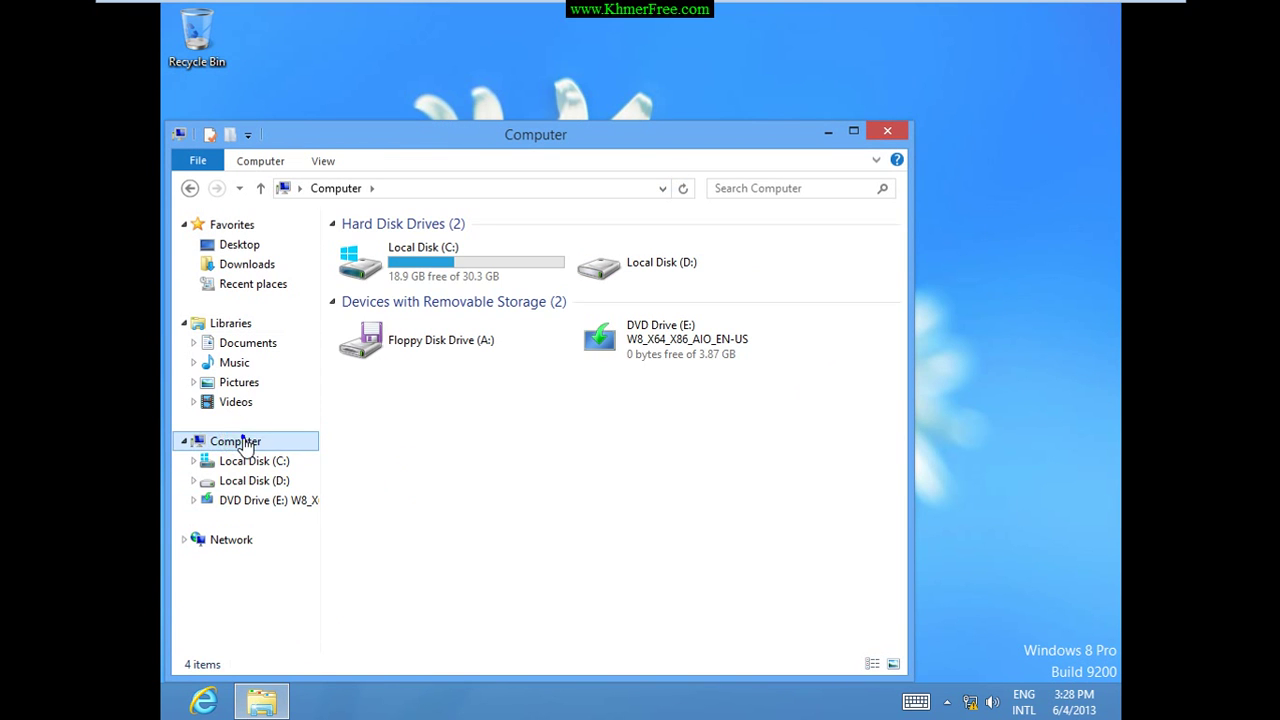
{"action": "right_click", "coordinate": [238, 442]}
{"action": "left_click", "coordinate": [257, 671]}
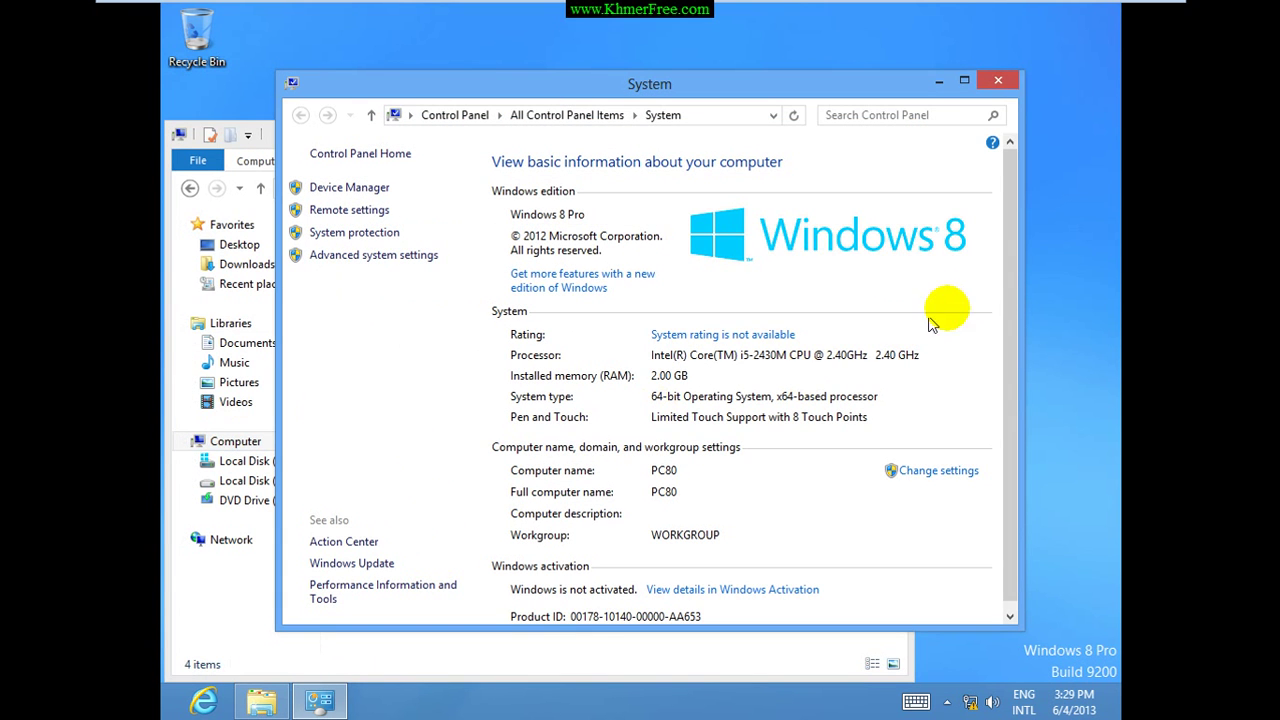
{"action": "left_click_drag", "start_coordinate": [1010, 253], "coordinate": [1010, 378]}
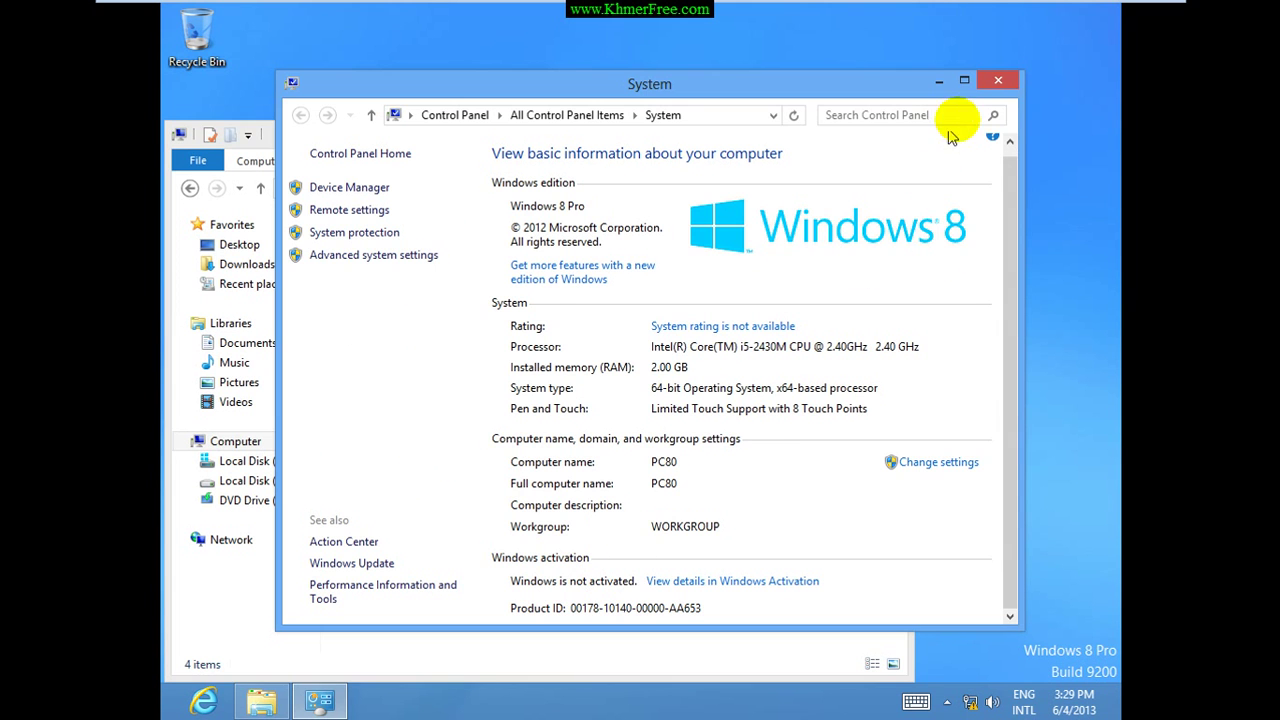
{"action": "left_click", "coordinate": [998, 81]}
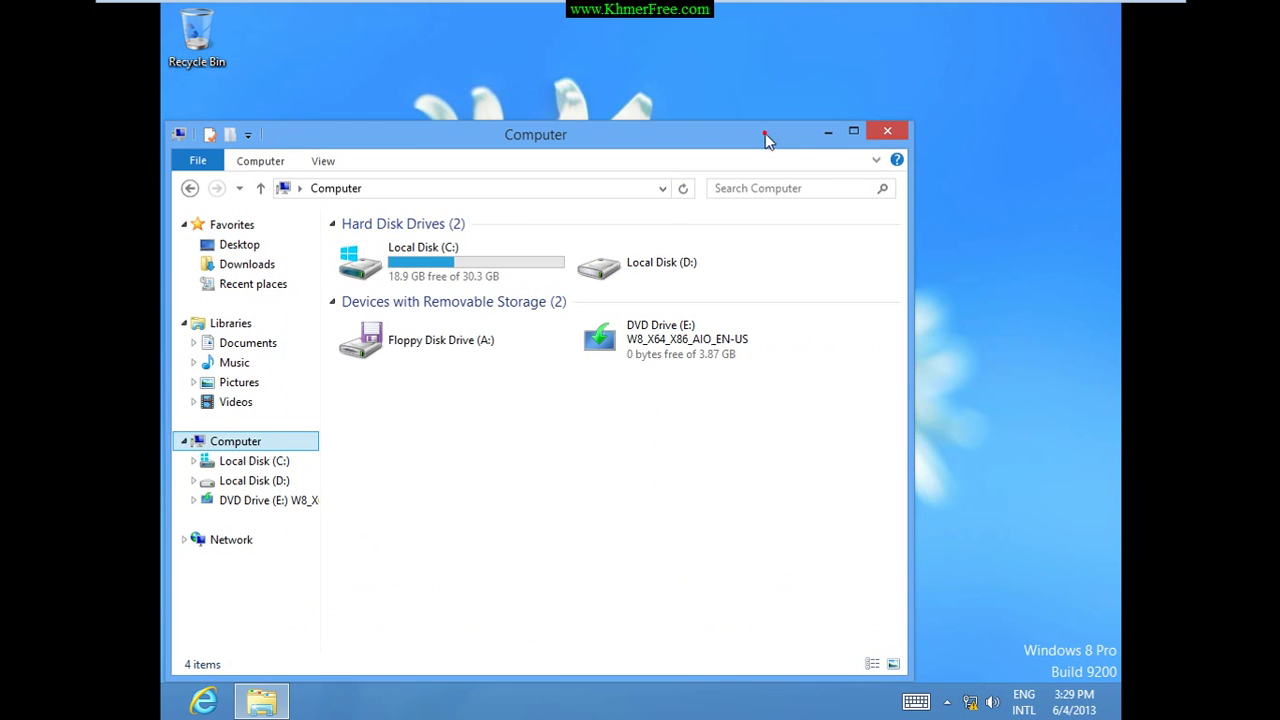
Maximize the Computer window and open the Activator folder on DVD Drive (E:).
{"action": "double_click", "coordinate": [762, 132]}
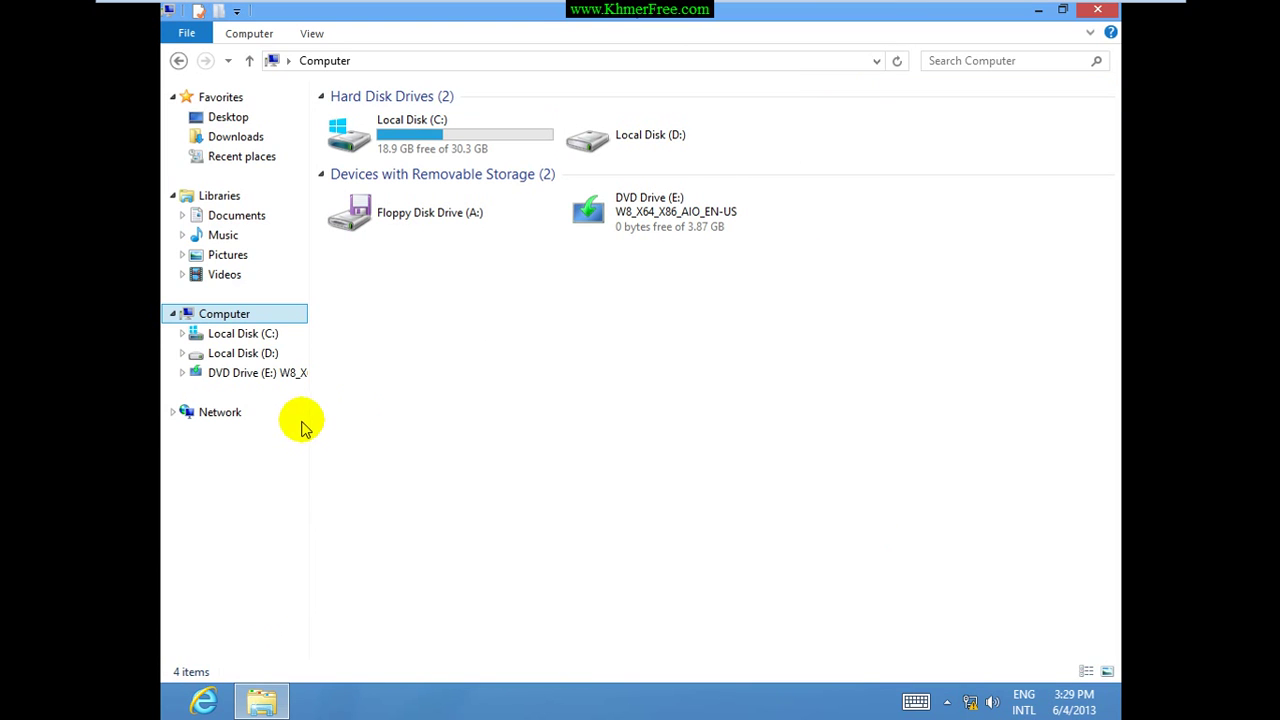
{"action": "left_click_drag", "start_coordinate": [307, 417], "coordinate": [463, 417]}
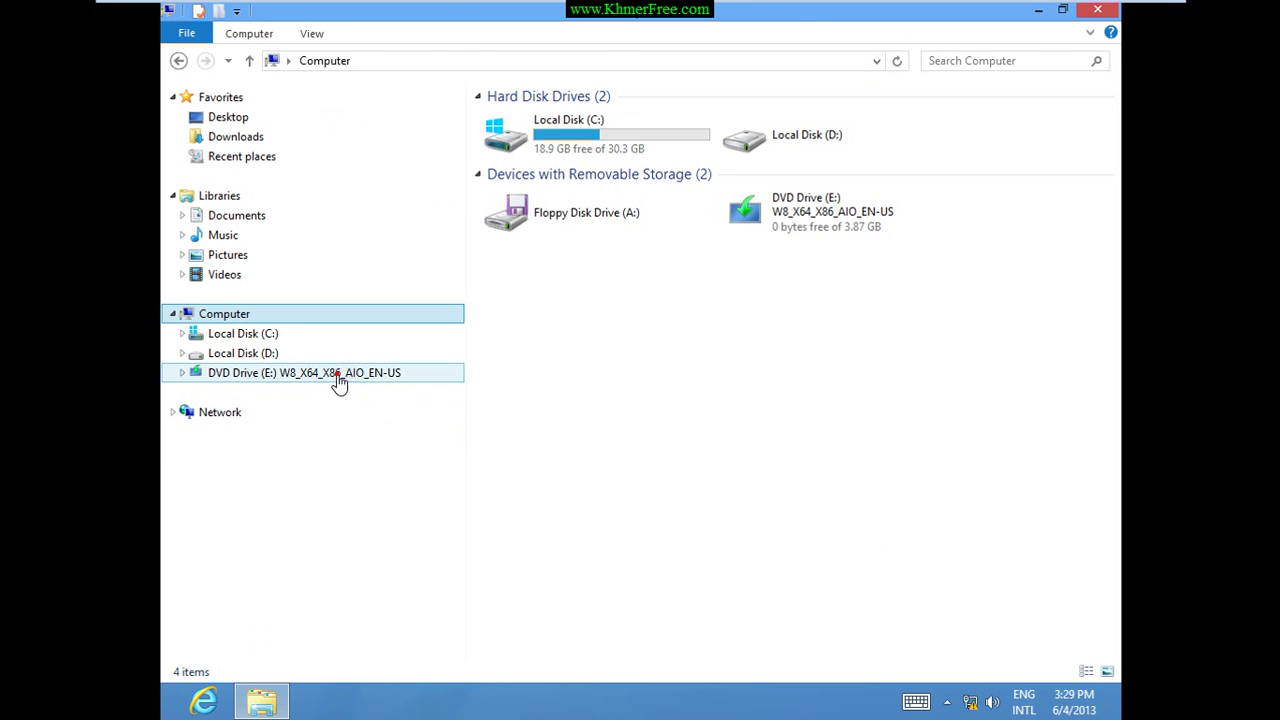
{"action": "left_click", "coordinate": [335, 378]}
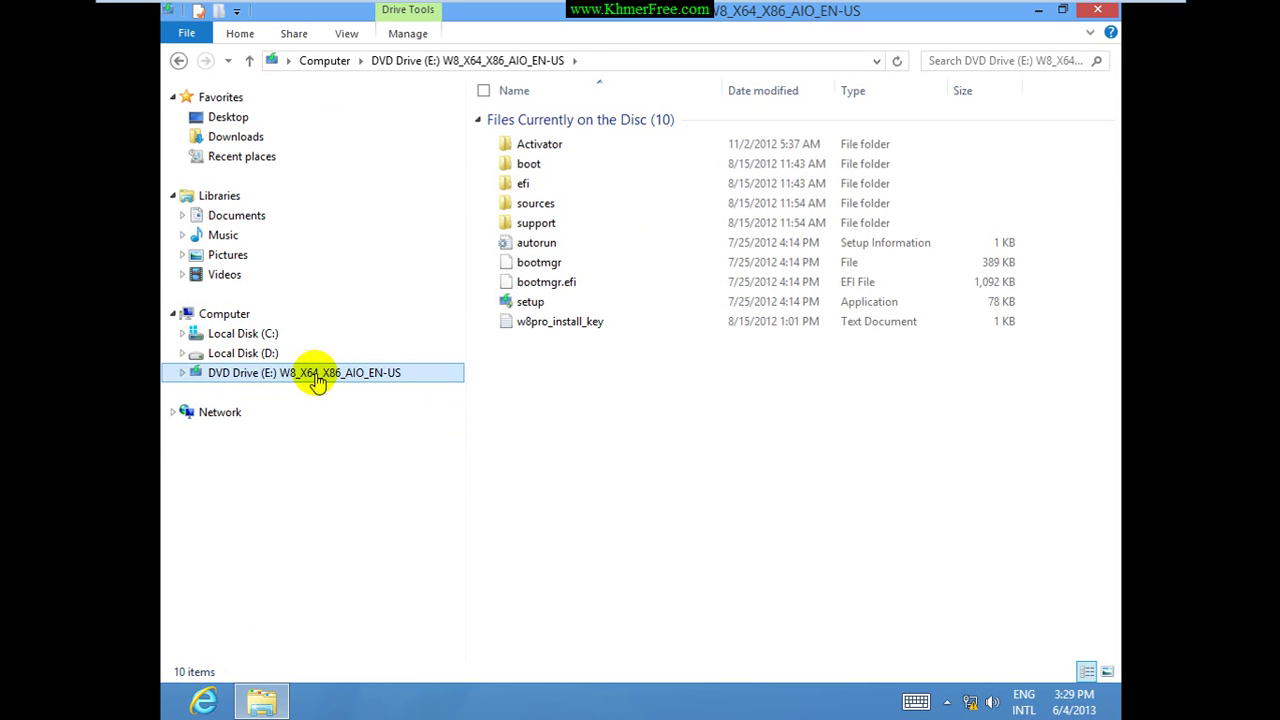
{"action": "left_click", "coordinate": [553, 147]}
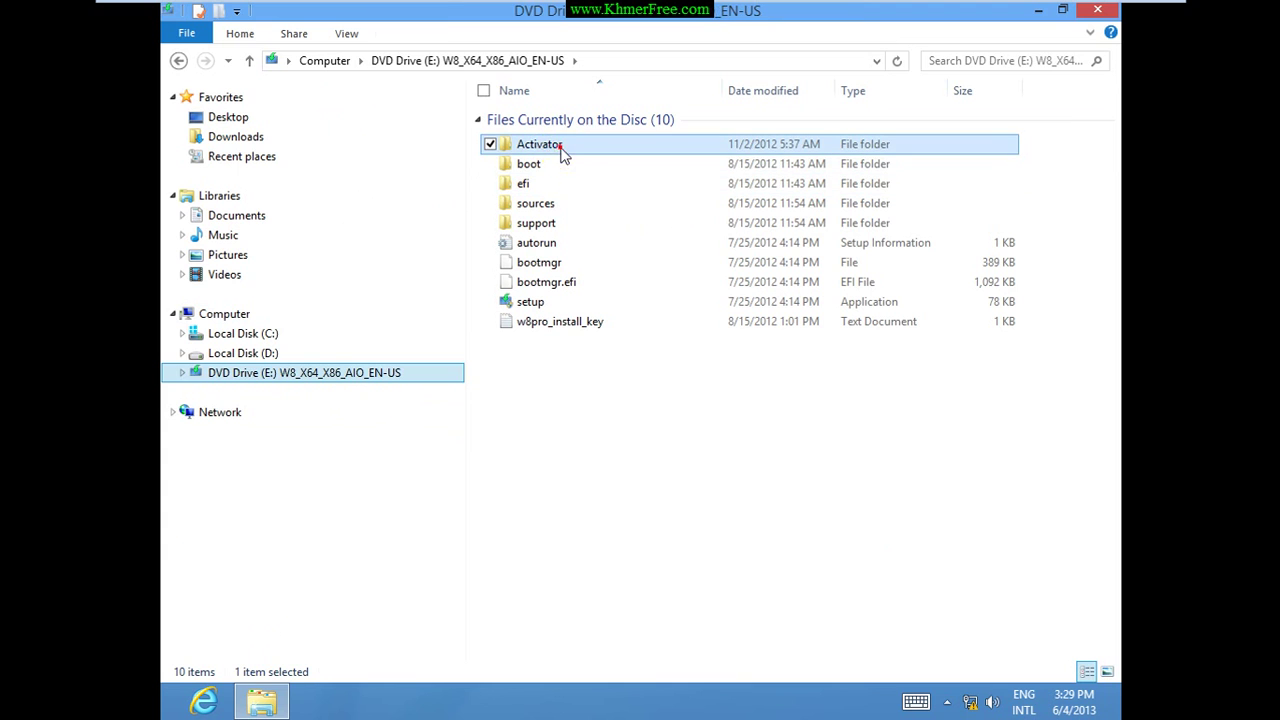
{"action": "mouse_move", "coordinate": [561, 149]}
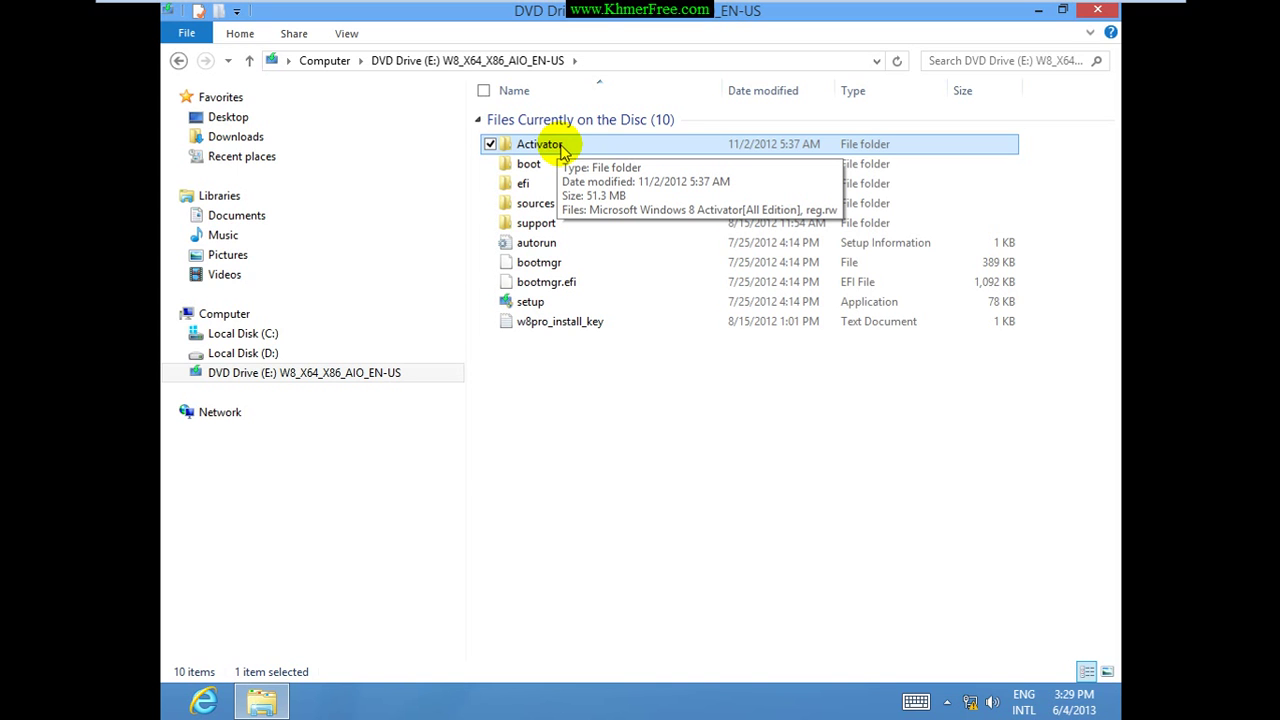
{"action": "double_click", "coordinate": [562, 147]}
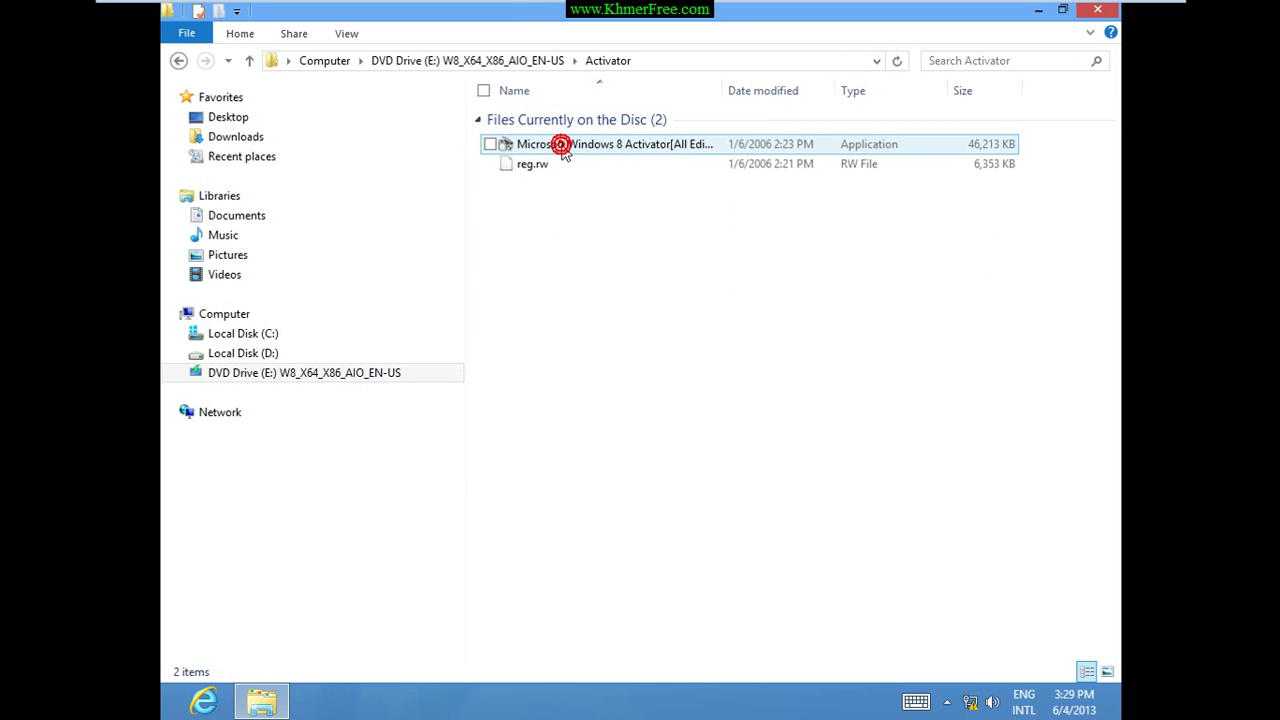
Run 'Microsoft Windows 8 Activator[All Edition].exe' as administrator.
{"action": "left_click", "coordinate": [591, 150]}
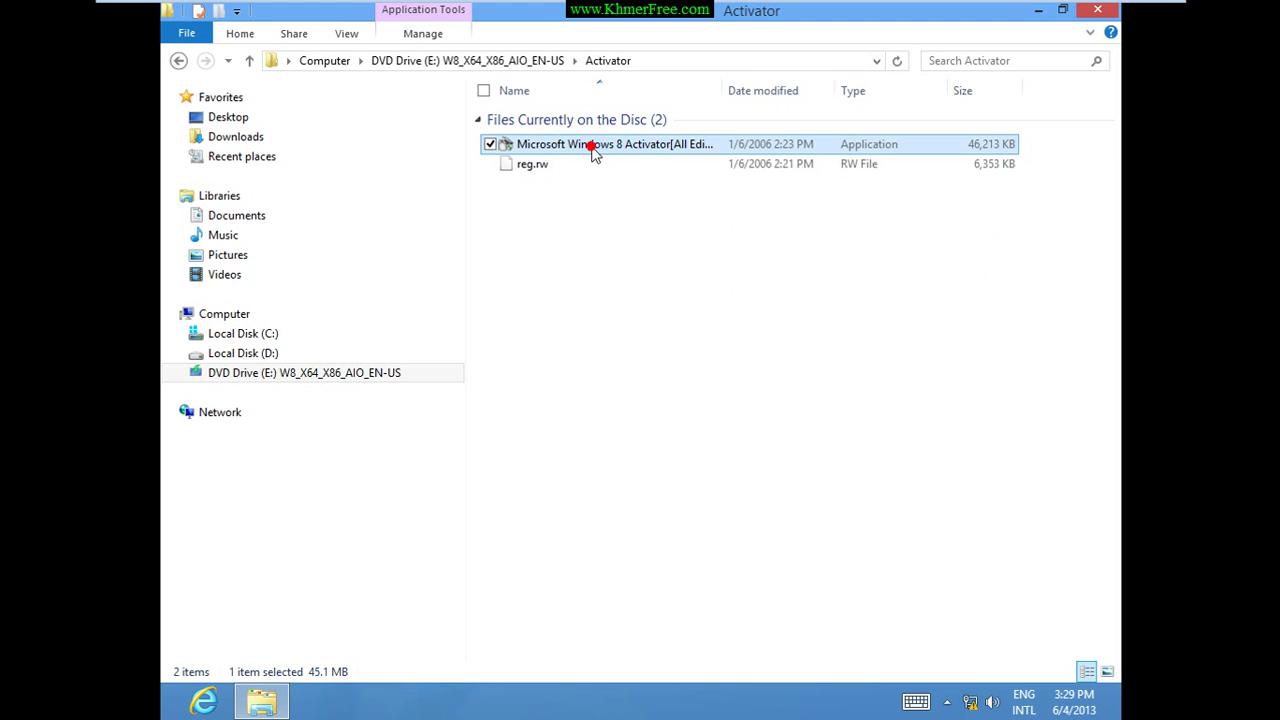
{"action": "double_click", "coordinate": [721, 90]}
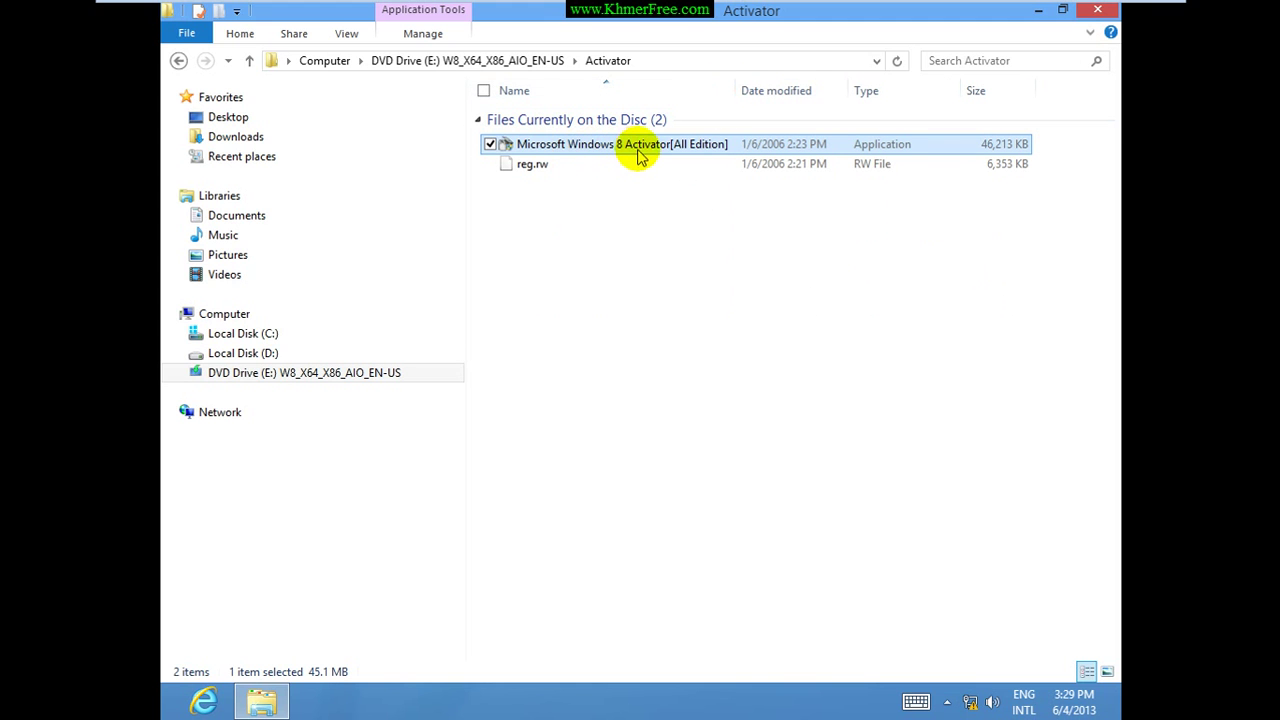
{"action": "right_click", "coordinate": [626, 146]}
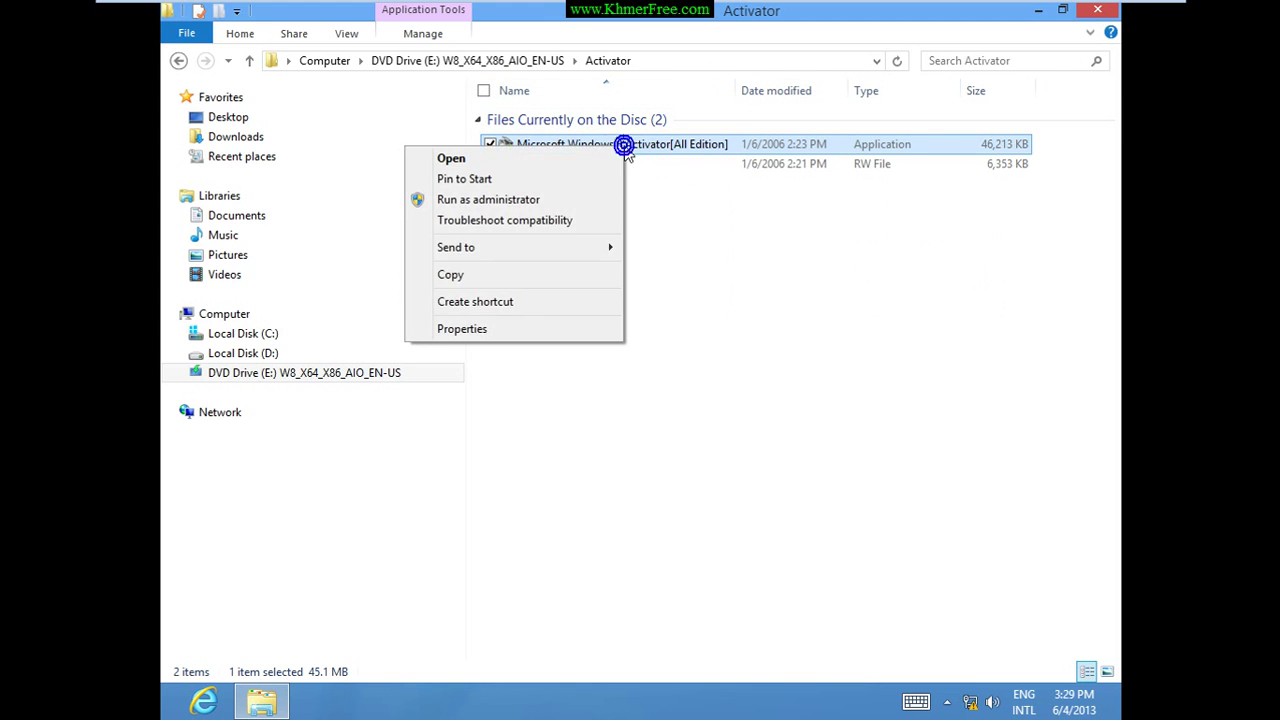
{"action": "left_click", "coordinate": [500, 200]}
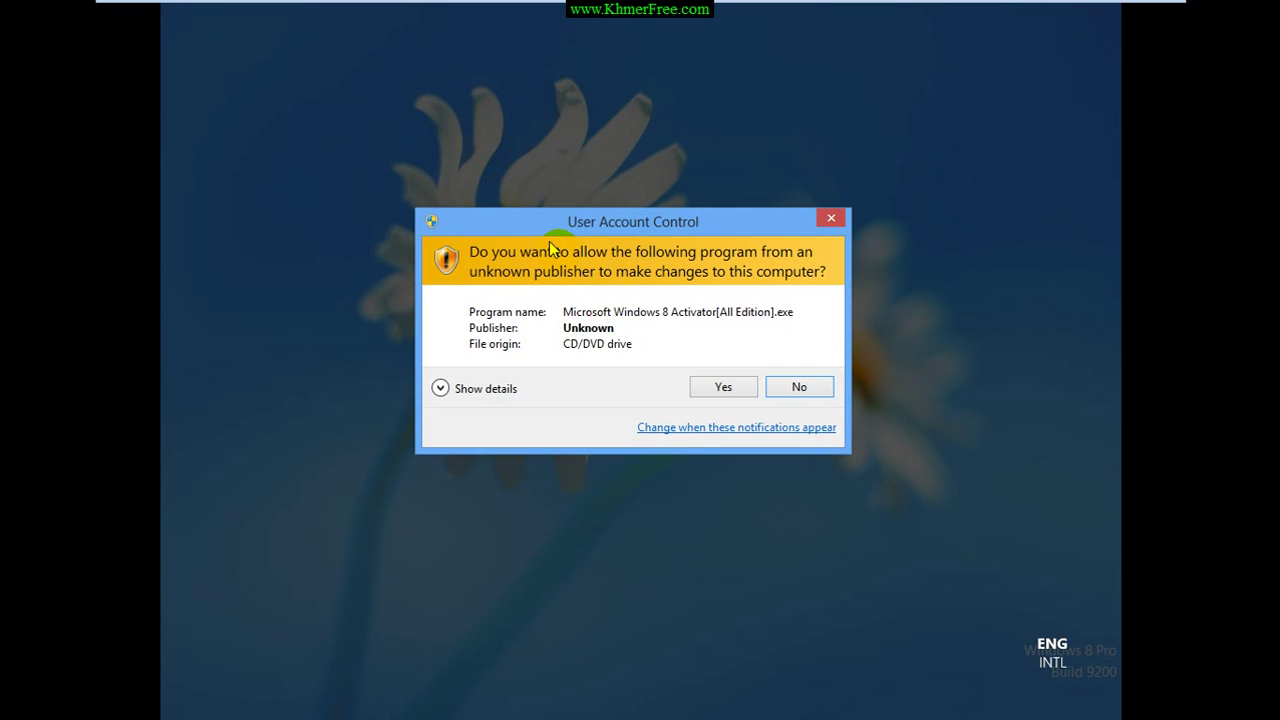
Approve the UAC prompt, choose 'Windows 8 Install/Uninstall', and answer Y to continue.
{"action": "left_click", "coordinate": [701, 388]}
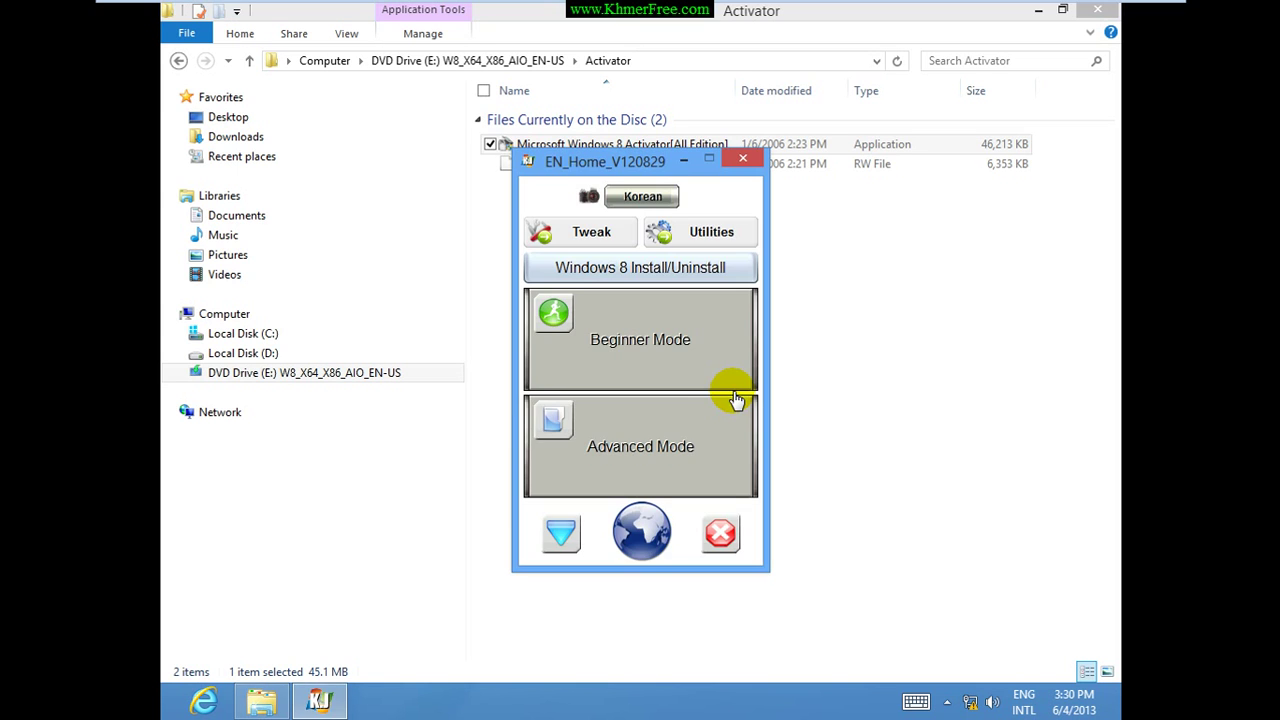
{"action": "left_click", "coordinate": [571, 163]}
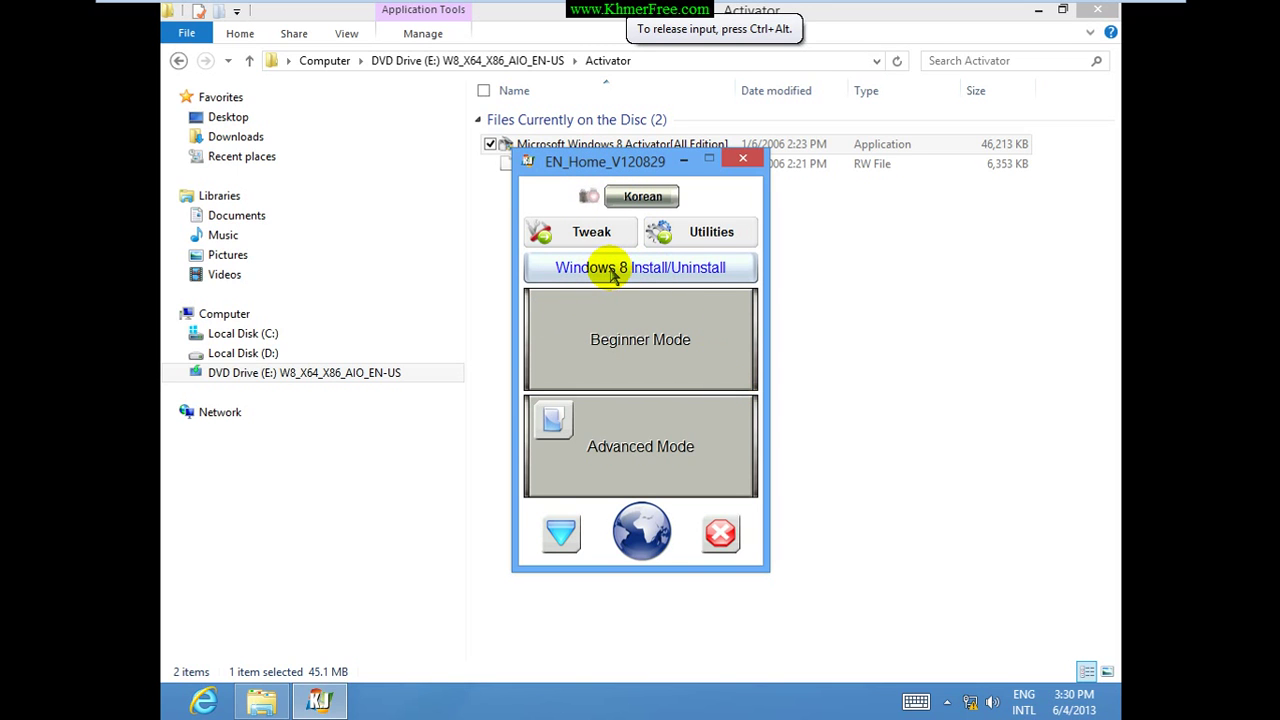
{"action": "left_click", "coordinate": [634, 270]}
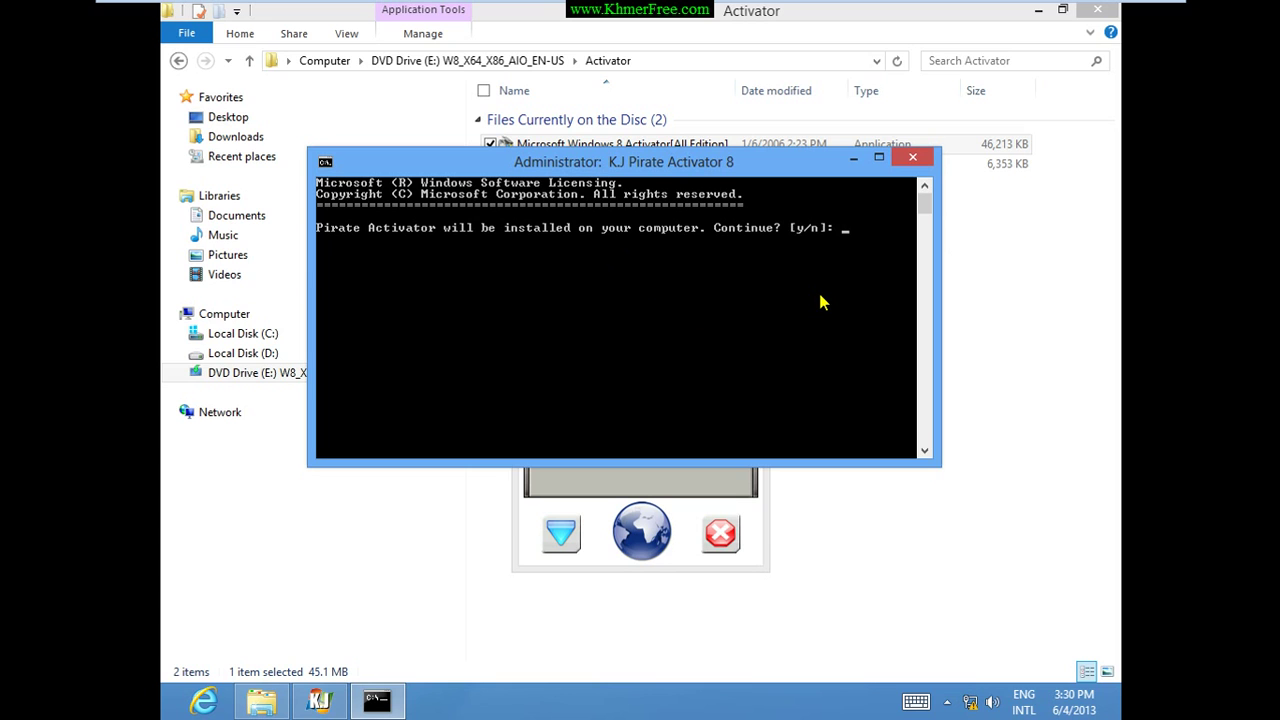
{"action": "type", "text": "Y"}
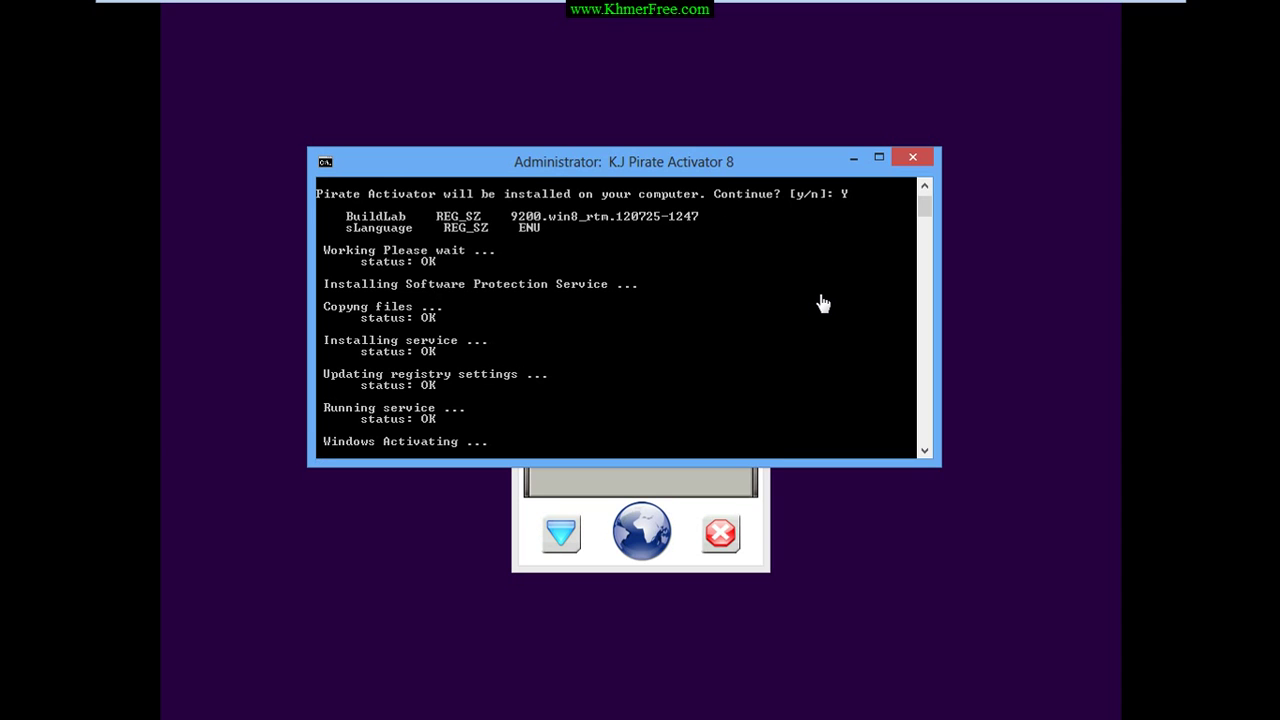
Dismiss both Windows Script Host activation messages and let the VM reboot.
{"action": "left_click", "coordinate": [749, 352]}
{"action": "left_click", "coordinate": [731, 427]}
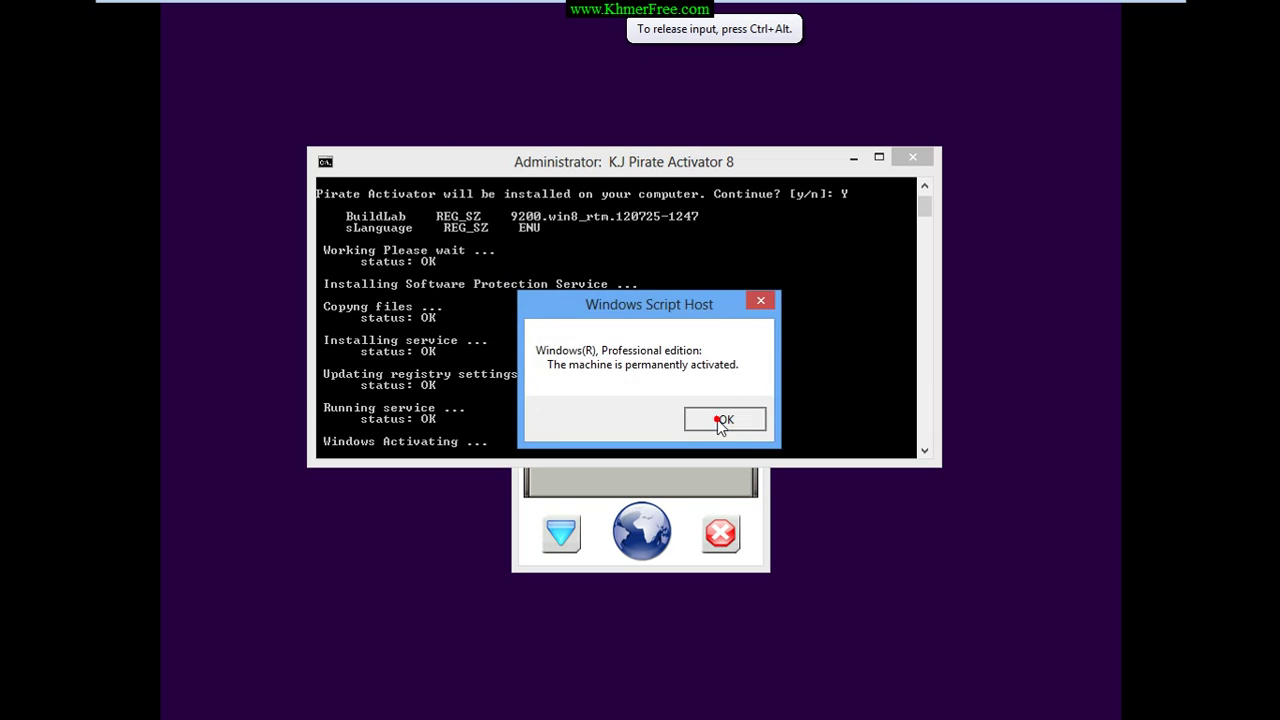
{"action": "left_click", "coordinate": [712, 420]}
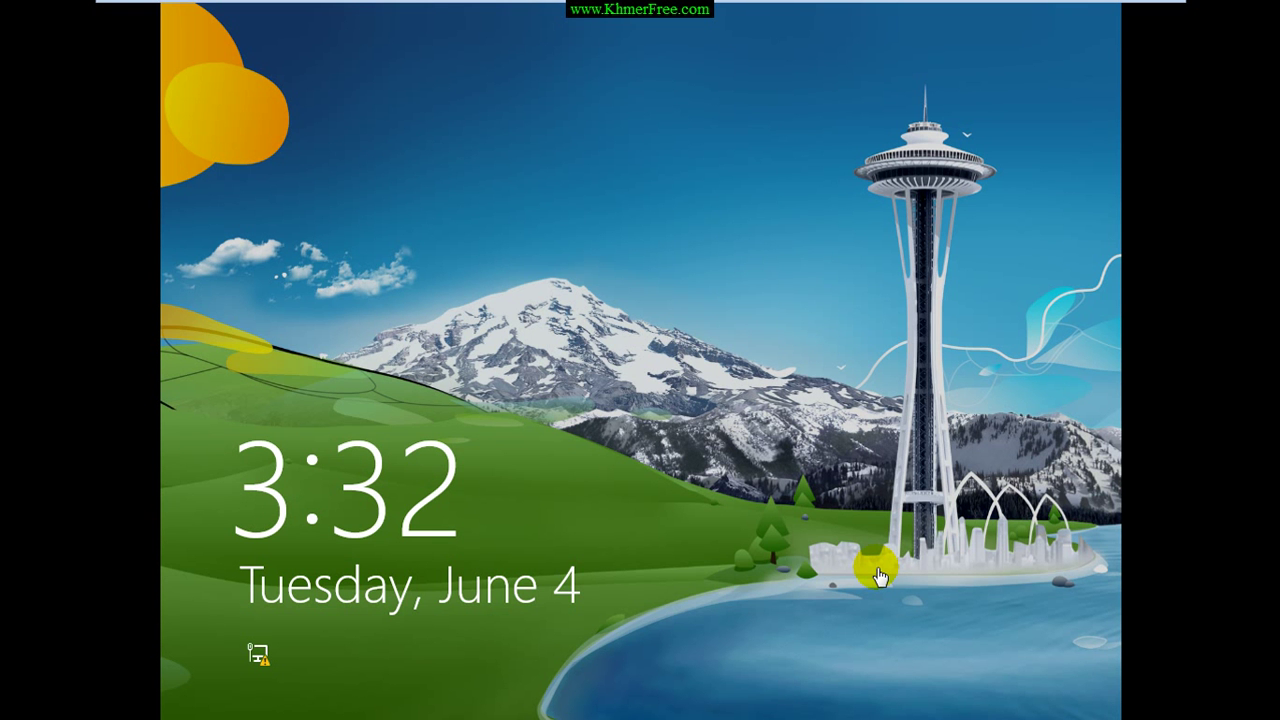
Unlock the Windows 8 guest, sign in with the account password, and go to the Desktop.
{"action": "left_click", "coordinate": [877, 574]}
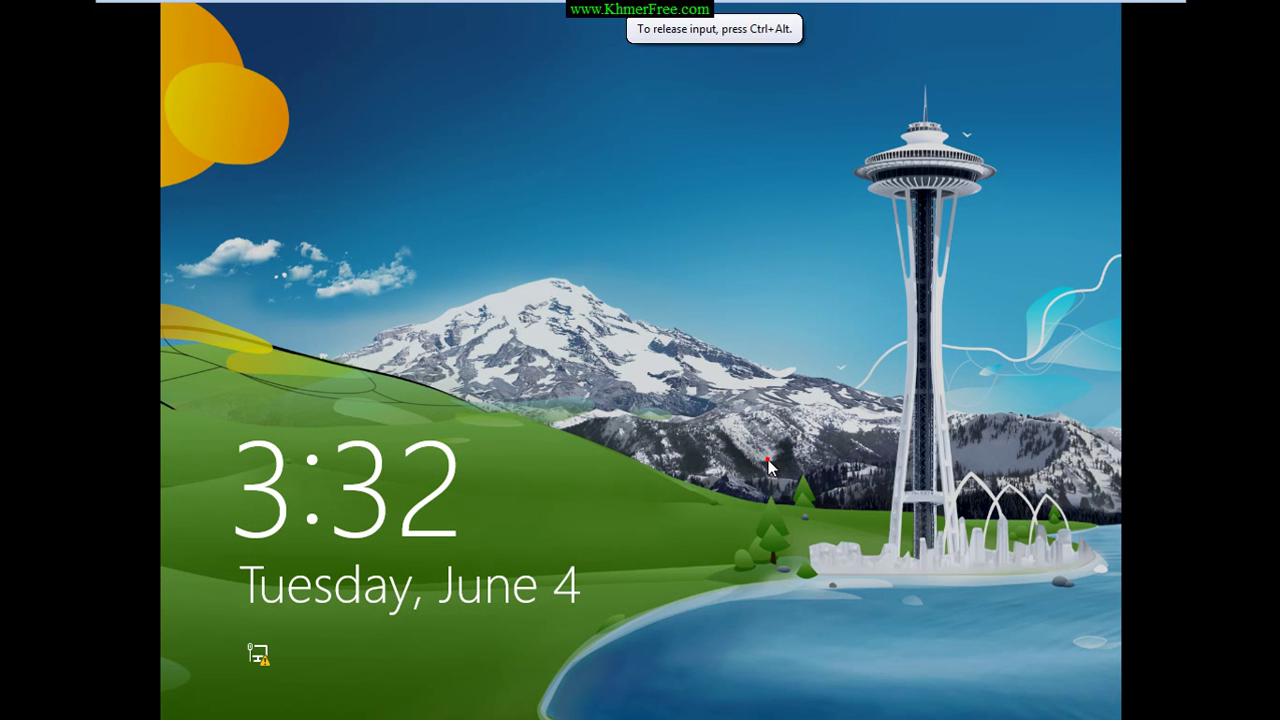
{"action": "left_click", "coordinate": [695, 231]}
{"action": "type", "text": "*"}
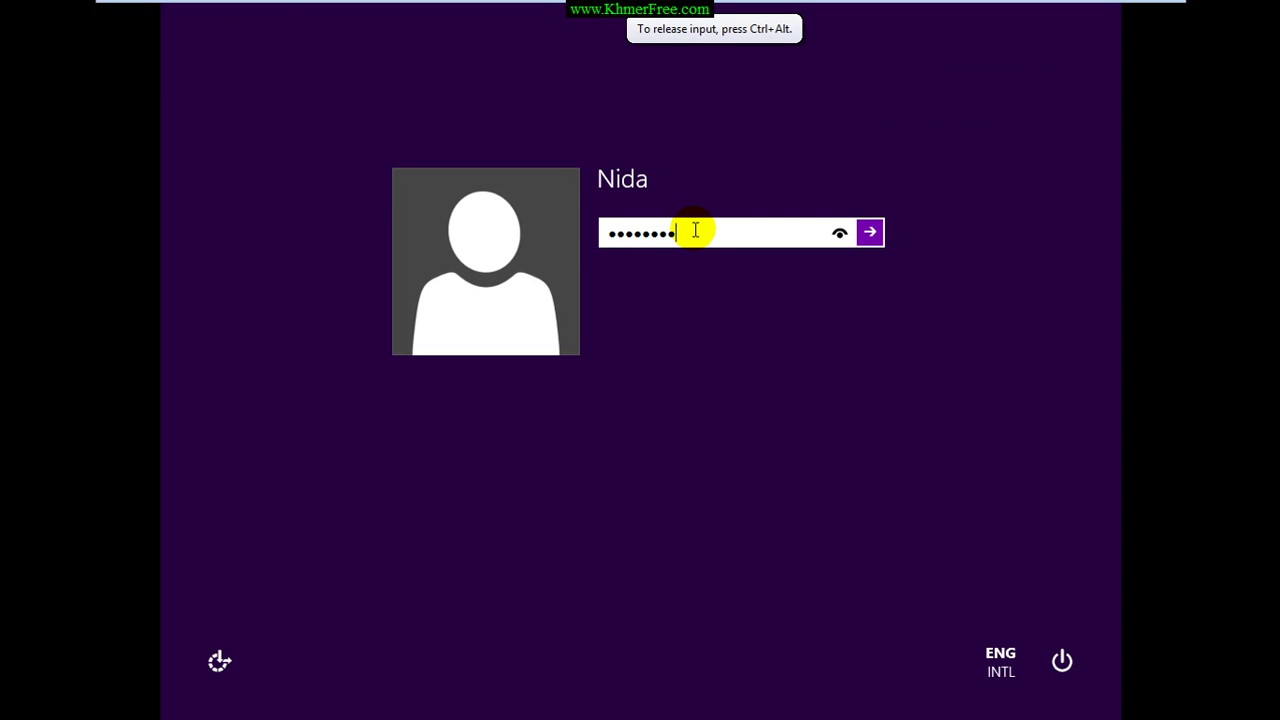
{"action": "type", "text": "*******"}
{"action": "key", "text": "Return"}
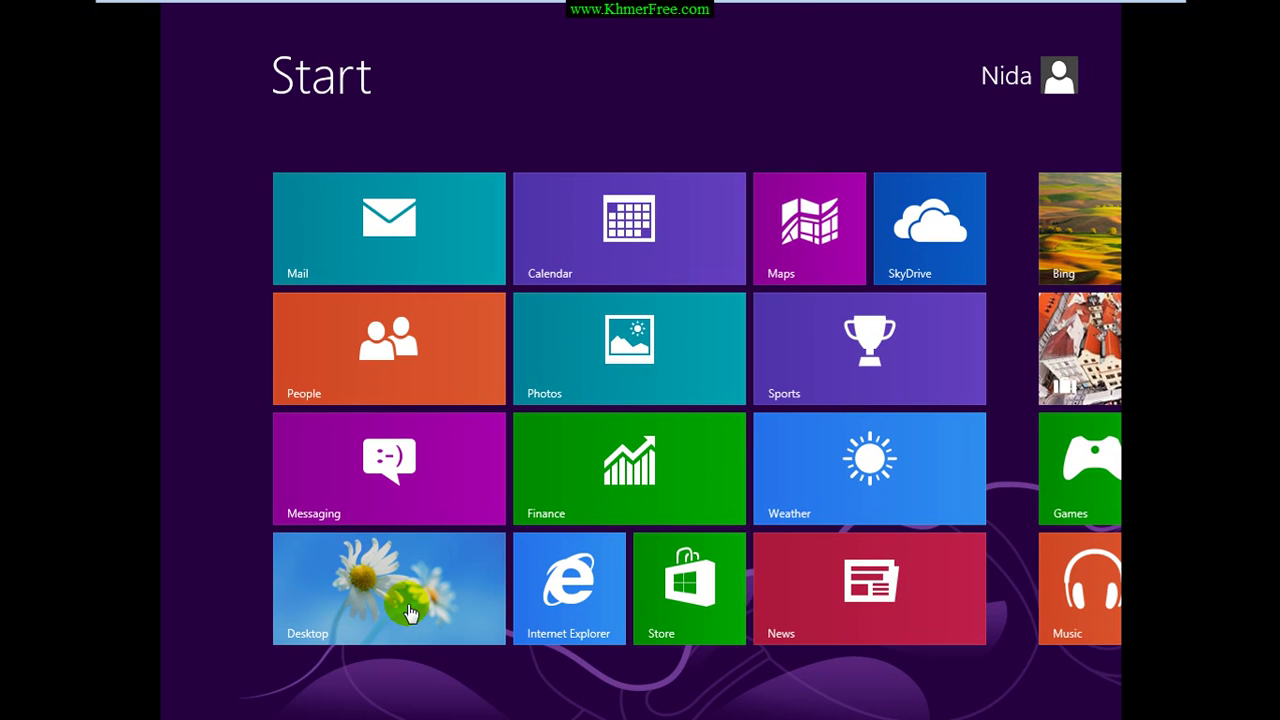
{"action": "left_click", "coordinate": [419, 608]}
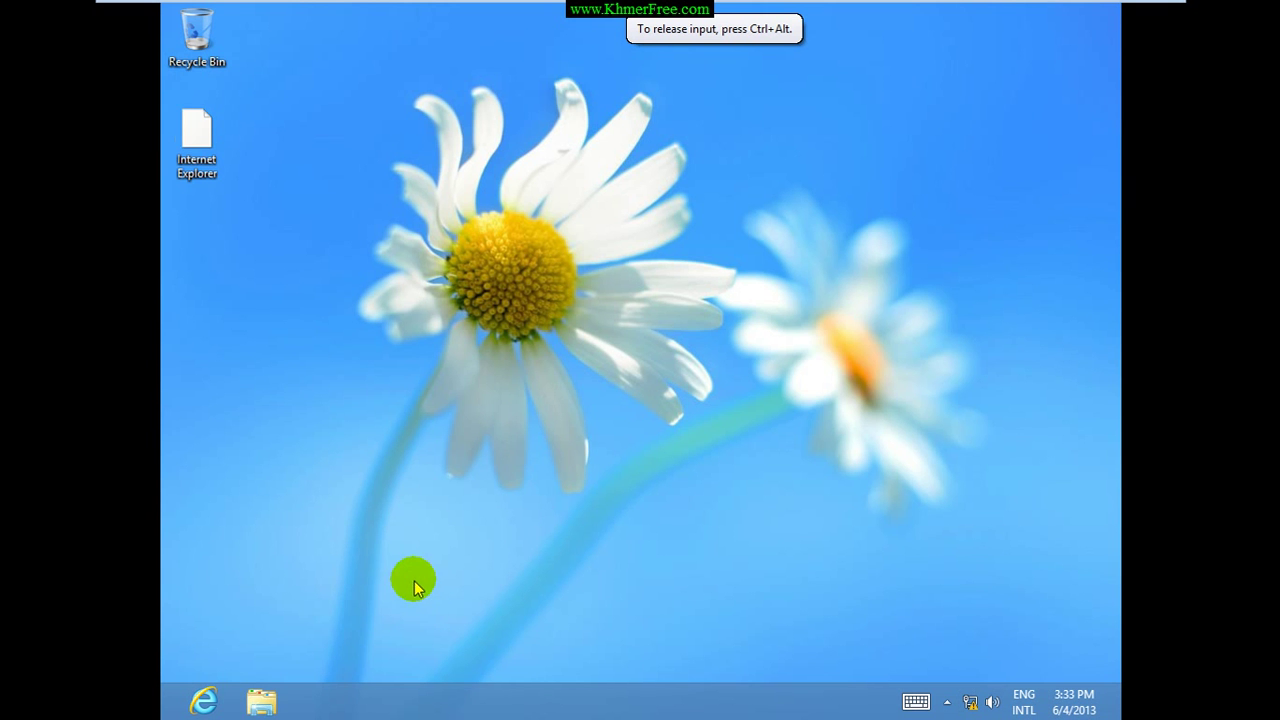
Open Computer's System properties in File Explorer and confirm Windows is activated.
{"action": "left_click", "coordinate": [258, 706]}
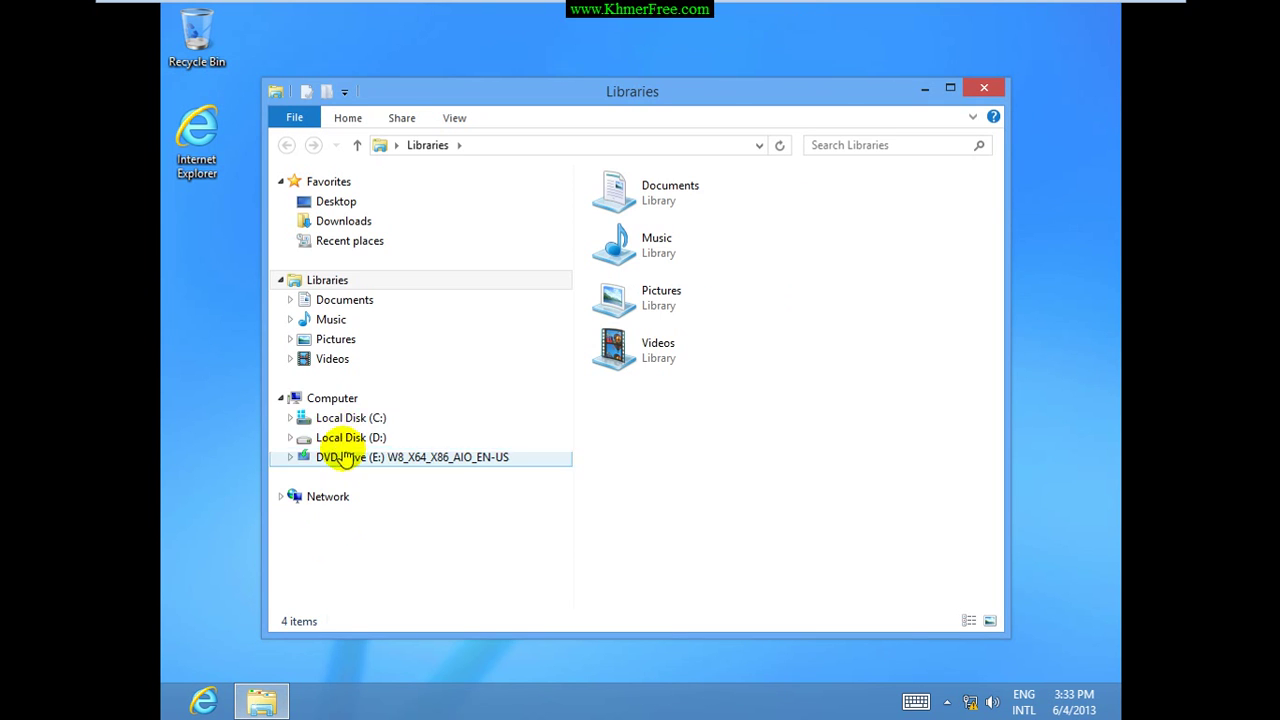
{"action": "left_click", "coordinate": [332, 398]}
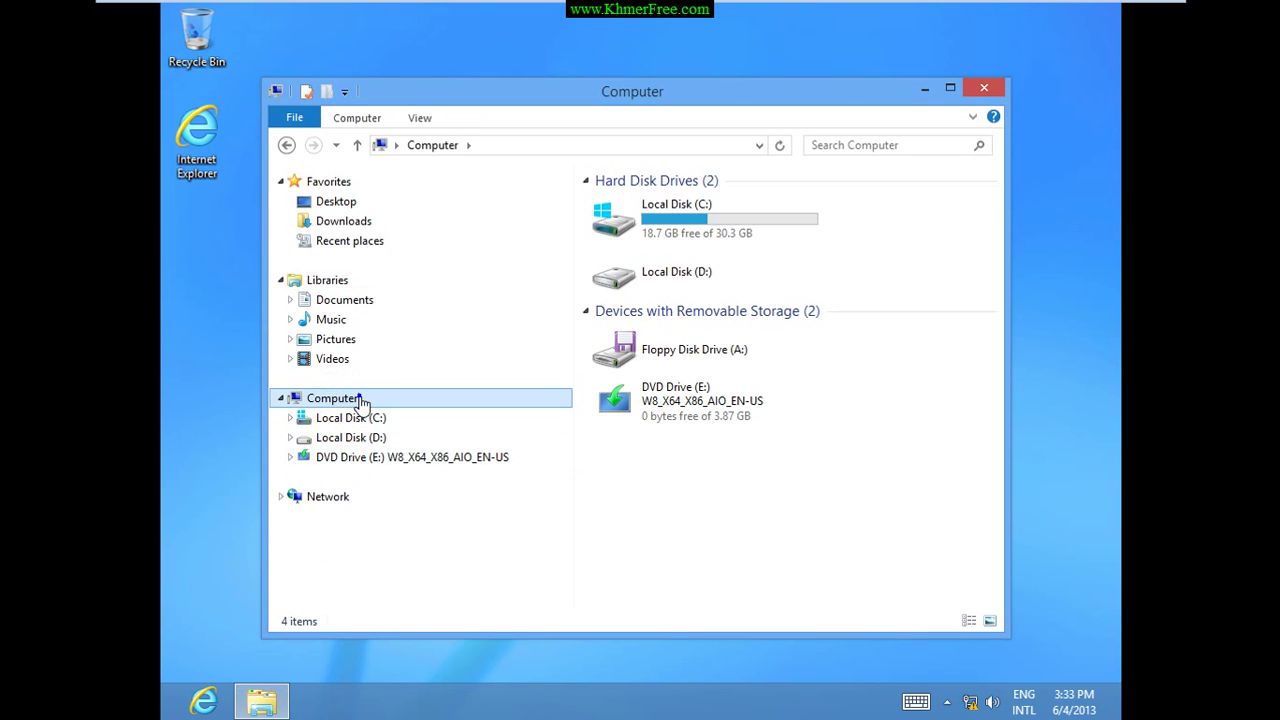
{"action": "right_click", "coordinate": [360, 398]}
{"action": "left_click", "coordinate": [290, 626]}
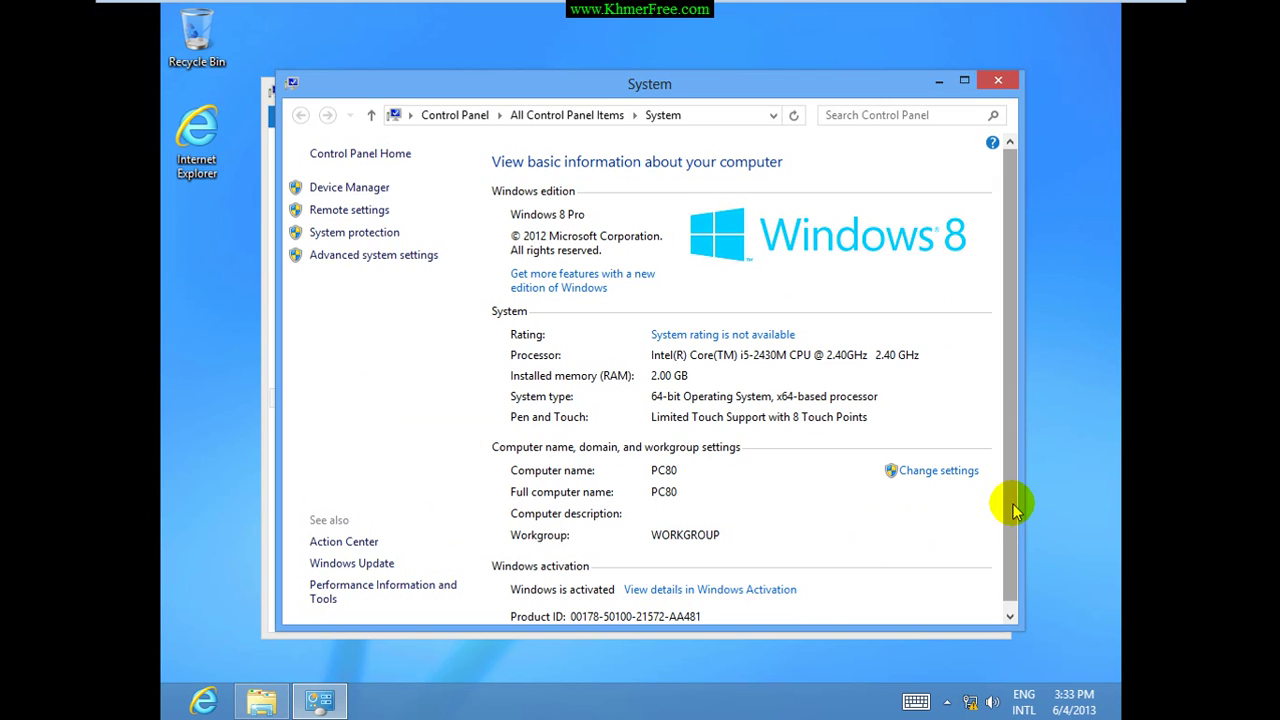
{"action": "scroll", "coordinate": [1012, 508], "scroll_direction": "down", "scroll_amount": 1}
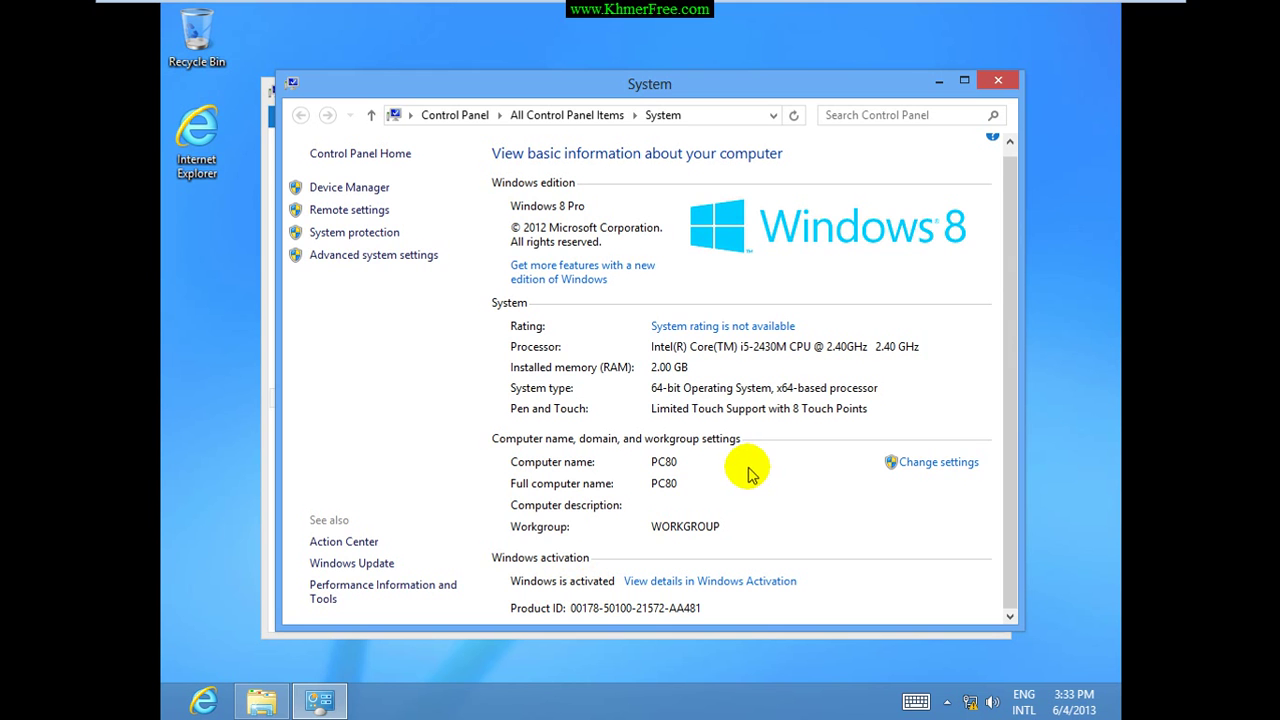
Close the System and Computer windows and minimize VMware Workstation to the host desktop.
{"action": "left_click", "coordinate": [998, 80]}
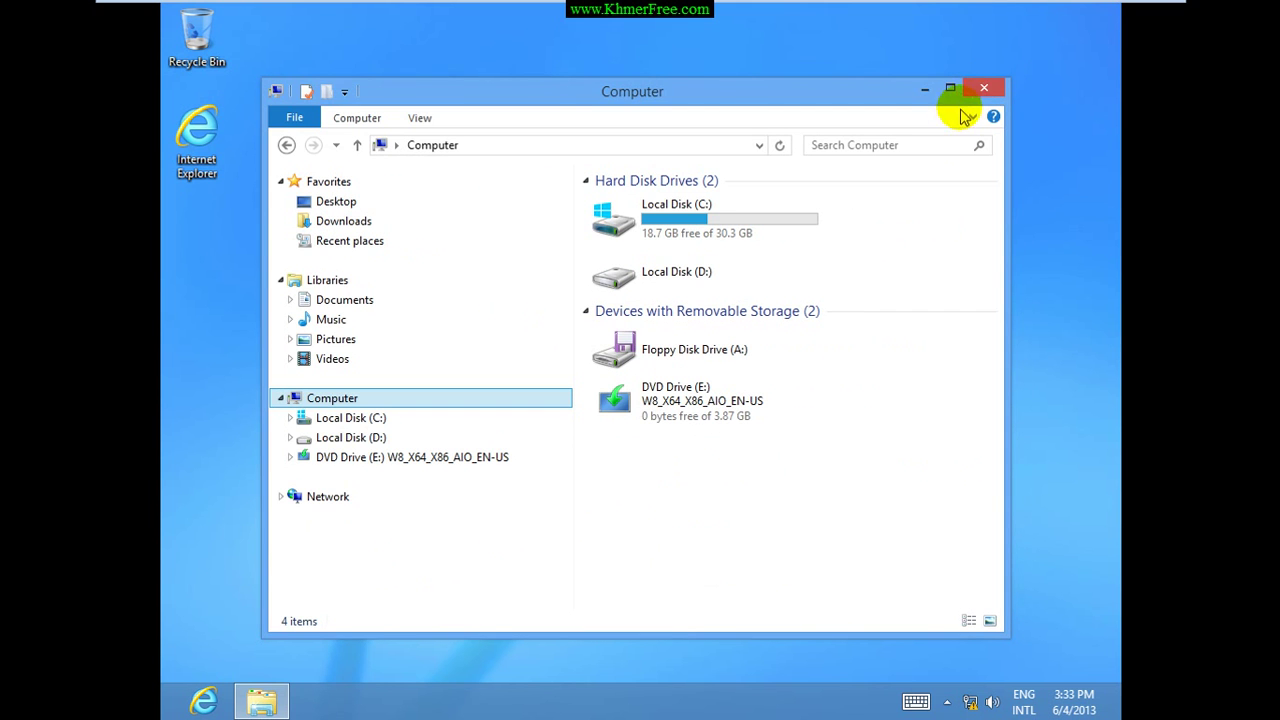
{"action": "left_click", "coordinate": [977, 89]}
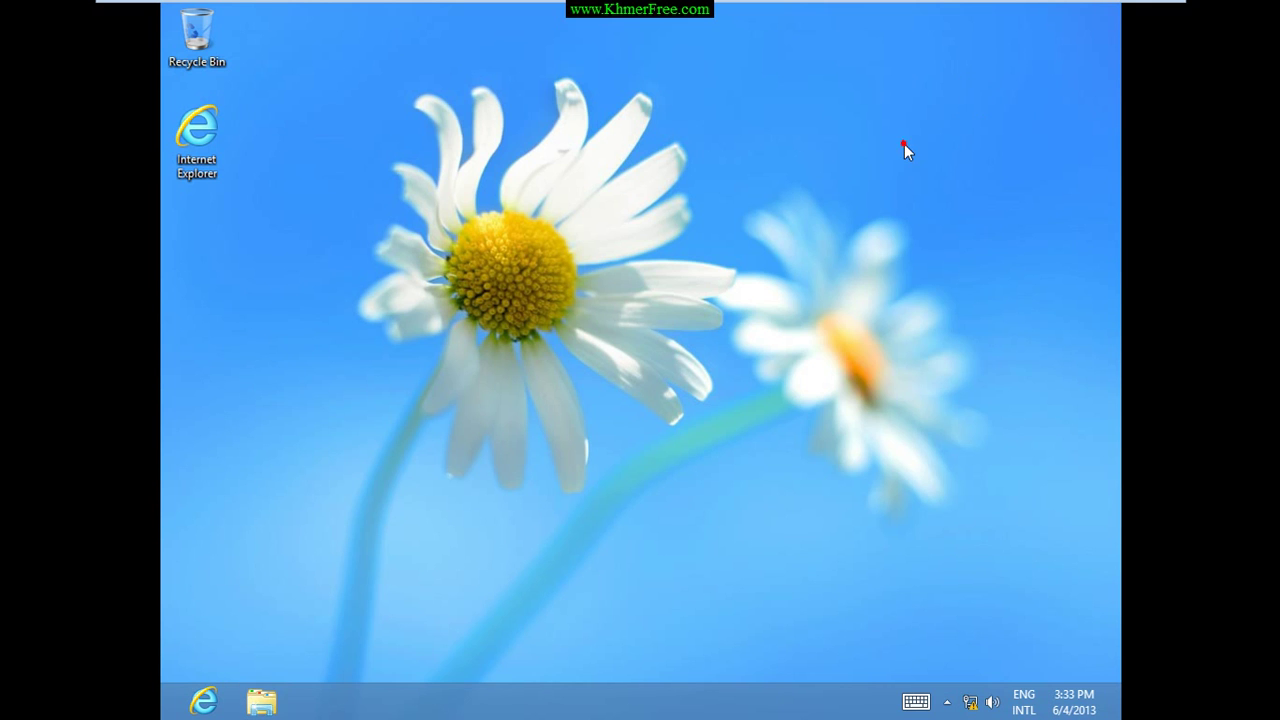
{"action": "mouse_move", "coordinate": [929, 8]}
{"action": "left_click", "coordinate": [1105, 12]}
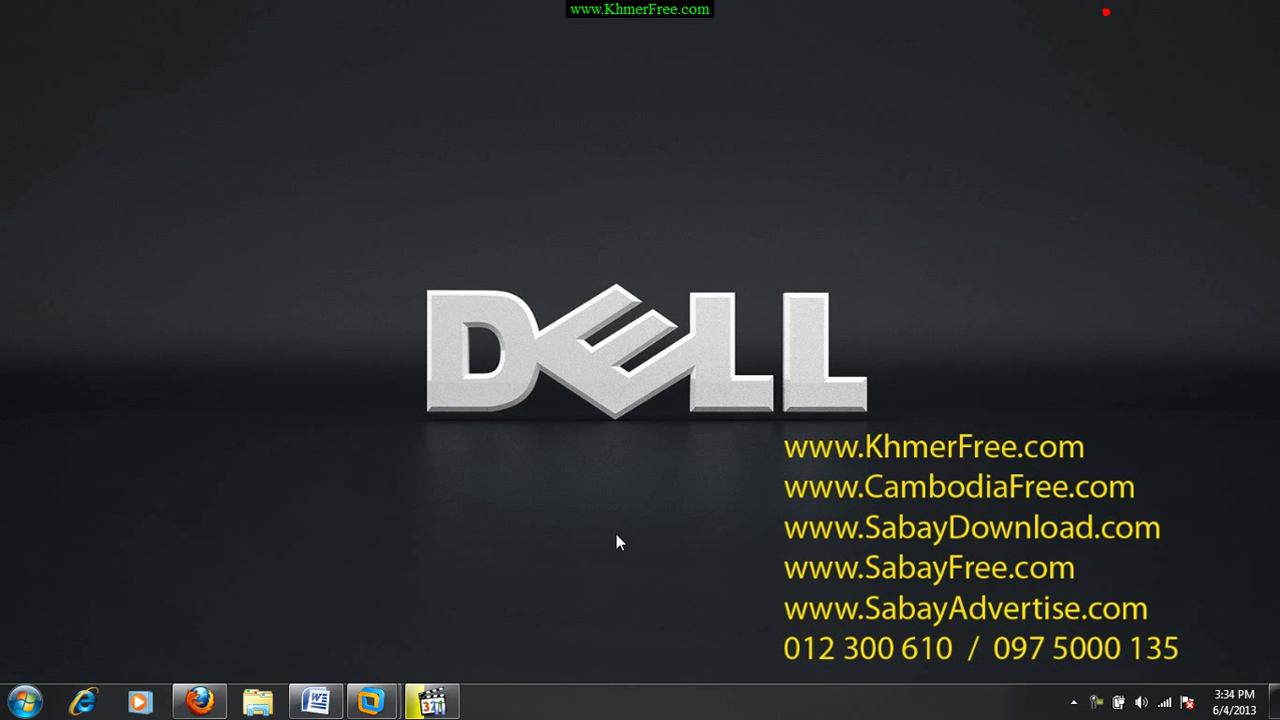